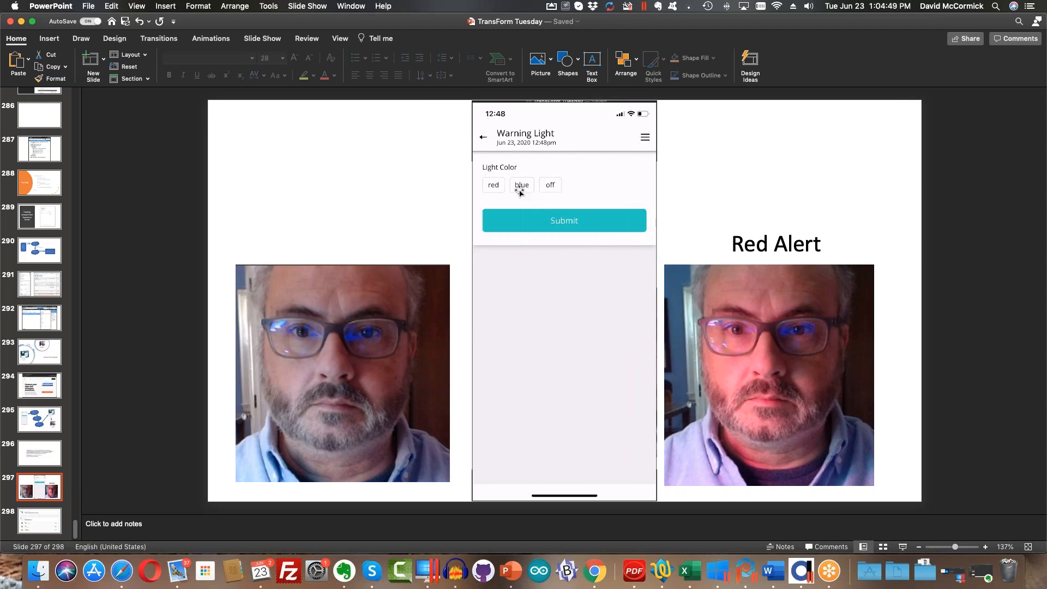
Switch to the Alpha TransForm designer in Safari and review the Warning Light form's Light Color field and Submit status command.
{"action": "key", "text": "super+Tab"}
{"action": "key", "text": "super+Tab"}
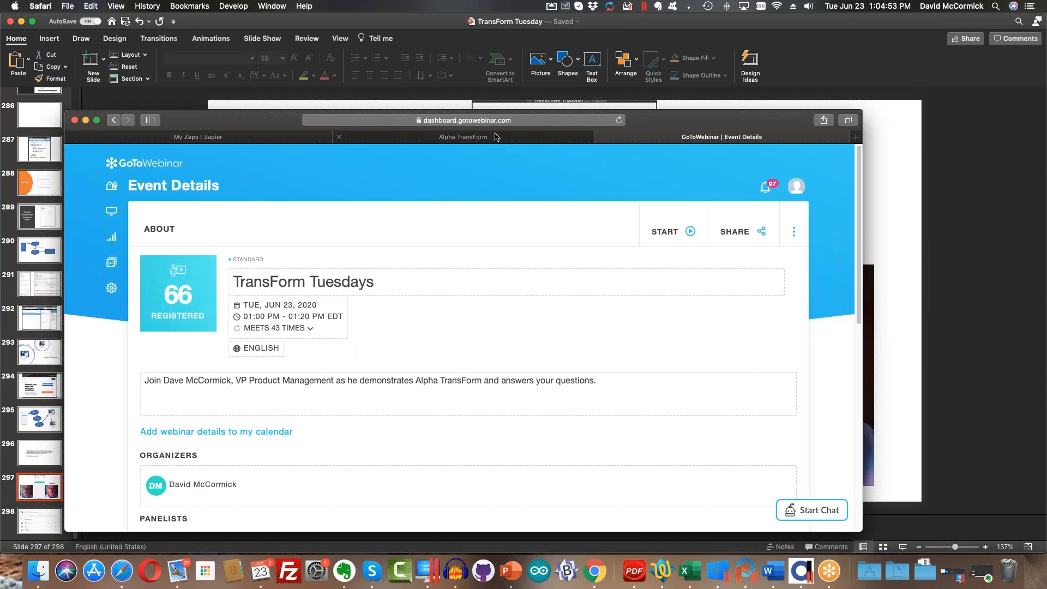
{"action": "left_click", "coordinate": [495, 135]}
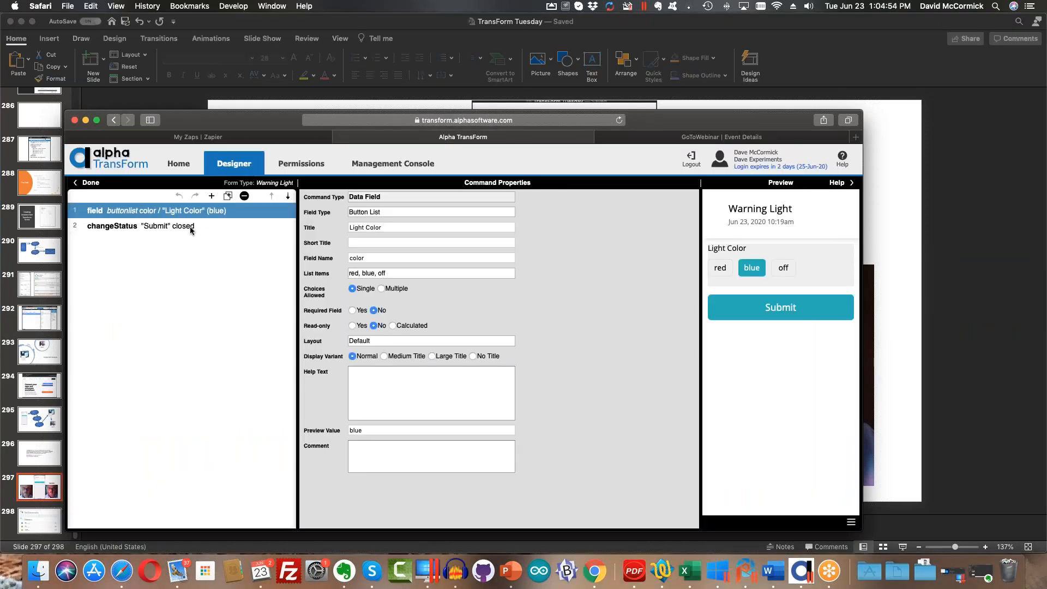
{"action": "left_click_drag", "start_coordinate": [252, 124], "coordinate": [237, 65]}
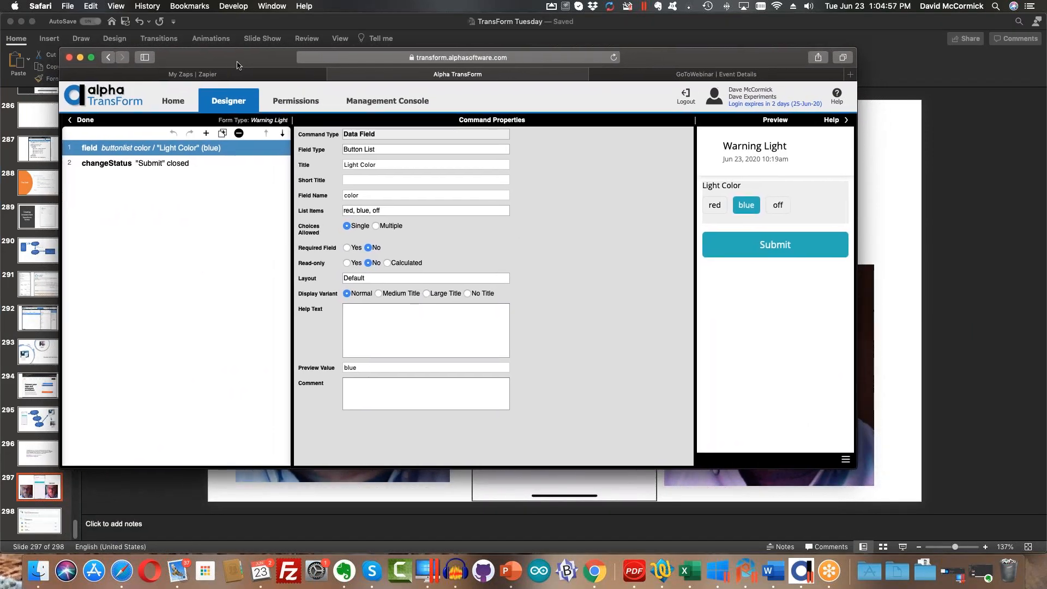
{"action": "left_click", "coordinate": [242, 164]}
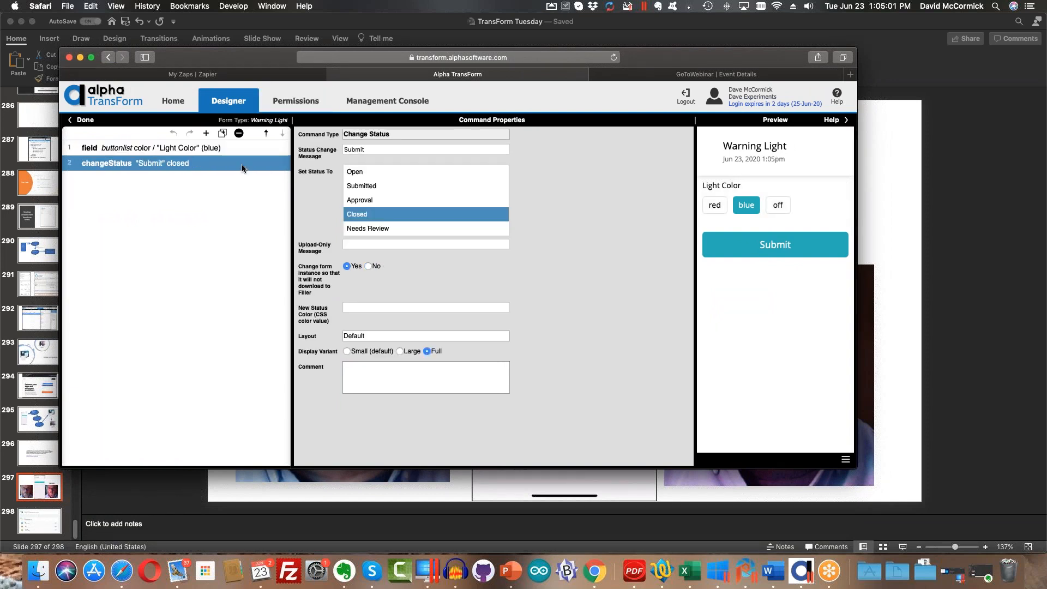
{"action": "left_click", "coordinate": [218, 152]}
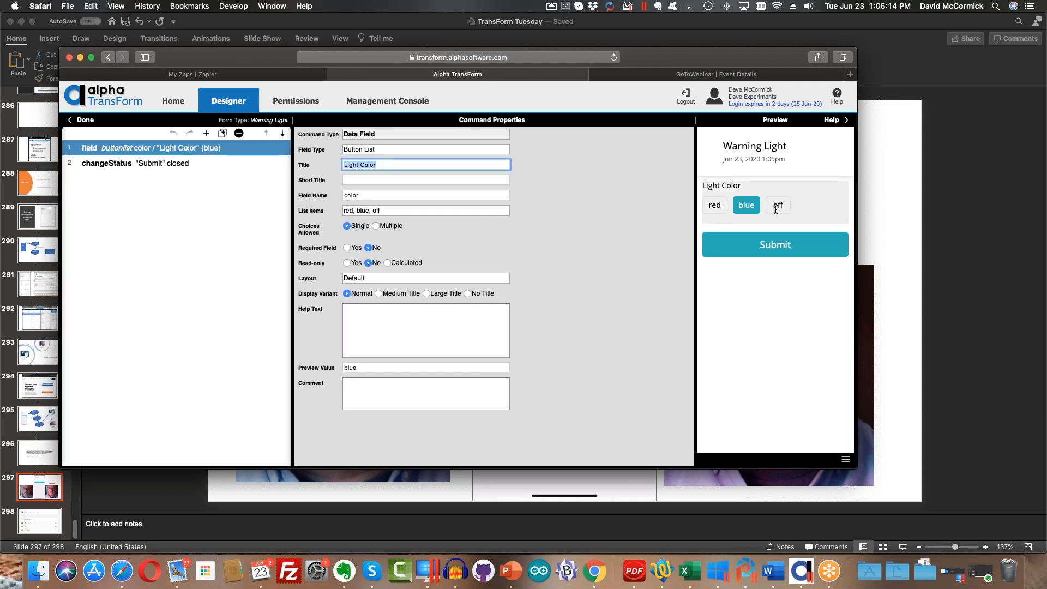
{"action": "left_click", "coordinate": [150, 165]}
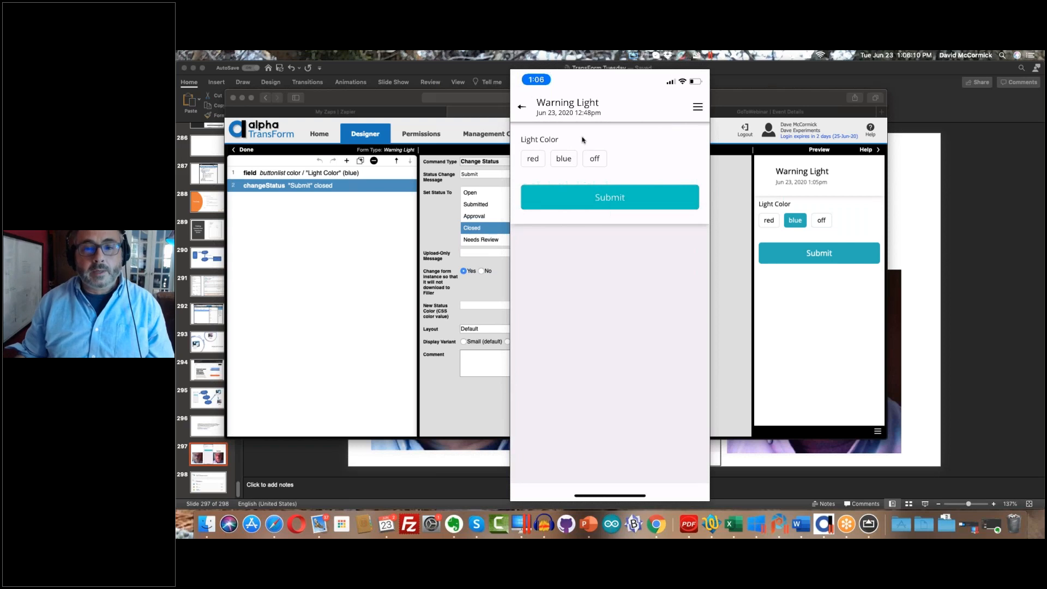
Choose red as the light color in the mirrored Warning Light form and move the phone window clear of the browser.
{"action": "left_click", "coordinate": [538, 160]}
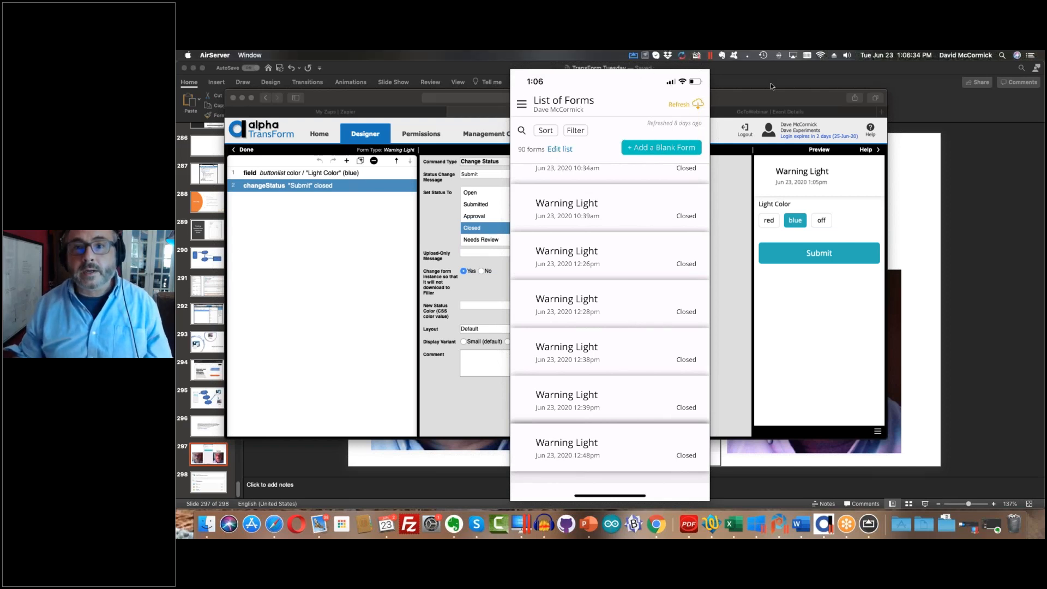
{"action": "left_click_drag", "start_coordinate": [615, 83], "coordinate": [995, 67]}
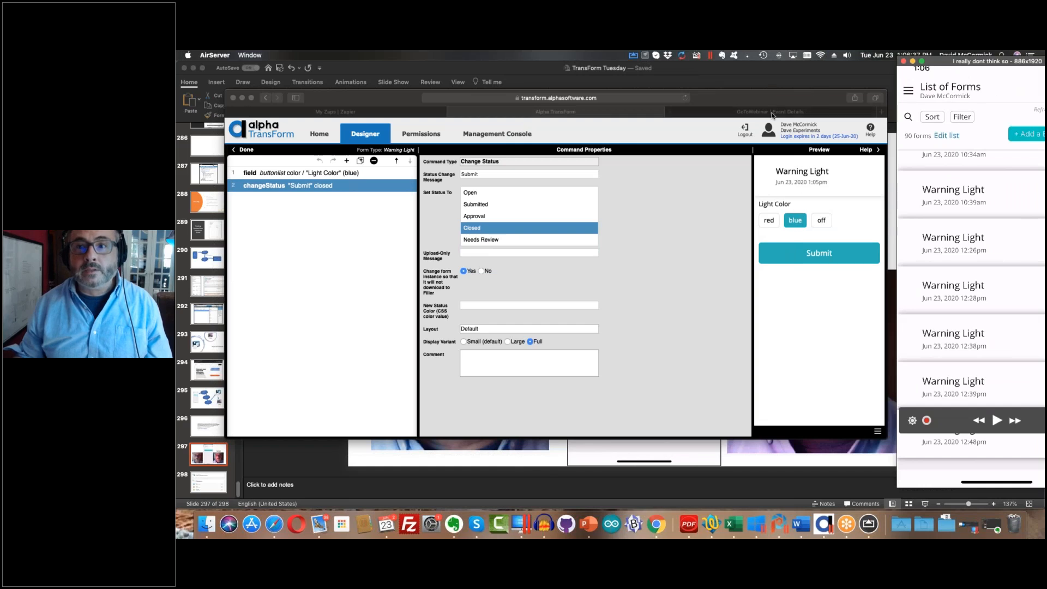
Open the My Zaps page in Zapier and view the actions available for the Set Light Color zap.
{"action": "left_click", "coordinate": [766, 116]}
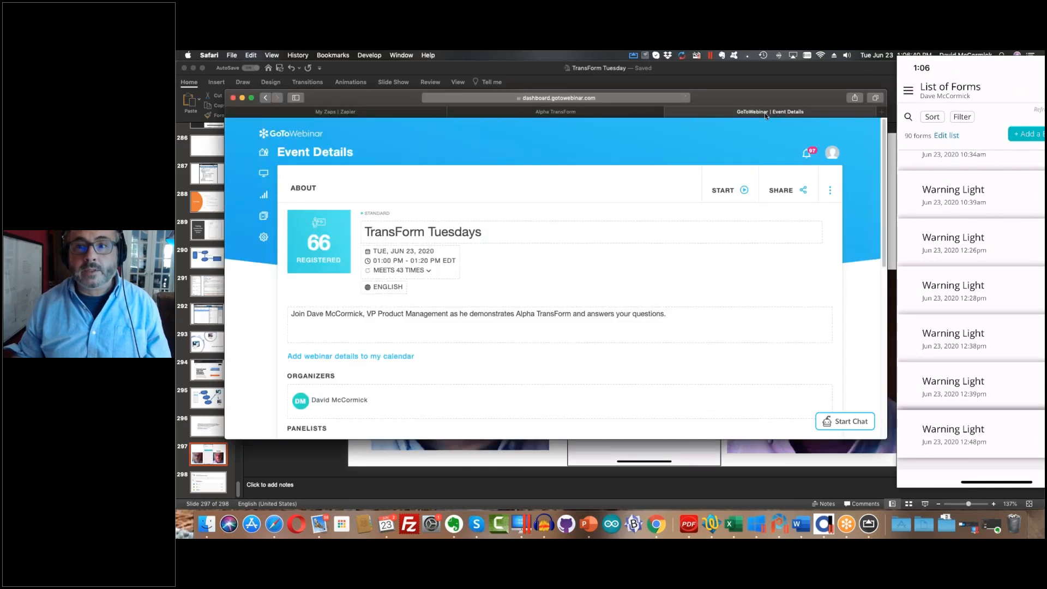
{"action": "left_click", "coordinate": [545, 114]}
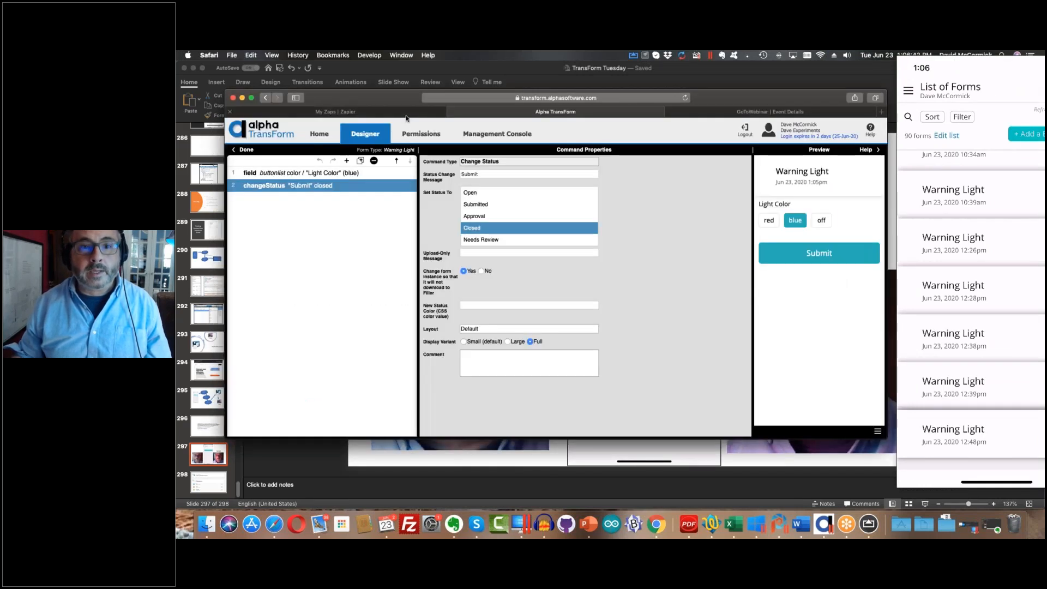
{"action": "left_click", "coordinate": [406, 117]}
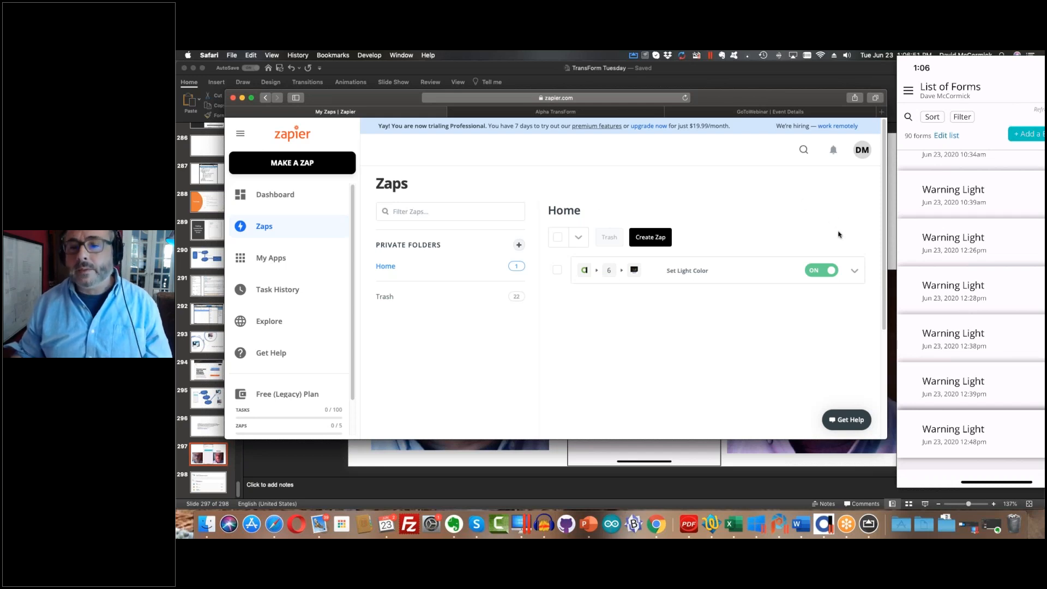
{"action": "left_click", "coordinate": [855, 271]}
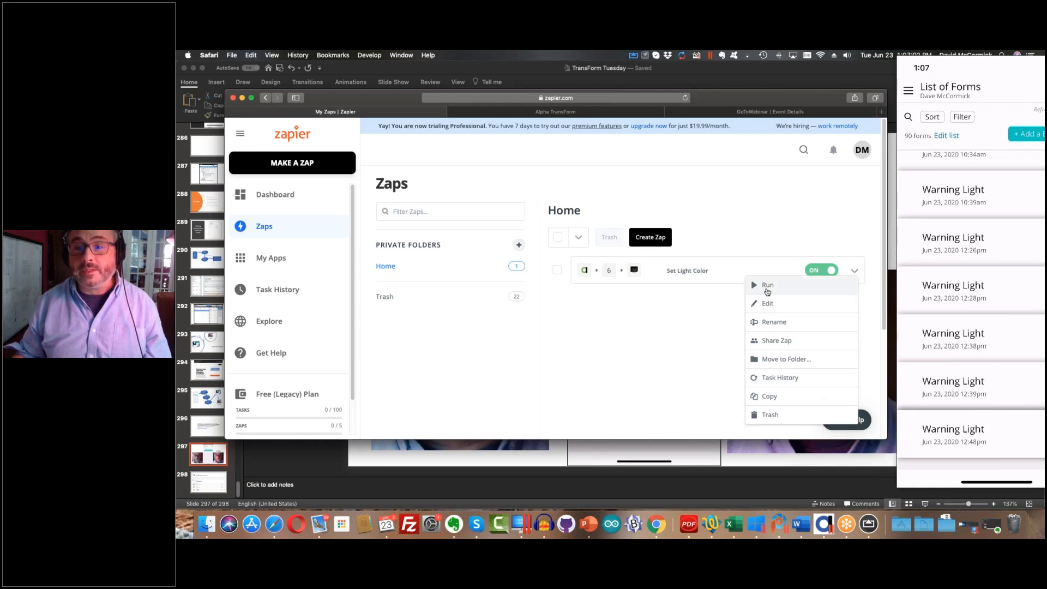
{"action": "left_click", "coordinate": [790, 236]}
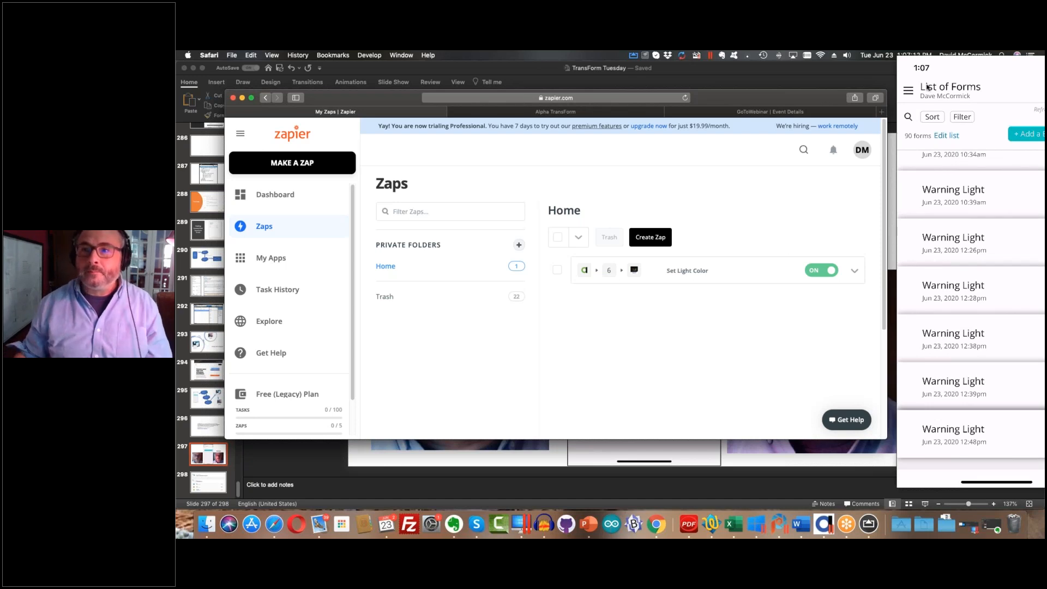
Bring the mirrored phone window into full view to check the submitted forms, and move it back beside the browser.
{"action": "left_click", "coordinate": [978, 64]}
{"action": "left_click_drag", "start_coordinate": [972, 63], "coordinate": [720, 64]}
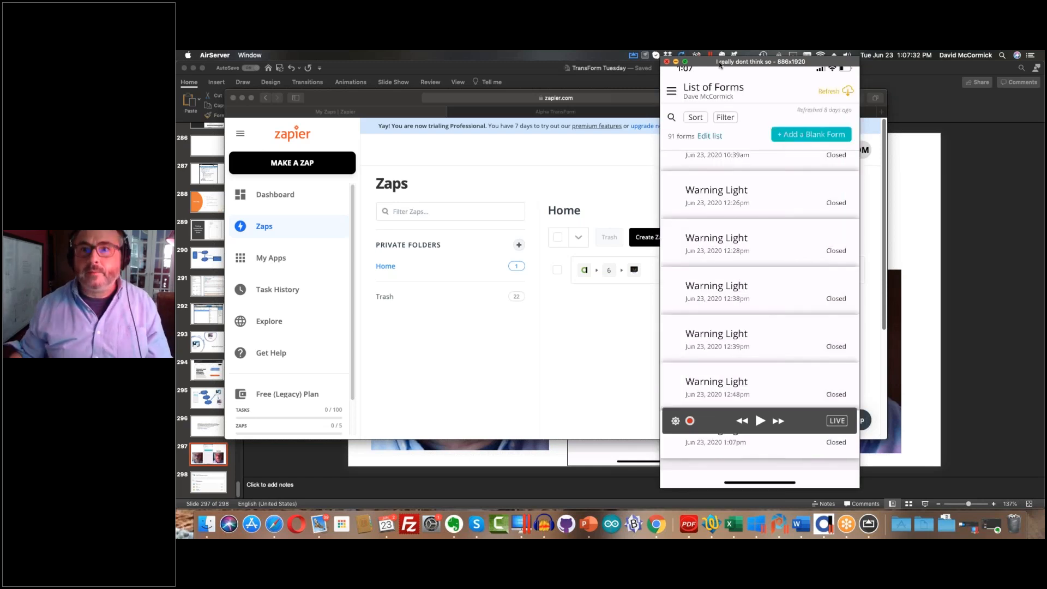
{"action": "left_click_drag", "start_coordinate": [720, 65], "coordinate": [970, 80]}
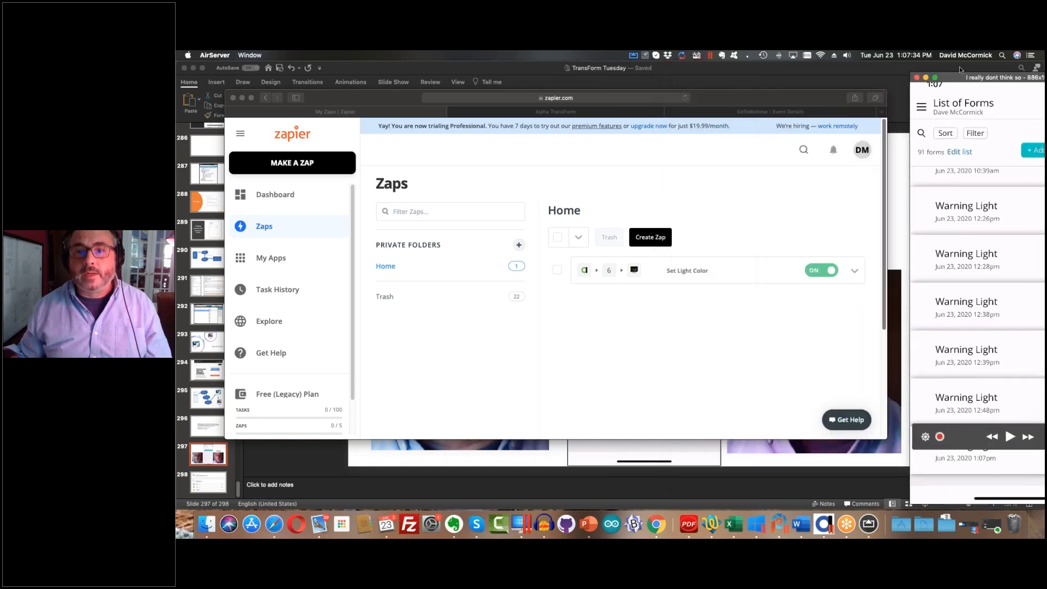
Run the Set Light Color zap manually, review its run status and close the report.
{"action": "left_click", "coordinate": [854, 271]}
{"action": "left_click", "coordinate": [854, 272]}
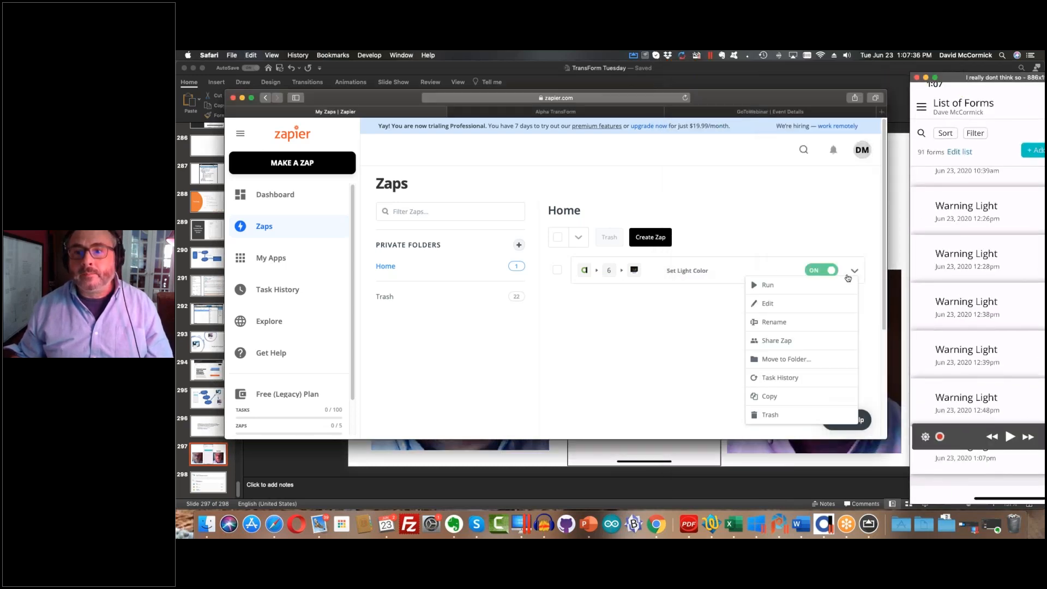
{"action": "left_click", "coordinate": [799, 285]}
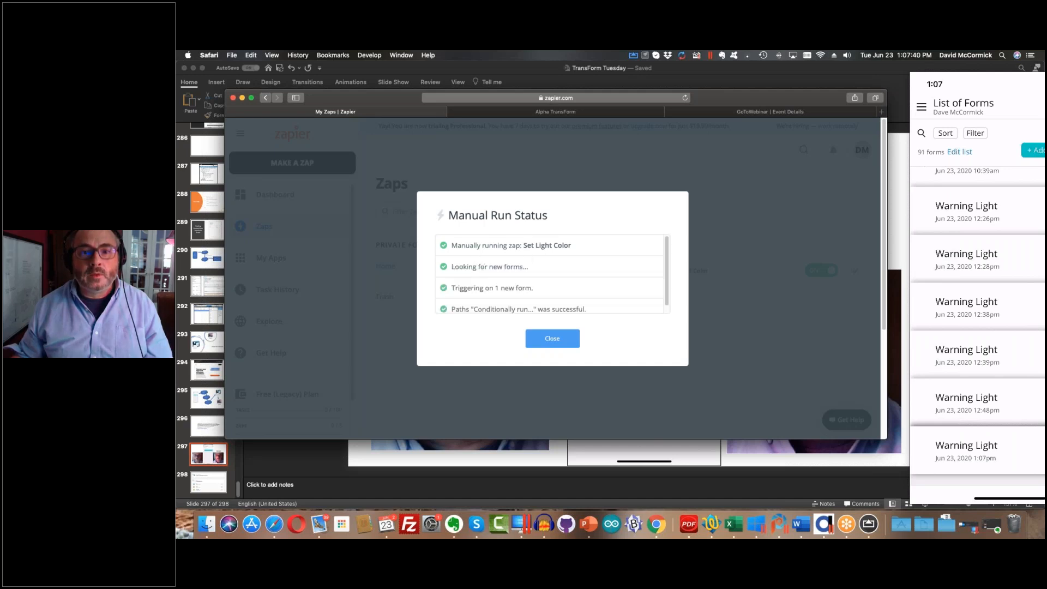
{"action": "scroll", "coordinate": [671, 291], "scroll_direction": "down", "scroll_amount": 2}
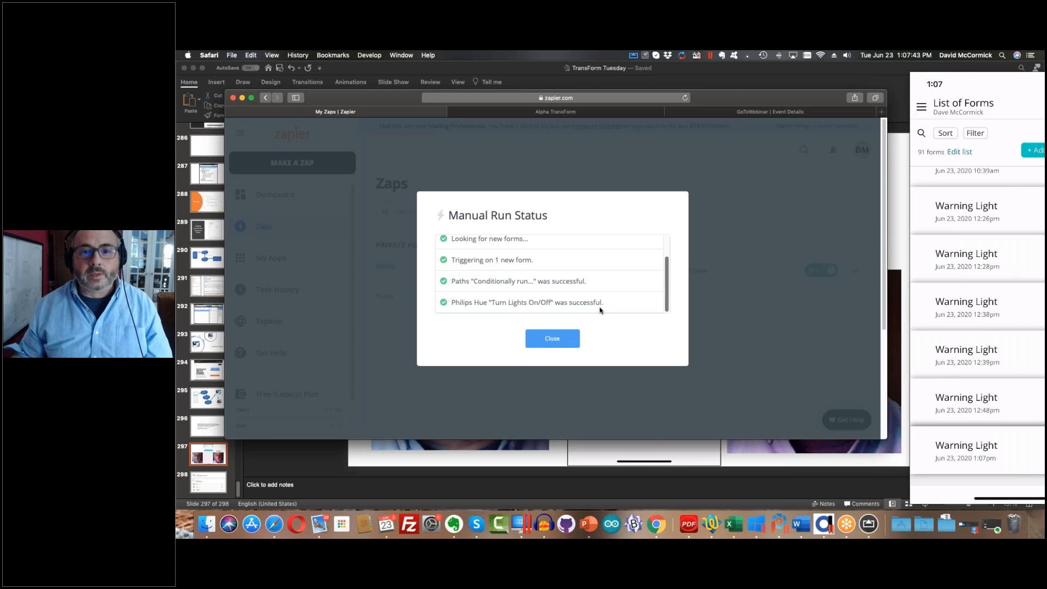
{"action": "left_click", "coordinate": [545, 343]}
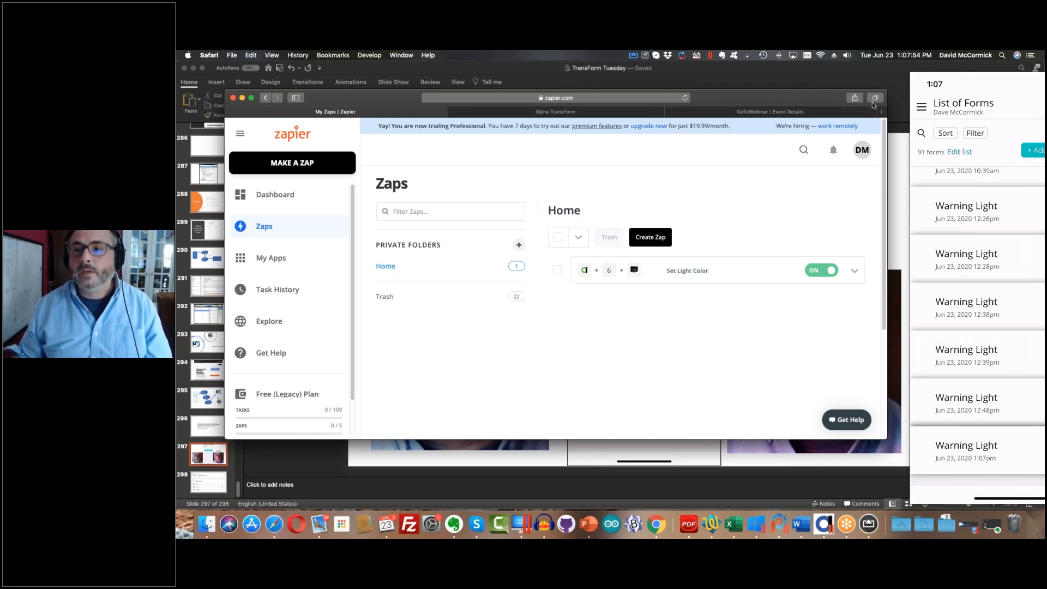
Reposition the Zapier browser window and enlarge it to fill the space beside the mirrored phone.
{"action": "left_click", "coordinate": [874, 122]}
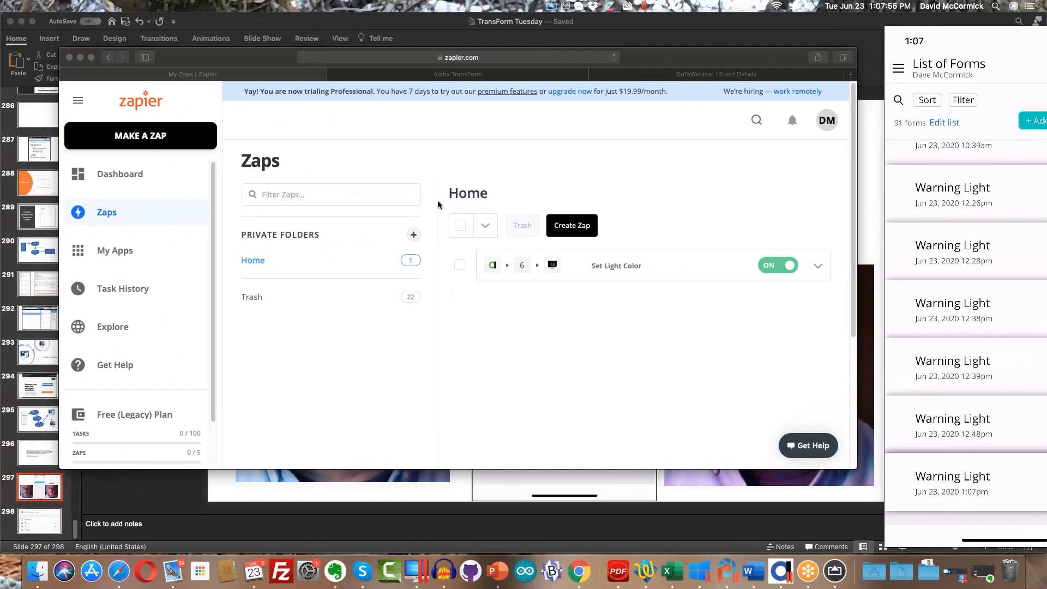
{"action": "left_click_drag", "start_coordinate": [240, 55], "coordinate": [212, 30]}
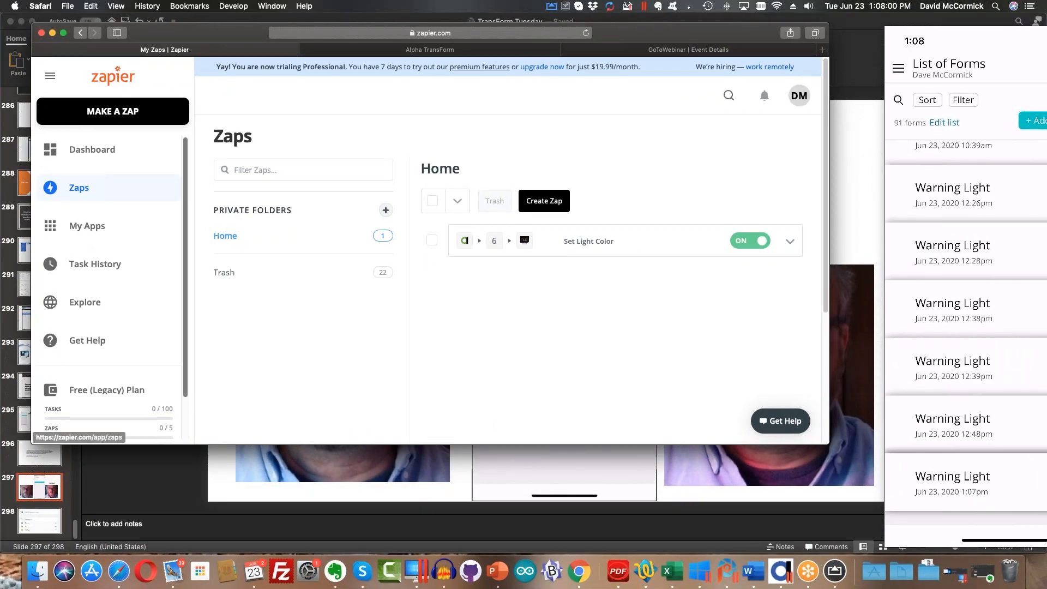
{"action": "left_click_drag", "start_coordinate": [862, 490], "coordinate": [863, 491]}
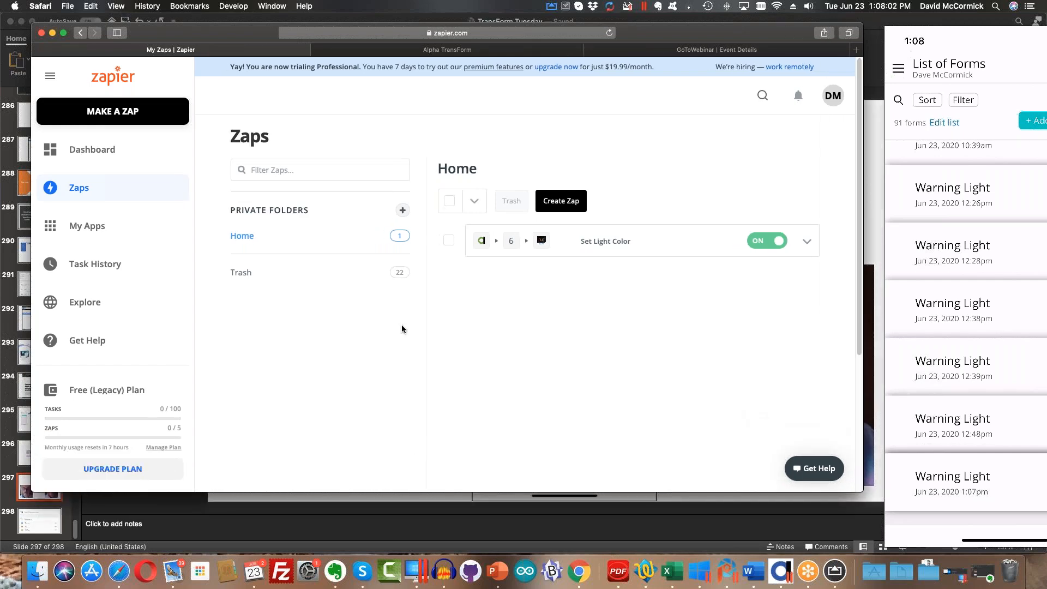
Switch to the TransForm Tuesday presentation in PowerPoint and show slide 294 with the Zapier home page.
{"action": "left_click", "coordinate": [149, 506]}
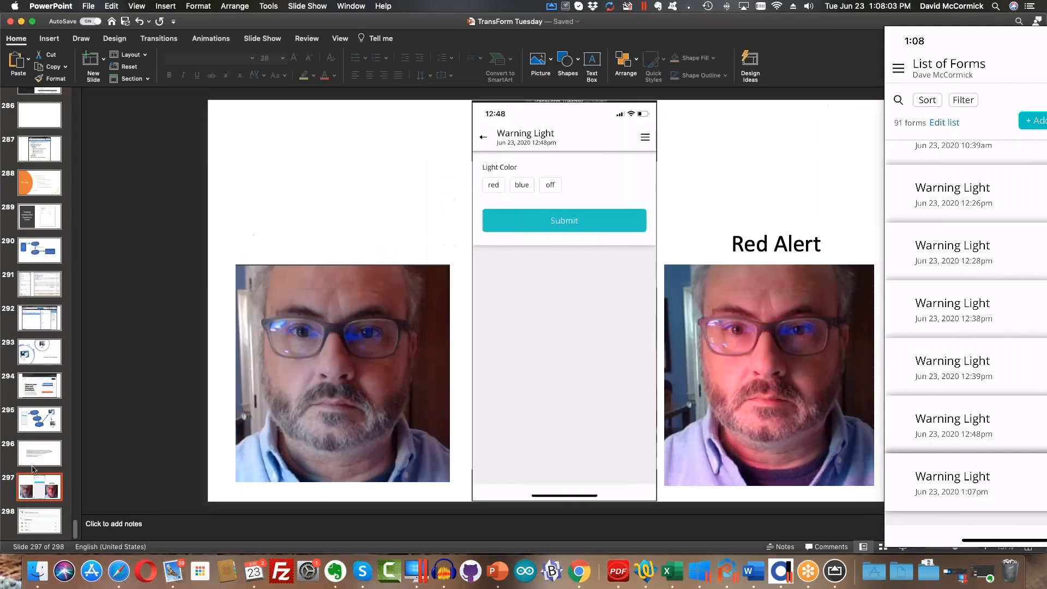
{"action": "left_click", "coordinate": [31, 391]}
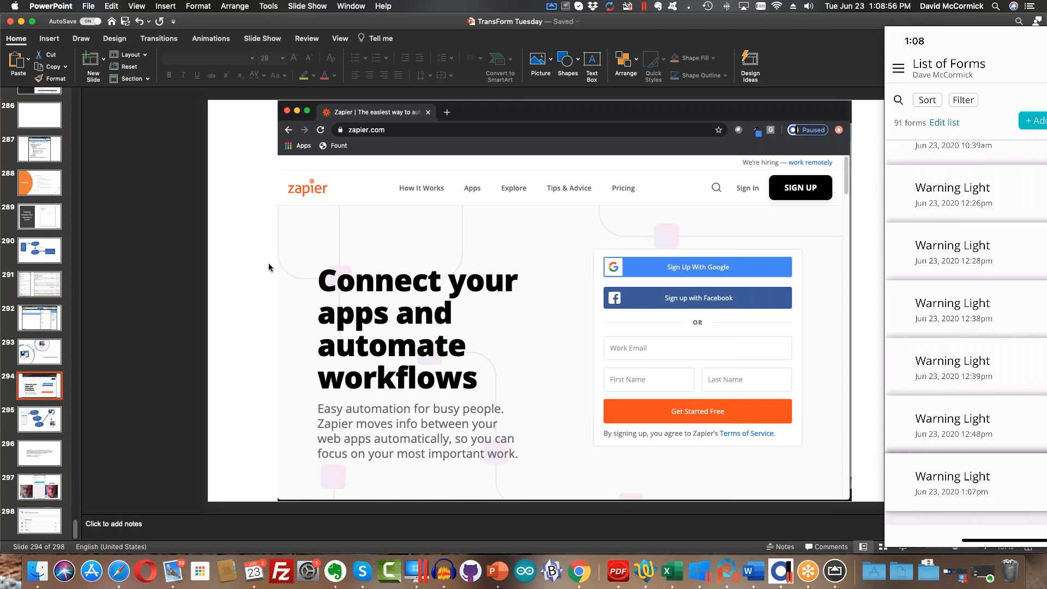
Switch back to Zapier in Safari, start a new zap and browse the apps offered for its trigger.
{"action": "key", "text": "super+Tab"}
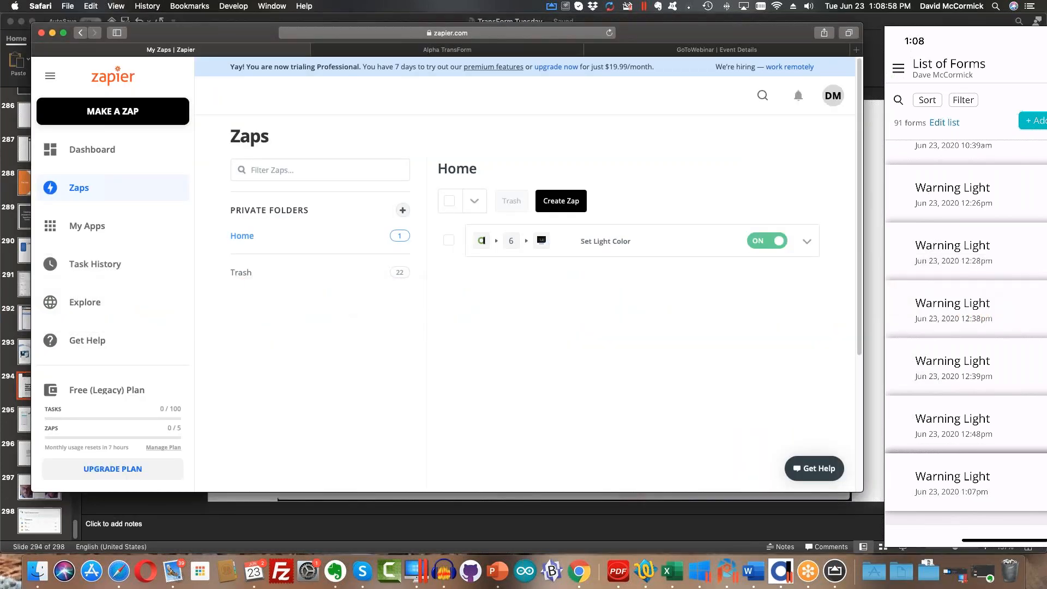
{"action": "left_click", "coordinate": [135, 115]}
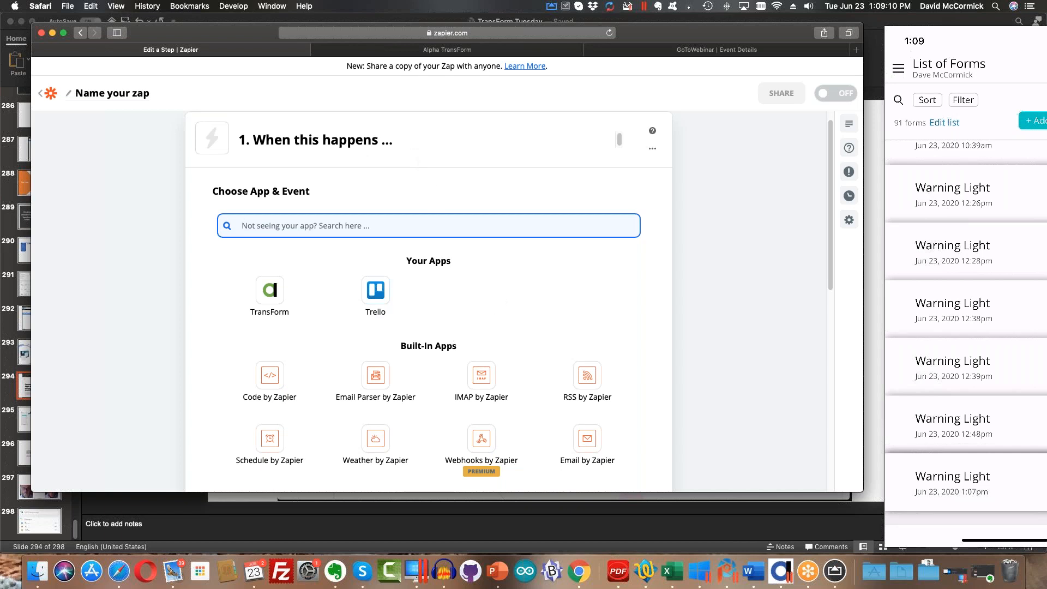
{"action": "scroll", "coordinate": [428, 300], "scroll_direction": "down", "scroll_amount": 10}
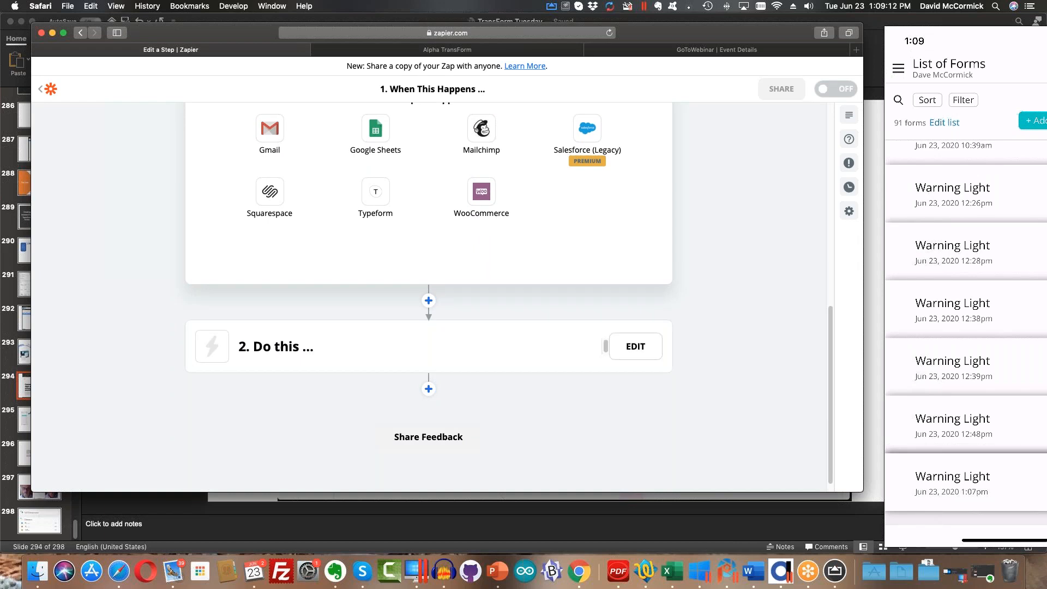
{"action": "scroll", "coordinate": [438, 221], "scroll_direction": "up", "scroll_amount": 5}
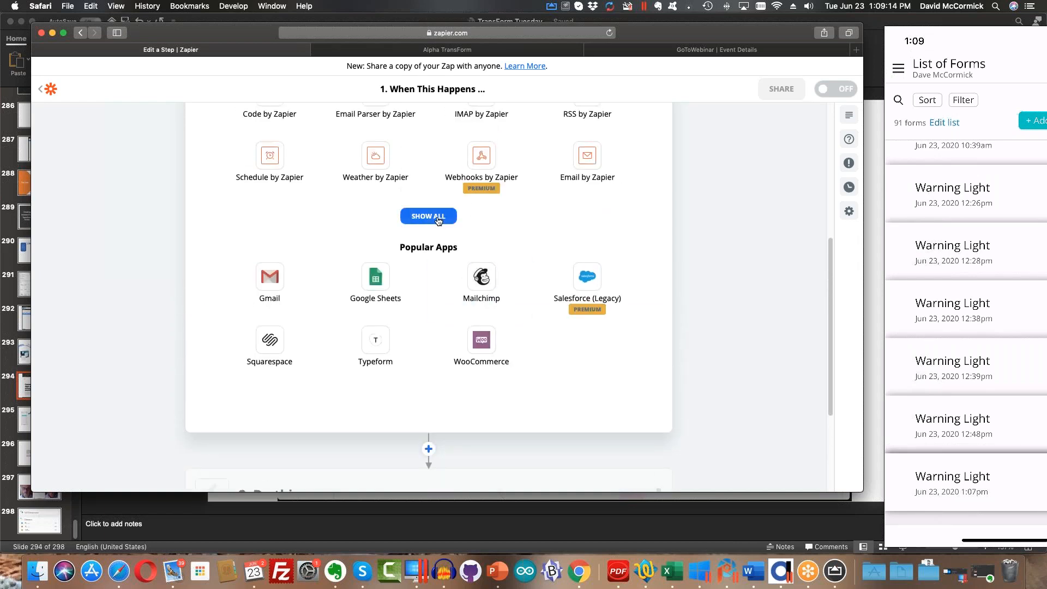
{"action": "scroll", "coordinate": [436, 220], "scroll_direction": "up", "scroll_amount": 5}
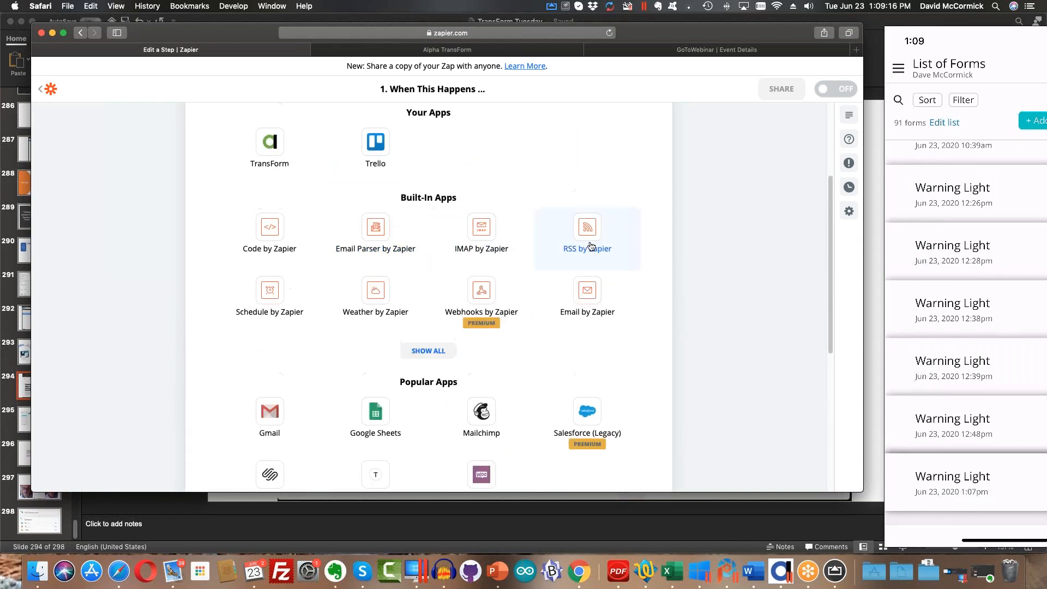
{"action": "scroll", "coordinate": [479, 253], "scroll_direction": "up", "scroll_amount": 4}
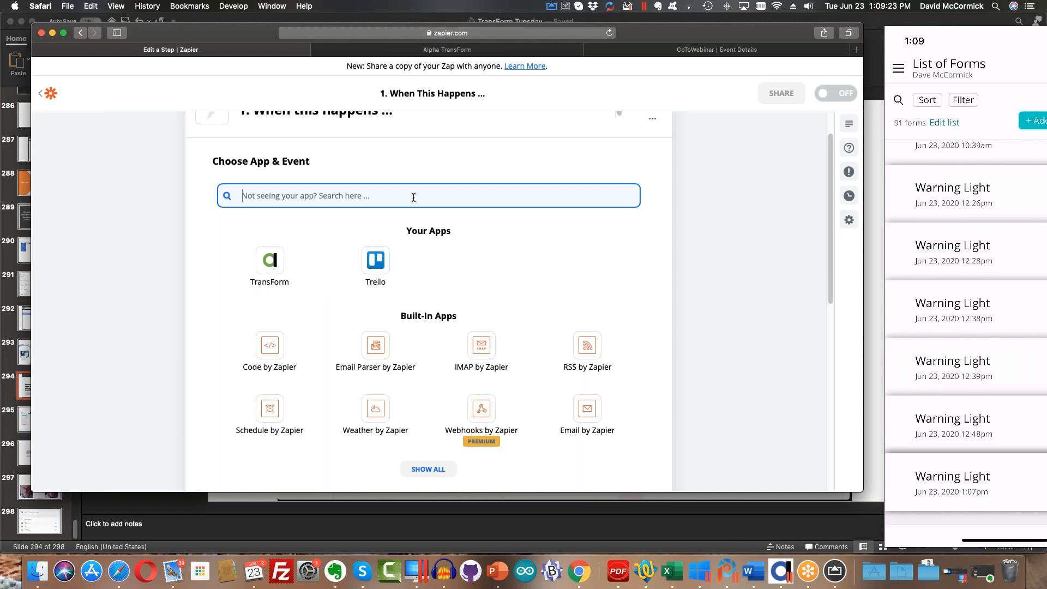
Find TransForm as the zap's trigger app and accept the New Form Submitted event.
{"action": "type", "text": "tra"}
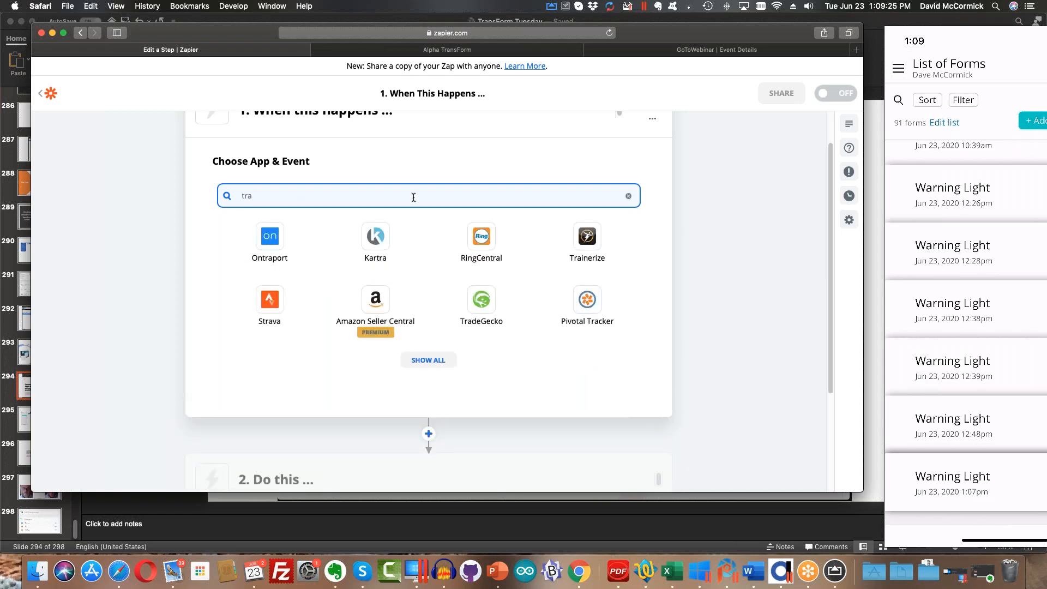
{"action": "type", "text": "nsfor"}
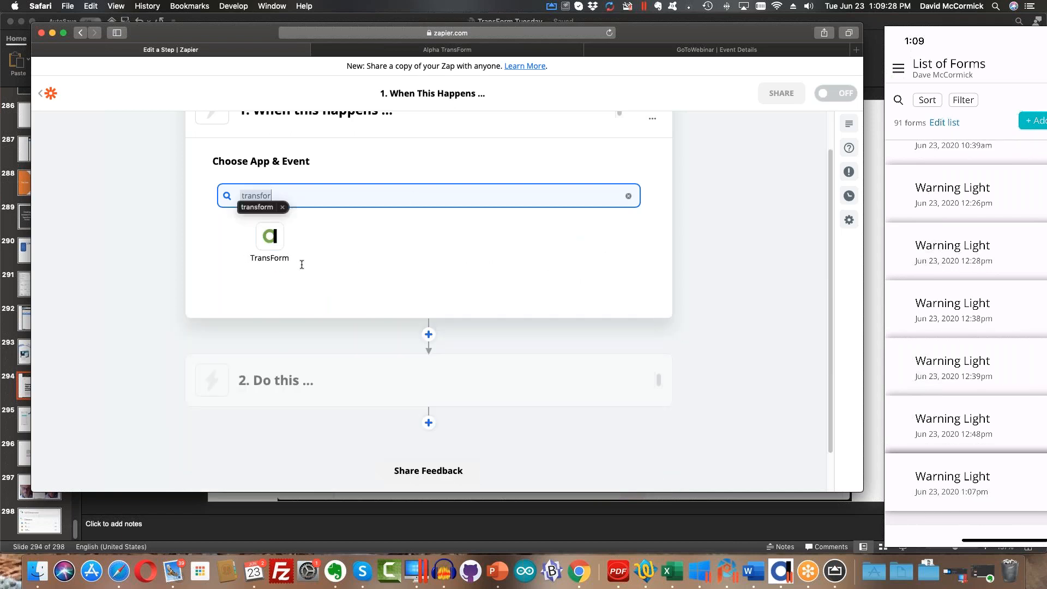
{"action": "left_click", "coordinate": [266, 235]}
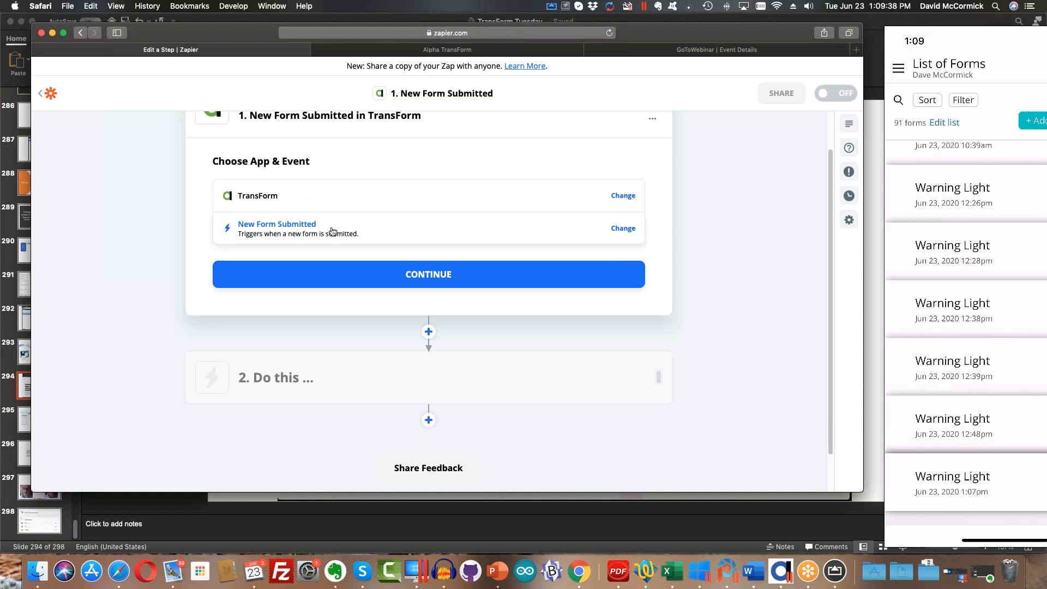
{"action": "left_click", "coordinate": [437, 277]}
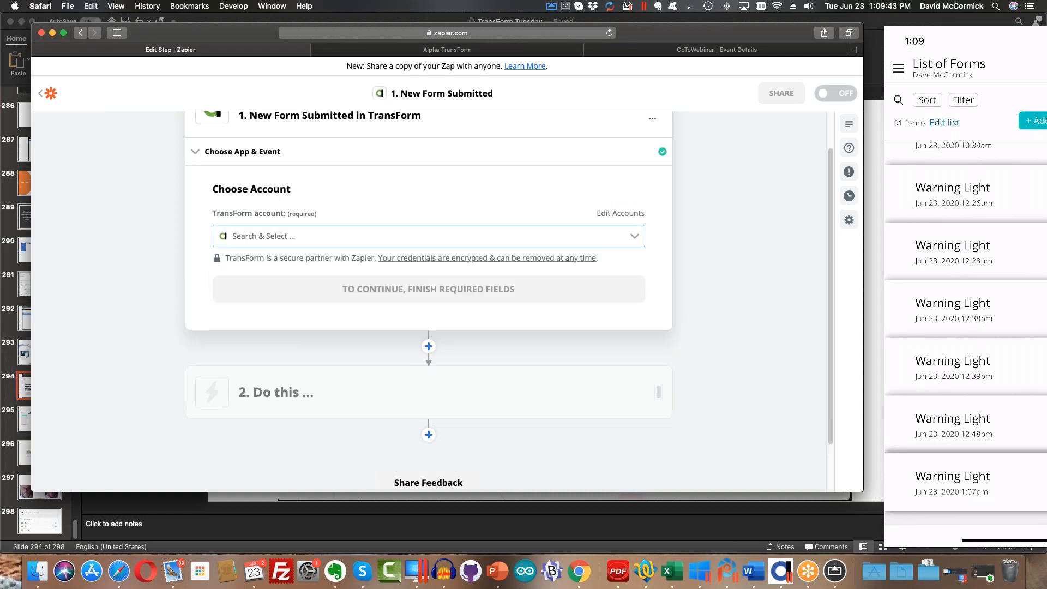
View the available TransForm account options and Zapier's technical details on how credentials are stored, returning to the zap.
{"action": "left_click", "coordinate": [635, 239]}
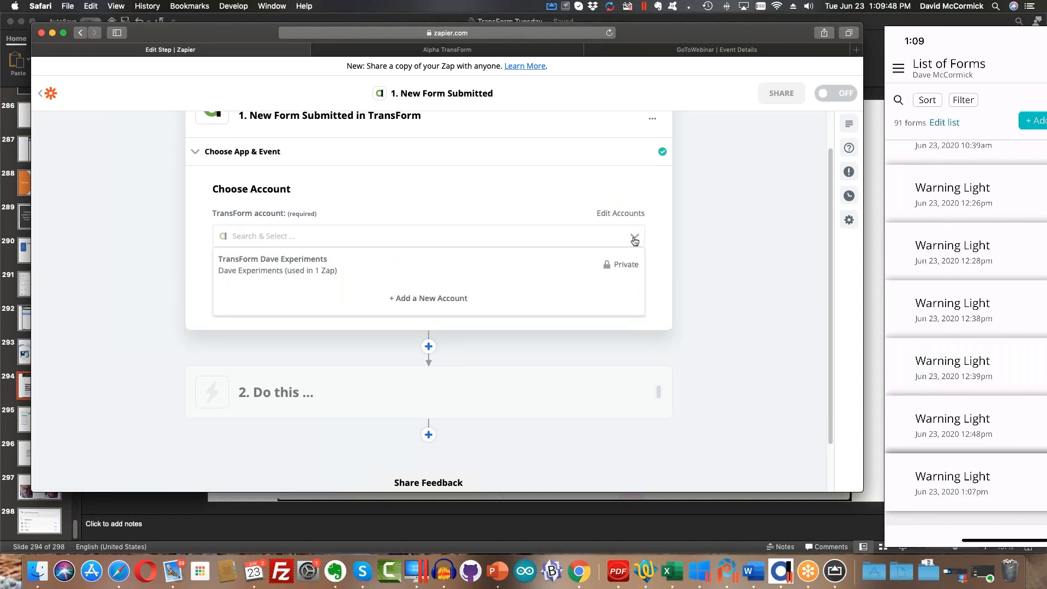
{"action": "left_click", "coordinate": [405, 194]}
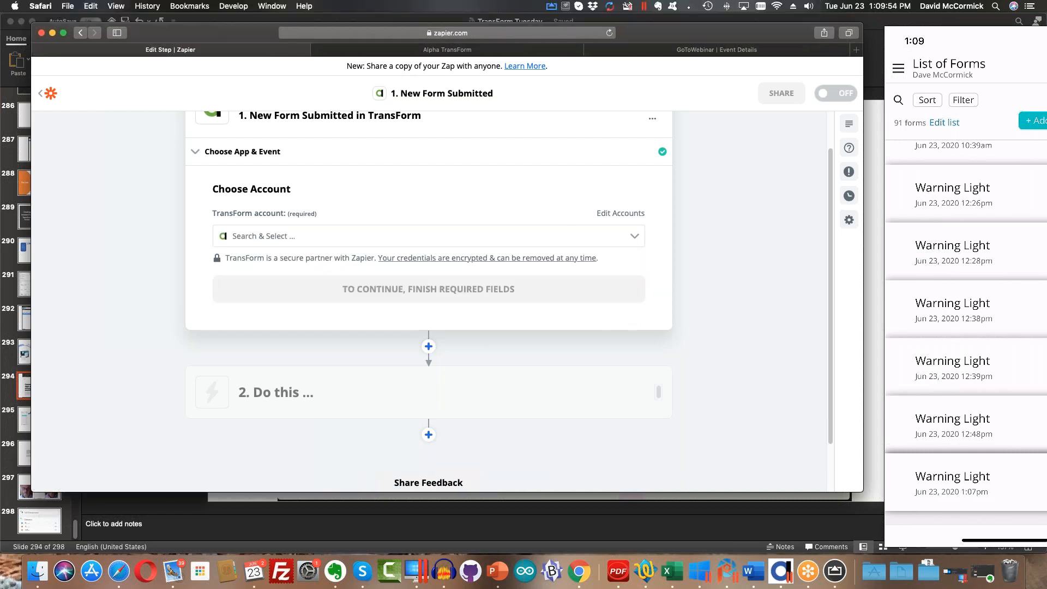
{"action": "left_click", "coordinate": [405, 263]}
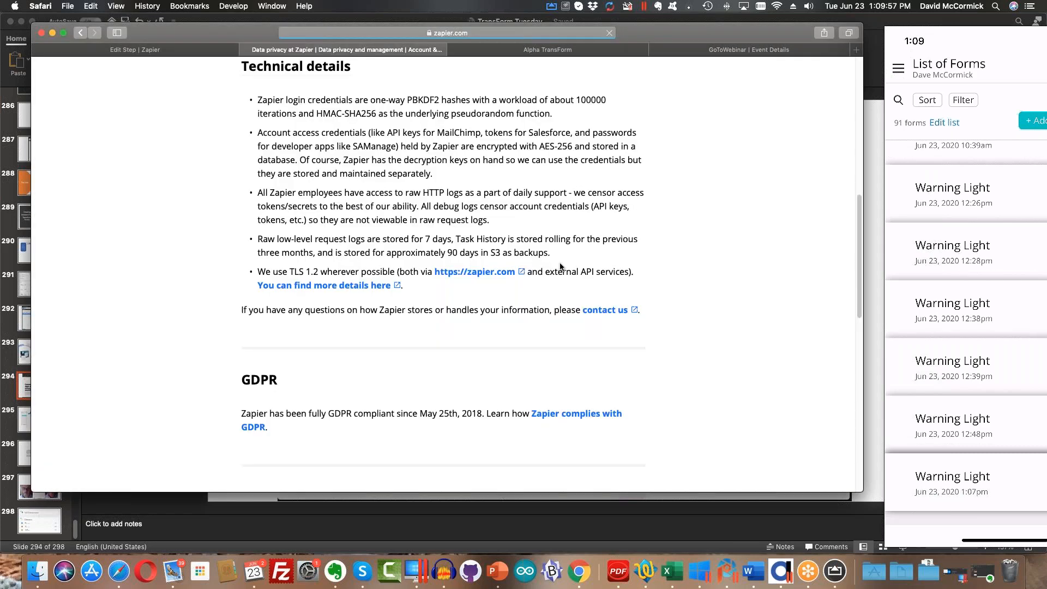
{"action": "scroll", "coordinate": [340, 162], "scroll_direction": "left", "scroll_amount": 5}
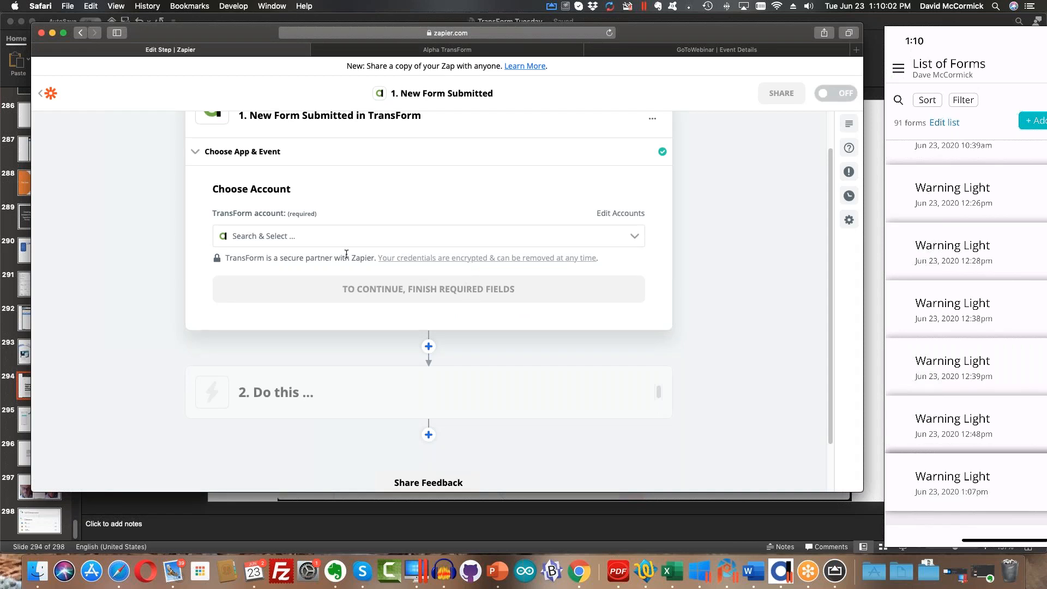
{"action": "scroll", "coordinate": [373, 244], "scroll_direction": "up", "scroll_amount": 2}
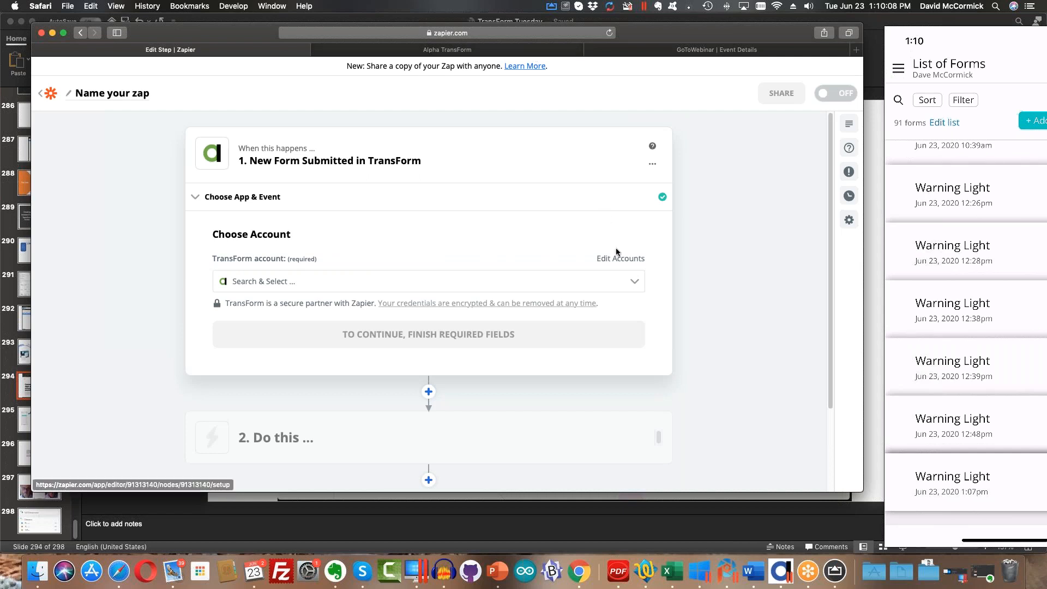
{"action": "left_click", "coordinate": [628, 262]}
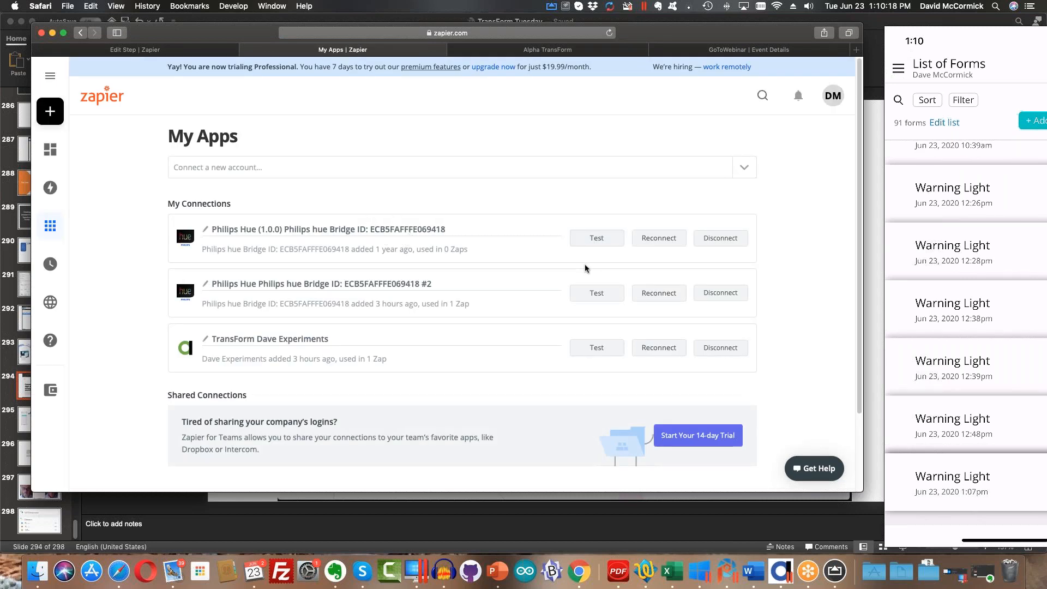
{"action": "left_click", "coordinate": [745, 170]}
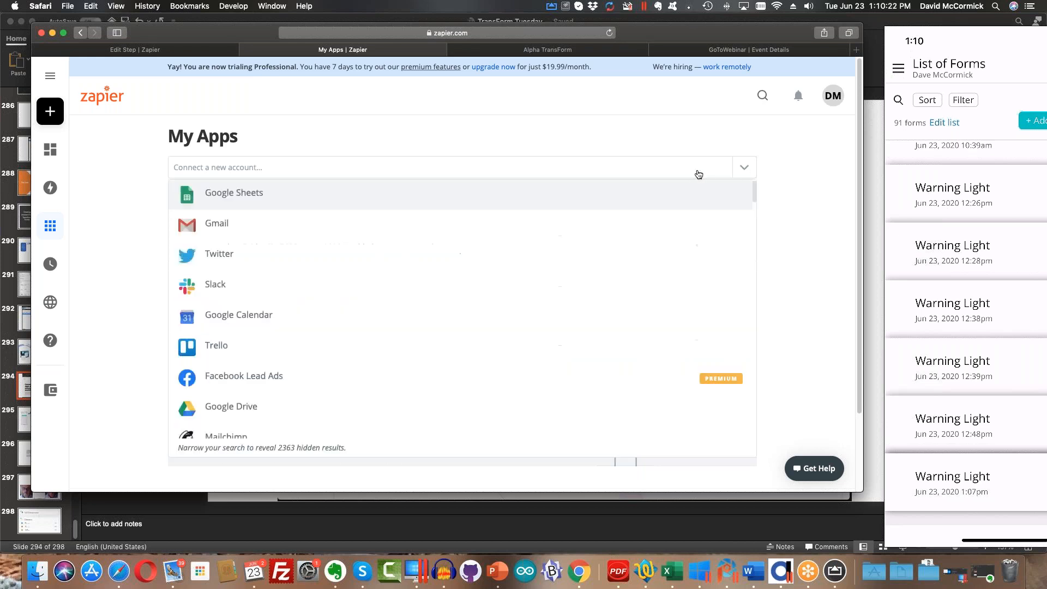
{"action": "left_click", "coordinate": [662, 170]}
{"action": "type", "text": "trans"}
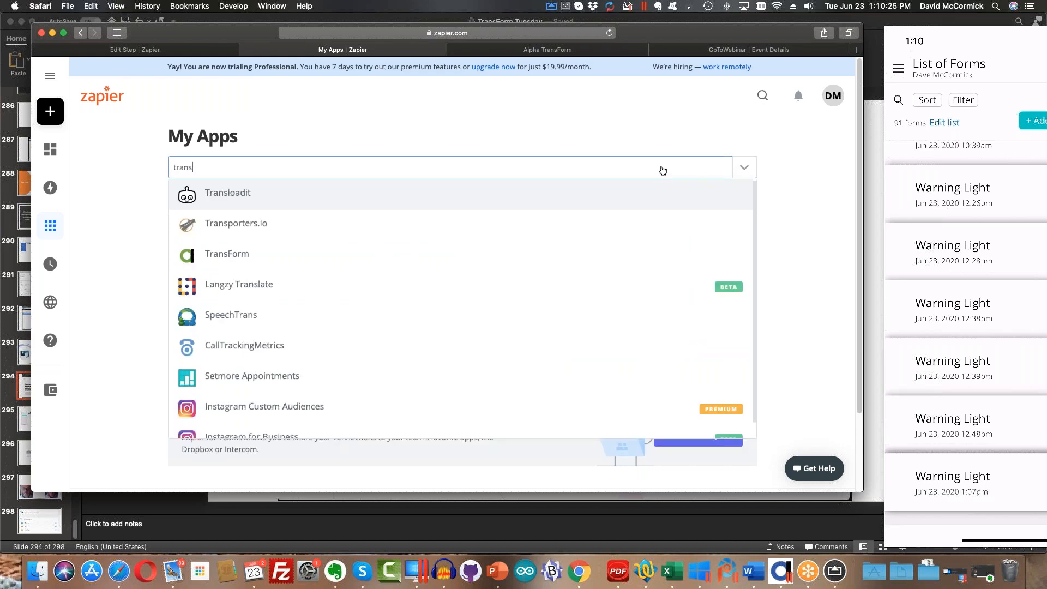
{"action": "left_click", "coordinate": [326, 257]}
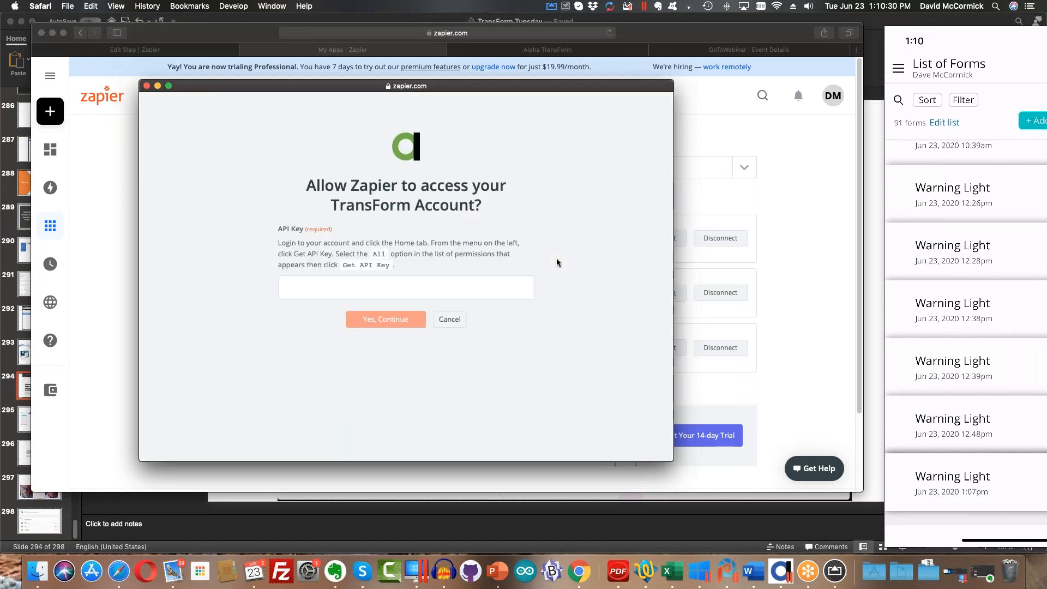
{"action": "left_click", "coordinate": [299, 283]}
Switch to Alpha TransForm, get an API key with the All scope and cut the key to the clipboard.
{"action": "left_click", "coordinate": [579, 54]}
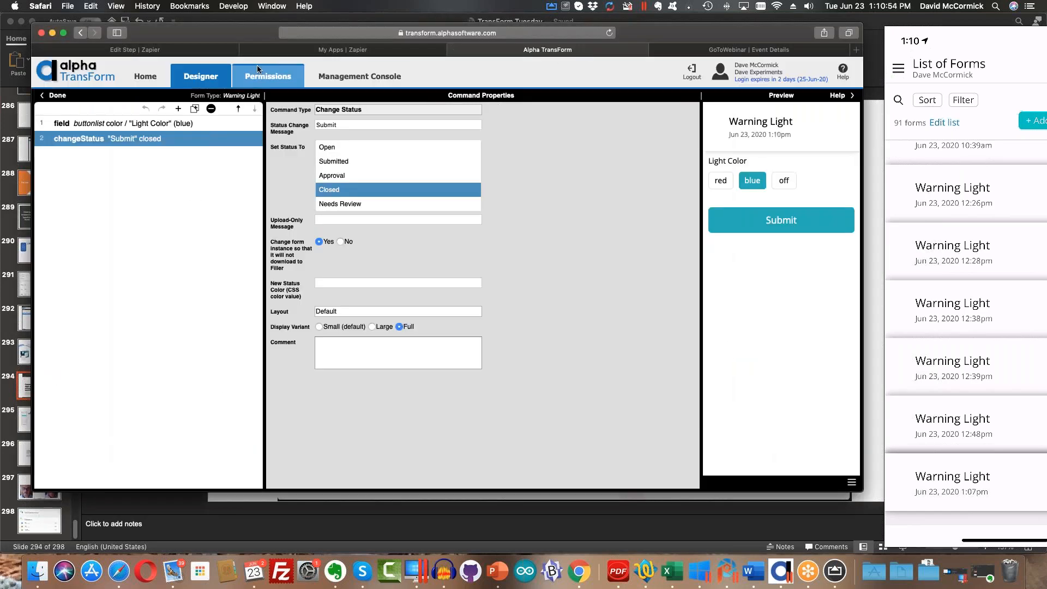
{"action": "left_click", "coordinate": [156, 76]}
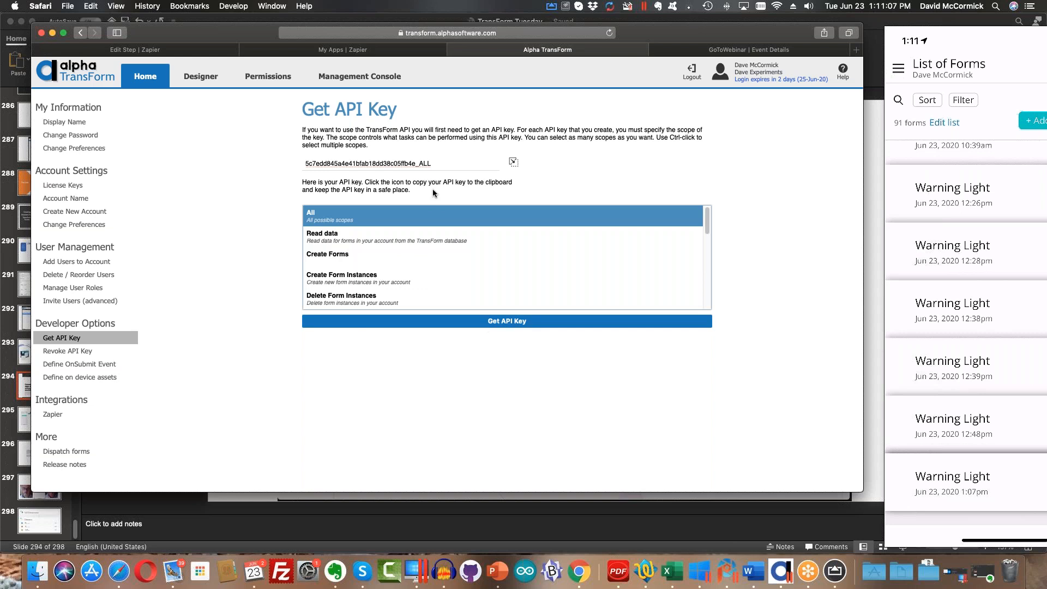
{"action": "left_click_drag", "start_coordinate": [435, 164], "coordinate": [282, 164]}
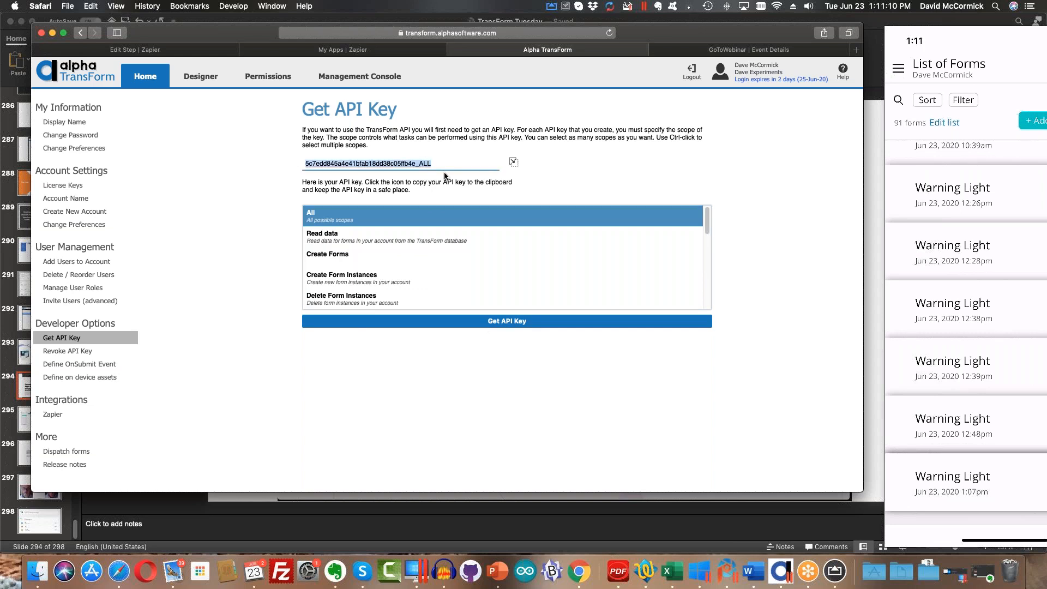
{"action": "key", "text": "super+x"}
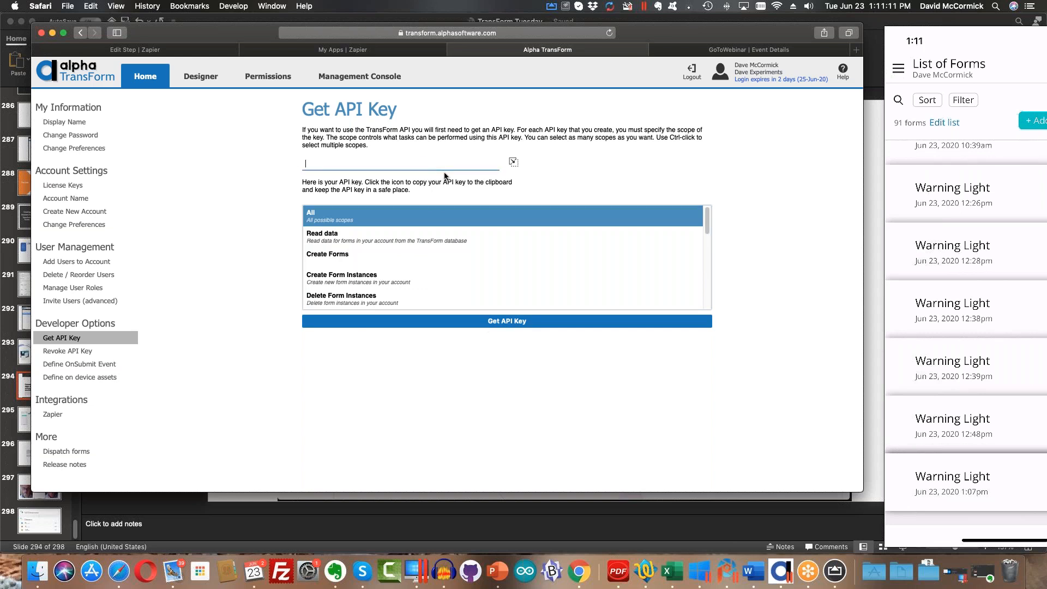
Check the My Apps, zap and GoToWebinar pages and move the browser window down to look behind it, then back up.
{"action": "left_click", "coordinate": [416, 54]}
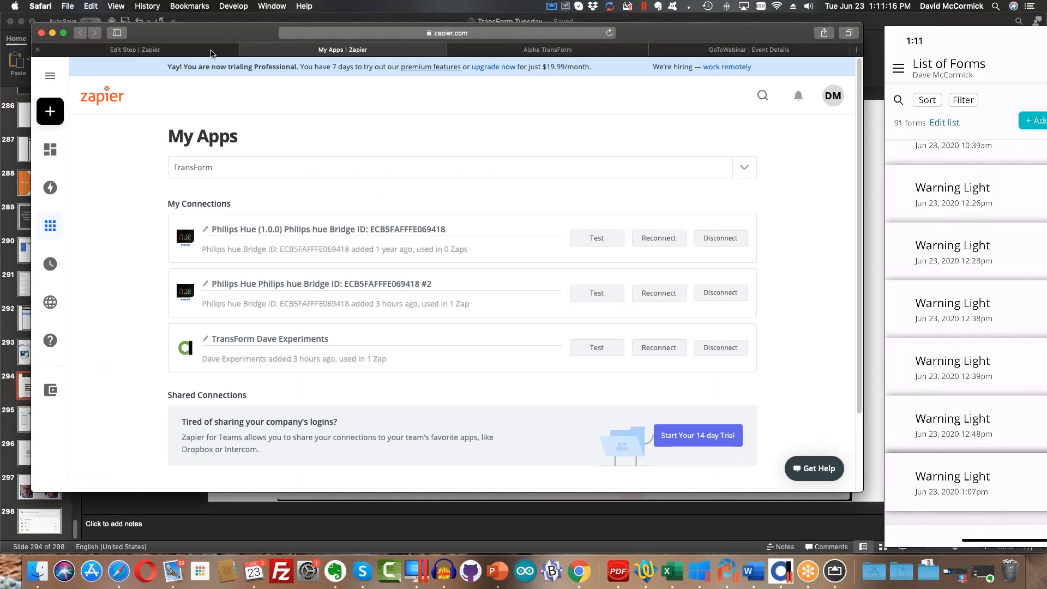
{"action": "left_click", "coordinate": [211, 54]}
{"action": "left_click", "coordinate": [707, 55]}
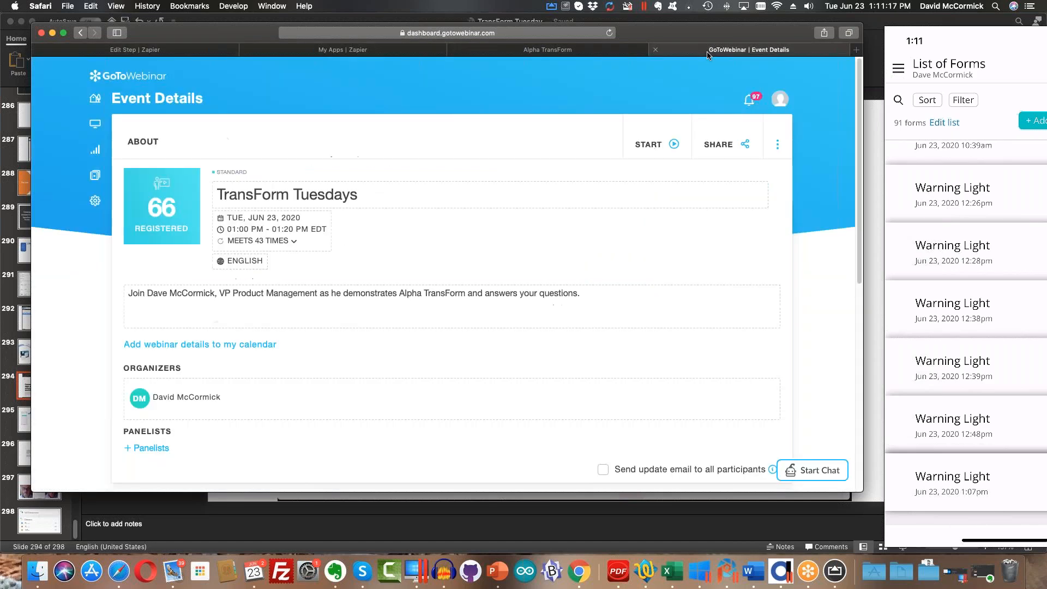
{"action": "left_click_drag", "start_coordinate": [251, 31], "coordinate": [304, 299]}
{"action": "left_click", "coordinate": [249, 143]}
{"action": "left_click", "coordinate": [449, 320]}
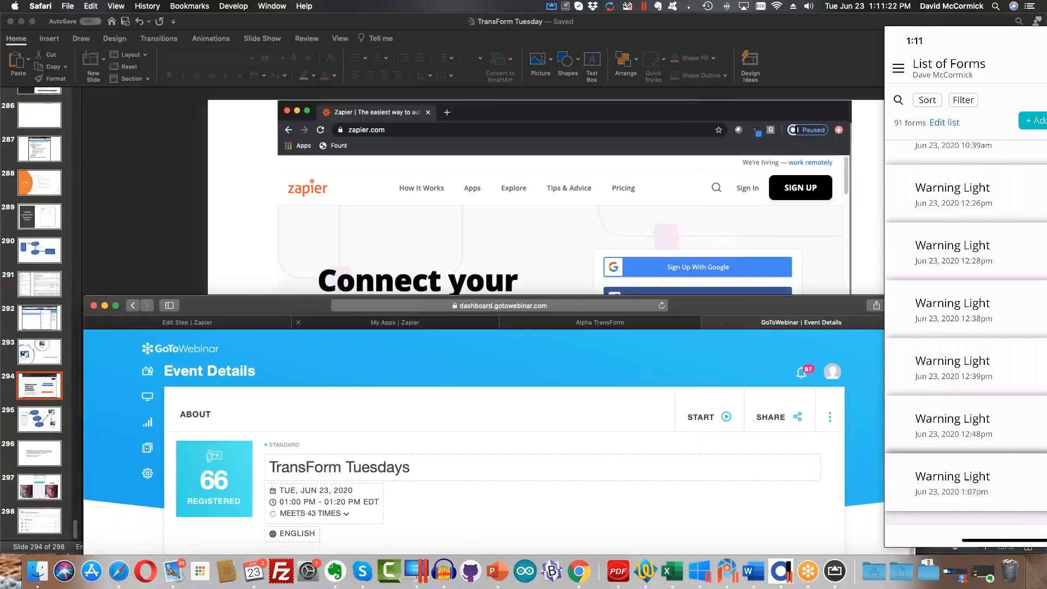
{"action": "double_click", "coordinate": [269, 312]}
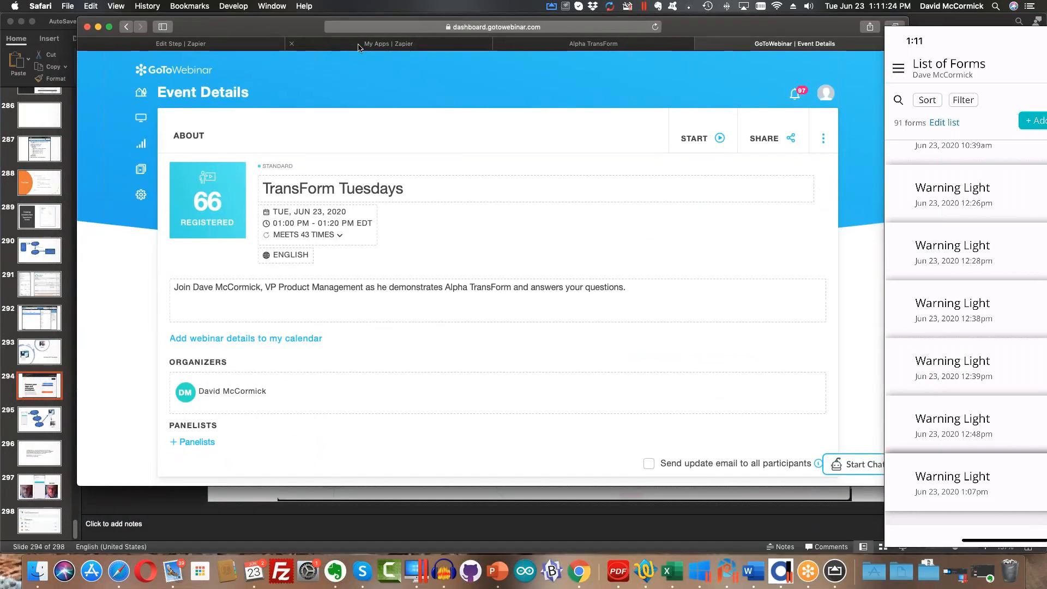
Return to the zap editor and use the existing TransForm account for the trigger.
{"action": "left_click", "coordinate": [232, 46]}
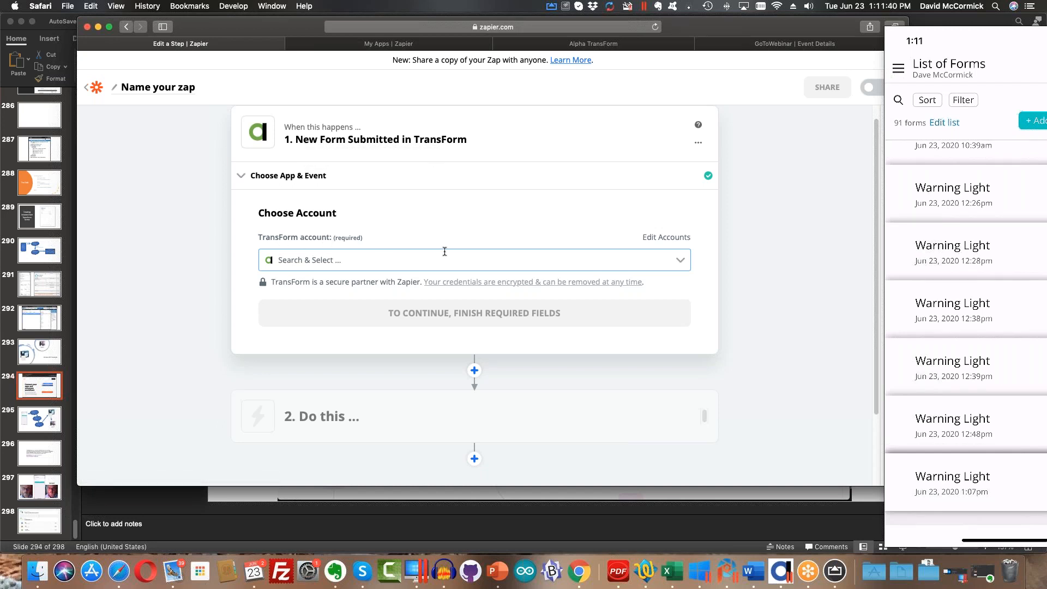
{"action": "left_click", "coordinate": [680, 262]}
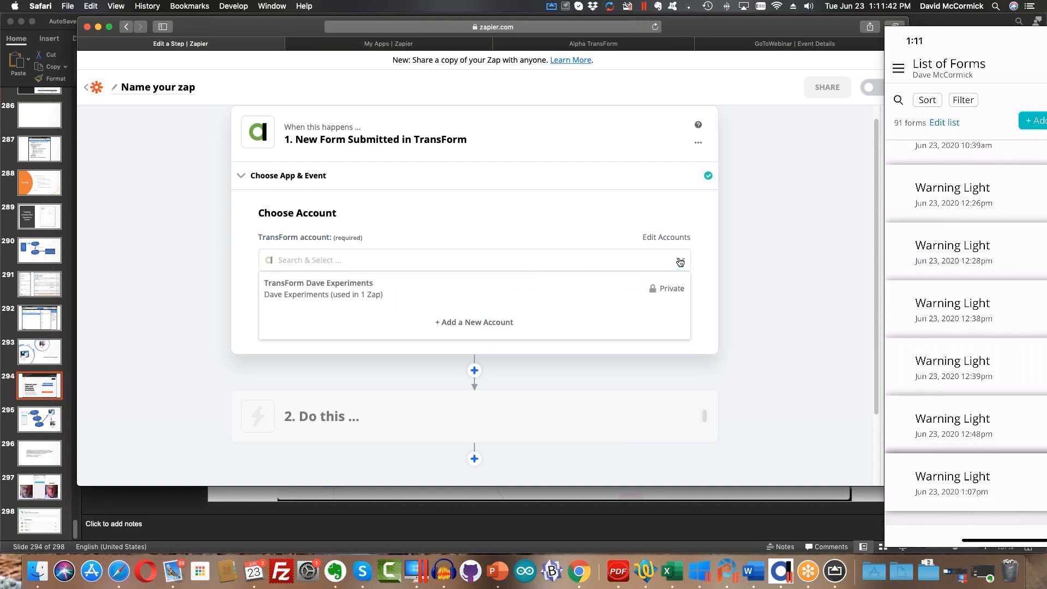
{"action": "left_click", "coordinate": [363, 289]}
{"action": "left_click", "coordinate": [510, 312]}
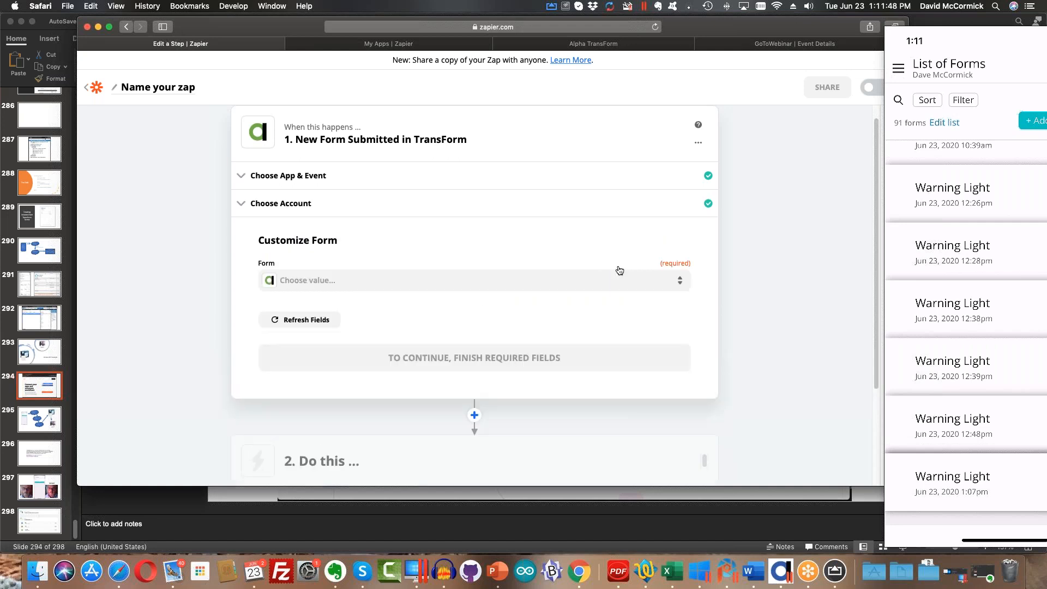
Set the trigger's form to Warning Light and continue to the trigger test.
{"action": "left_click", "coordinate": [678, 281]}
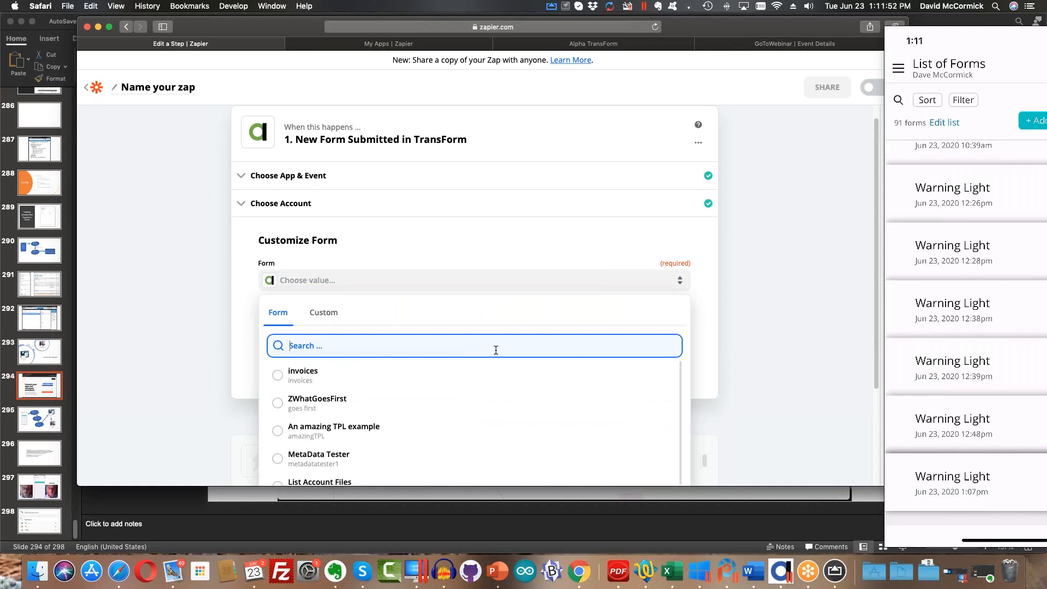
{"action": "type", "text": "warn"}
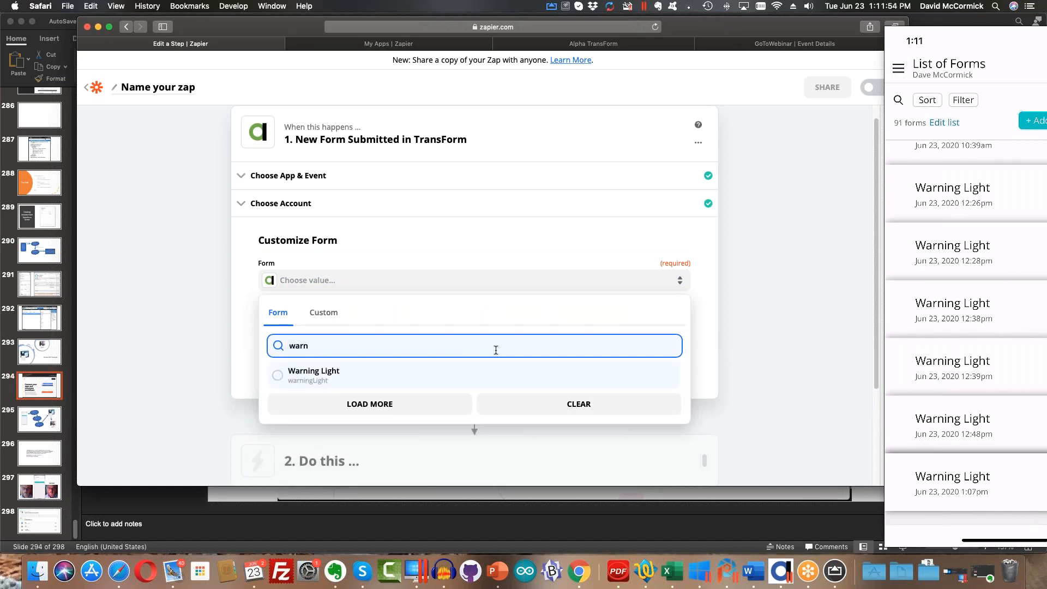
{"action": "left_click", "coordinate": [345, 373]}
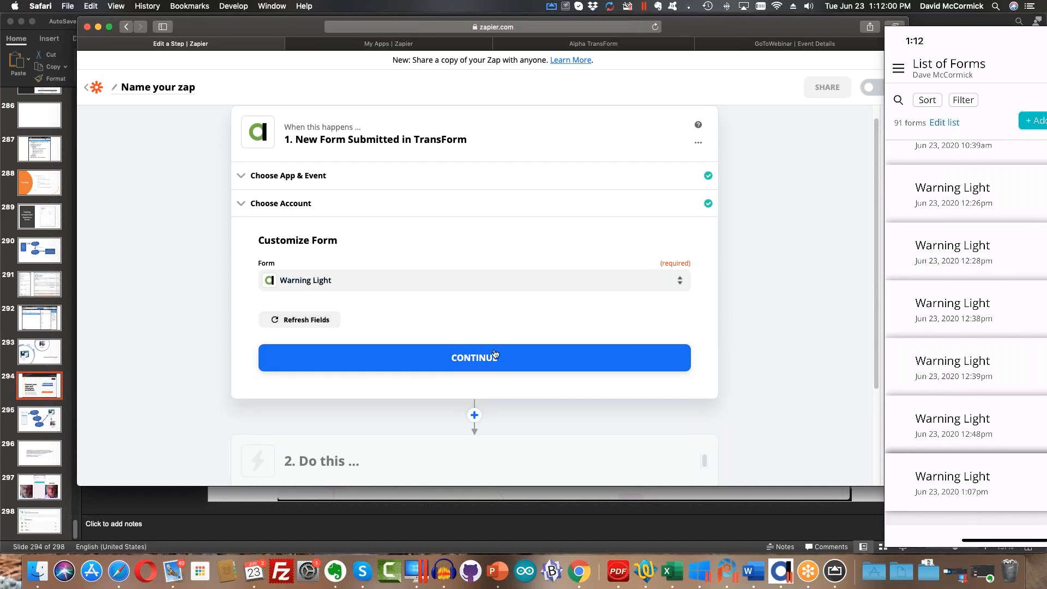
{"action": "scroll", "coordinate": [526, 321], "scroll_direction": "down", "scroll_amount": 3}
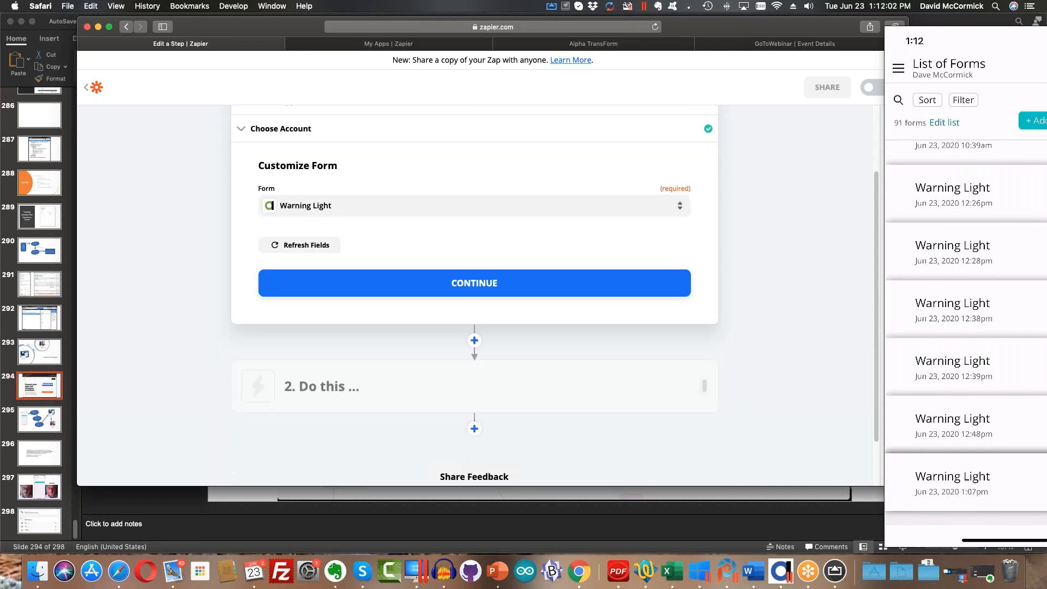
{"action": "scroll", "coordinate": [501, 309], "scroll_direction": "down", "scroll_amount": 2}
{"action": "left_click", "coordinate": [490, 225]}
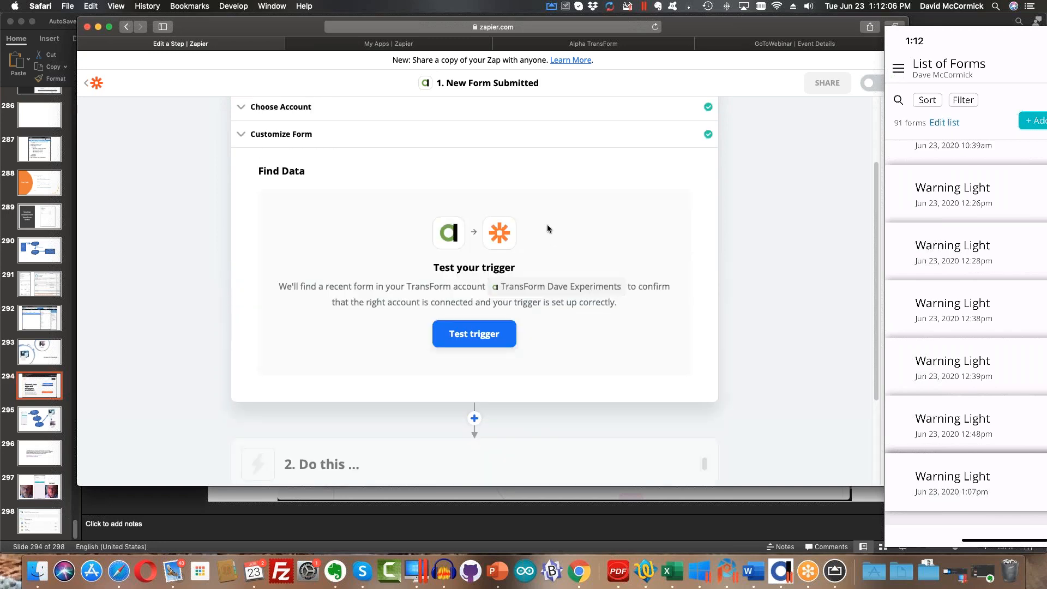
Test the trigger and review the returned form data down to its color field.
{"action": "left_click", "coordinate": [478, 336]}
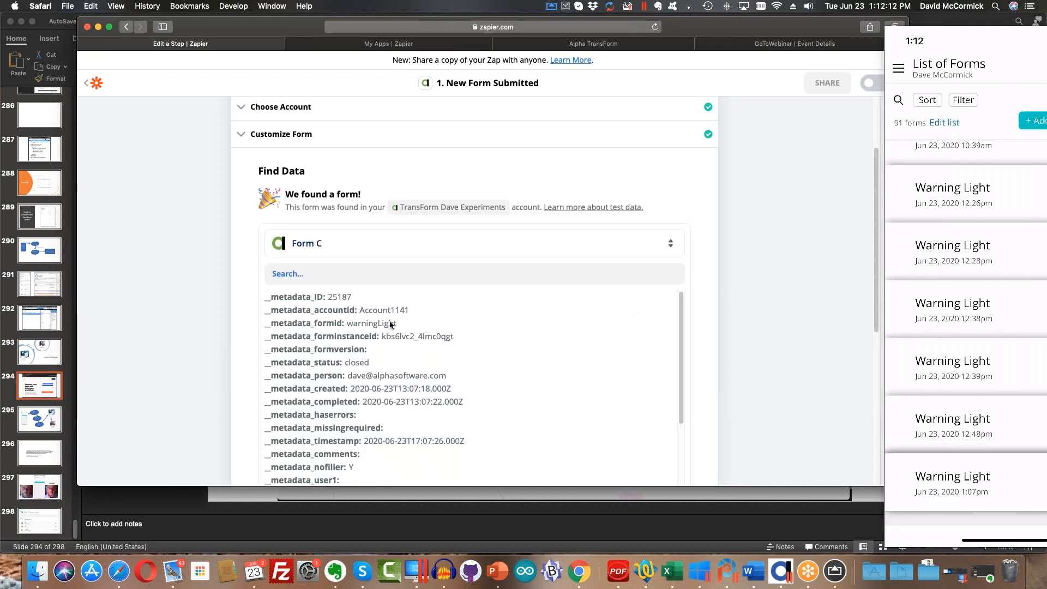
{"action": "scroll", "coordinate": [437, 316], "scroll_direction": "down", "scroll_amount": 4}
{"action": "scroll", "coordinate": [388, 337], "scroll_direction": "down", "scroll_amount": 5}
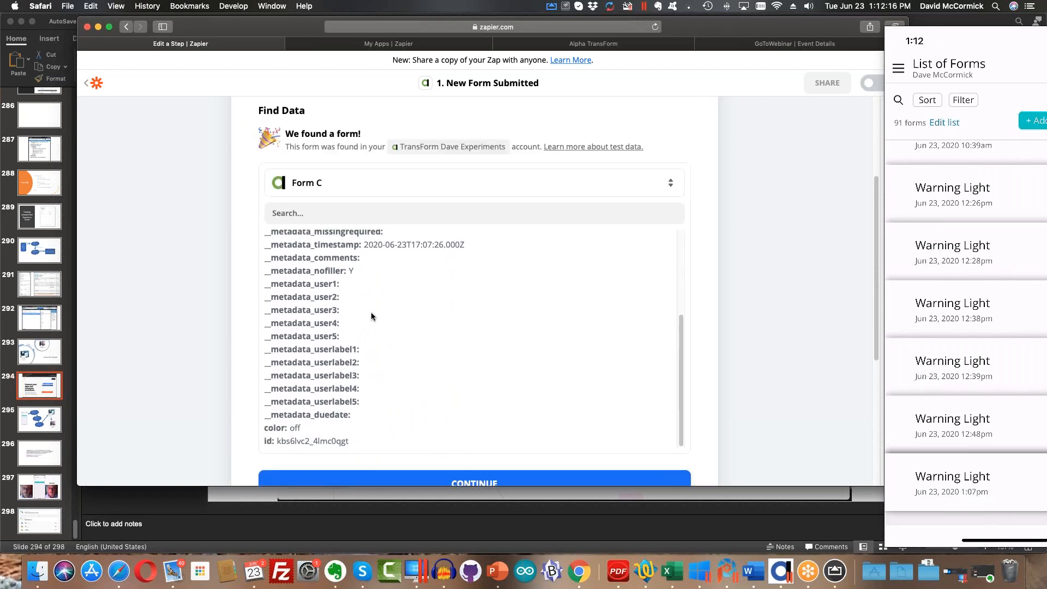
{"action": "scroll", "coordinate": [372, 317], "scroll_direction": "down", "scroll_amount": 1}
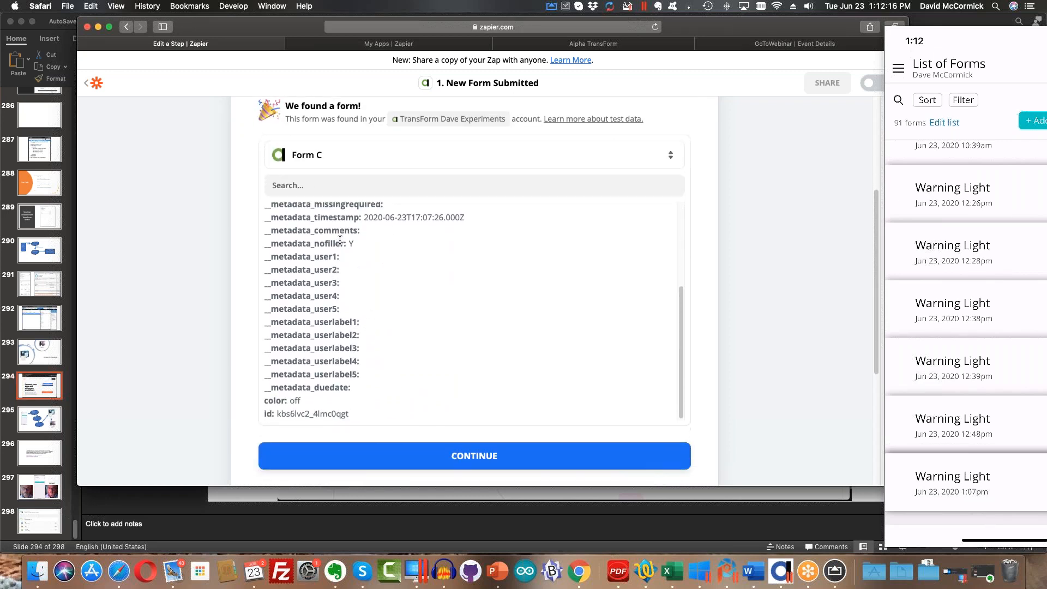
{"action": "left_click_drag", "start_coordinate": [301, 403], "coordinate": [262, 401]}
{"action": "left_click", "coordinate": [306, 401]}
Accept the trigger's test data and browse the apps offered for the zap's action.
{"action": "left_click", "coordinate": [542, 457]}
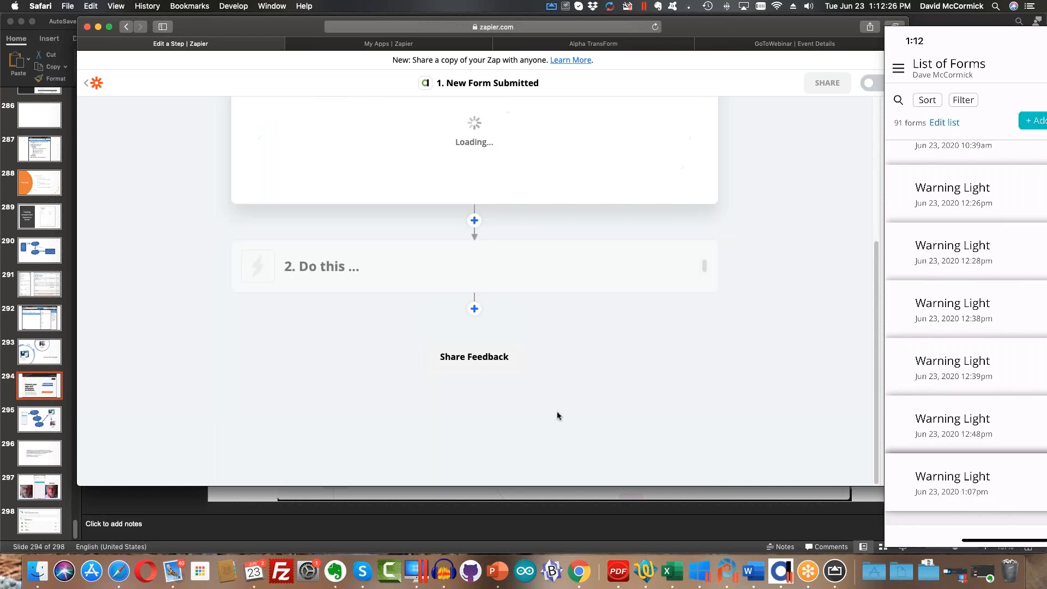
{"action": "scroll", "coordinate": [545, 242], "scroll_direction": "down", "scroll_amount": 5}
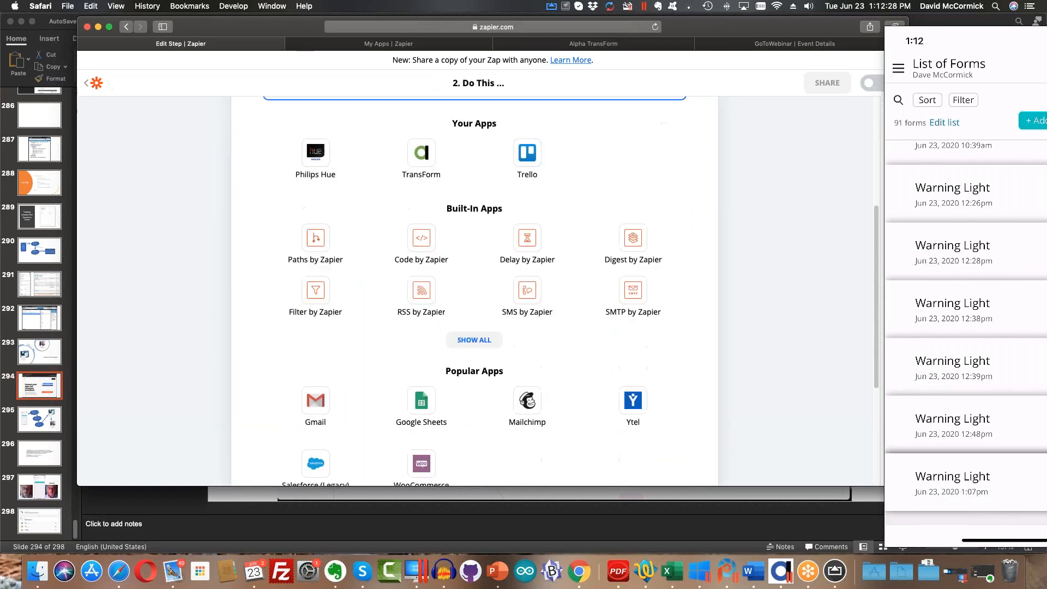
{"action": "scroll", "coordinate": [491, 378], "scroll_direction": "up", "scroll_amount": 7}
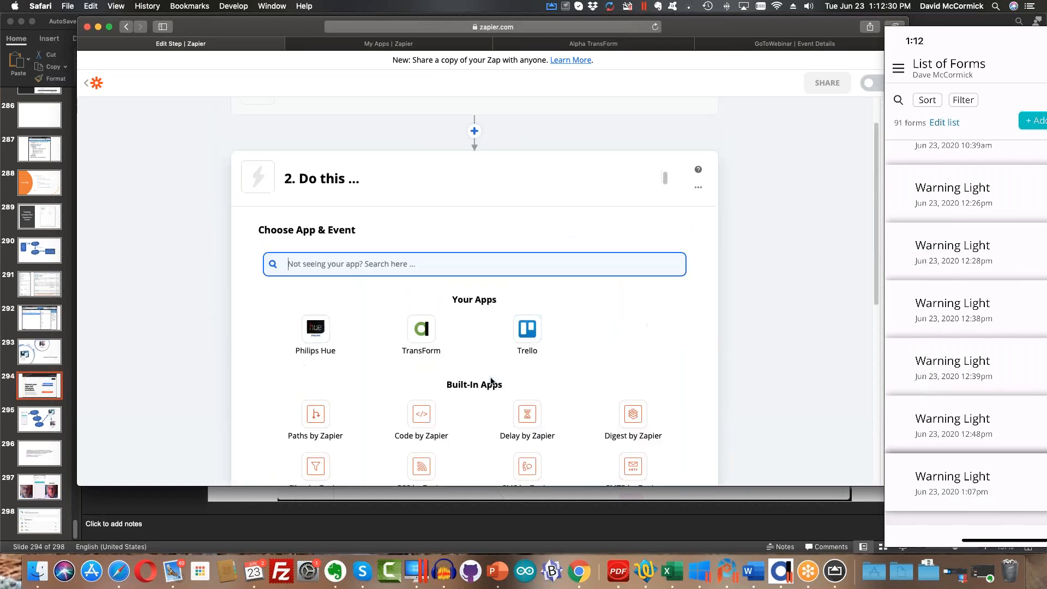
Add Paths by Zapier as the zap's second step and open Path A for editing.
{"action": "scroll", "coordinate": [480, 326], "scroll_direction": "down", "scroll_amount": 3}
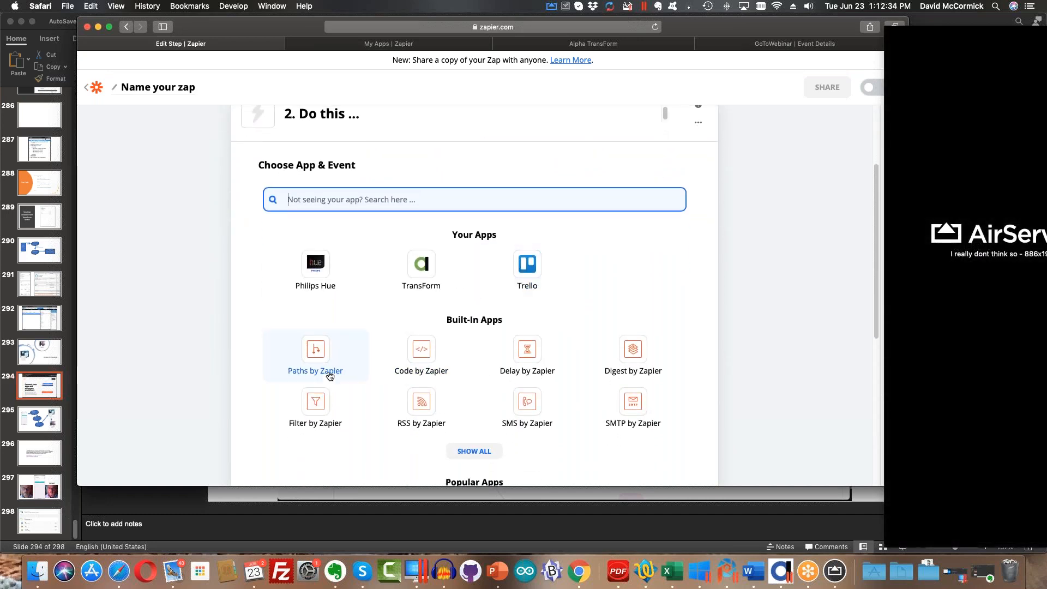
{"action": "left_click", "coordinate": [317, 355]}
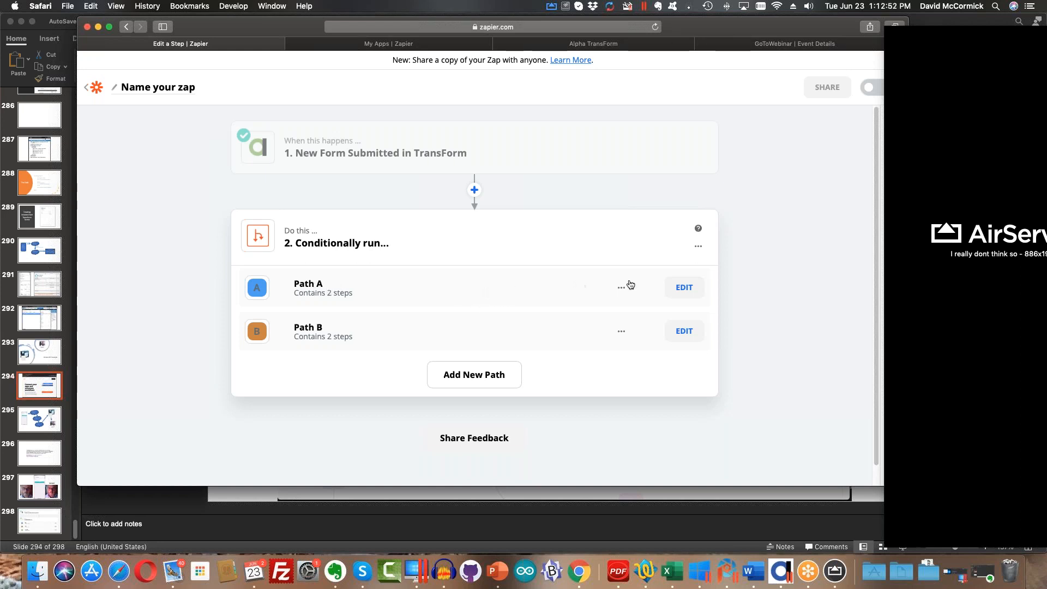
{"action": "left_click", "coordinate": [683, 288]}
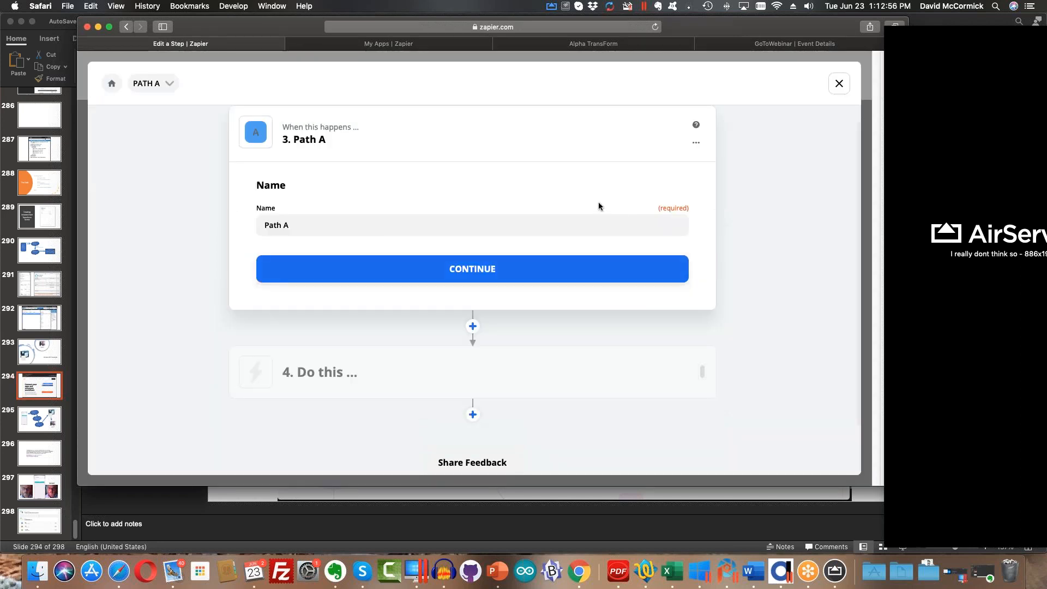
Rename Path A to Red and continue to its rules setup.
{"action": "left_click_drag", "start_coordinate": [560, 221], "coordinate": [228, 215]}
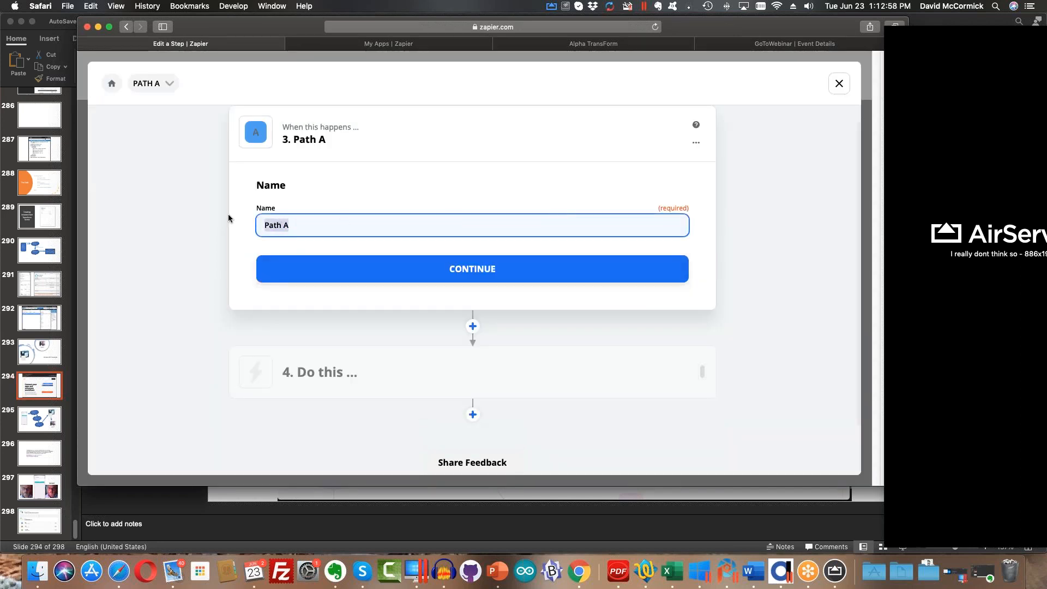
{"action": "type", "text": "REd"}
{"action": "key", "text": "BackSpace"}
{"action": "key", "text": "BackSpace"}
{"action": "type", "text": "ed"}
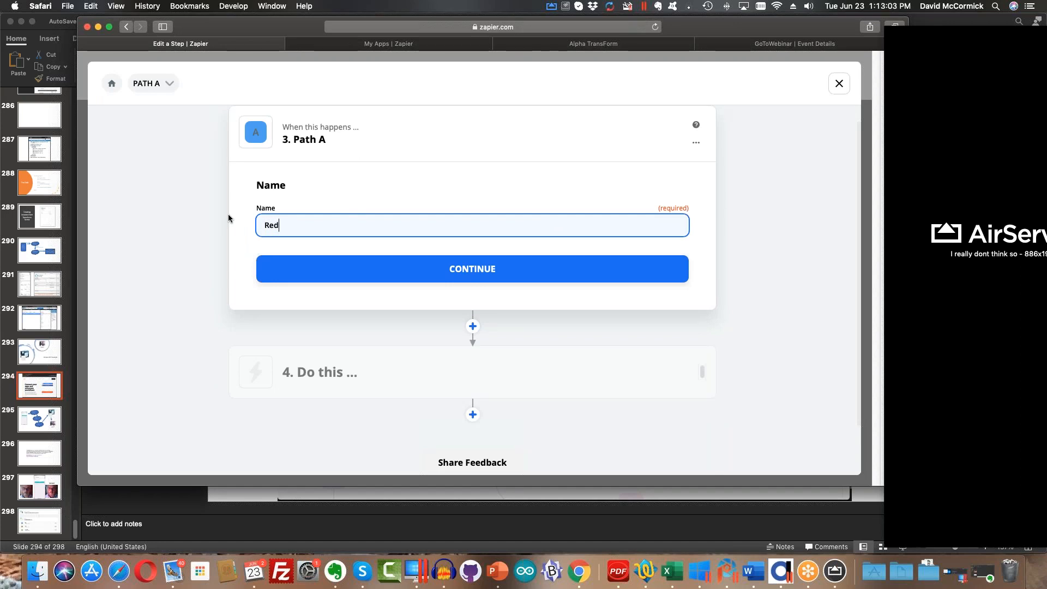
{"action": "left_click", "coordinate": [456, 269]}
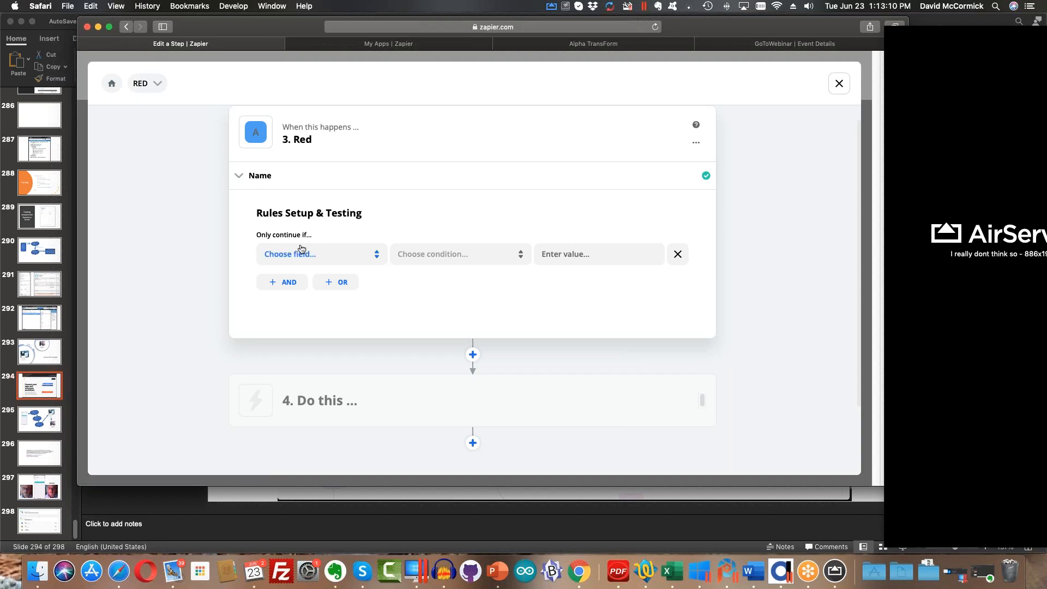
Set the Red path to continue only if the form's Color field (Text) Contains red, and test the rule.
{"action": "left_click", "coordinate": [377, 256]}
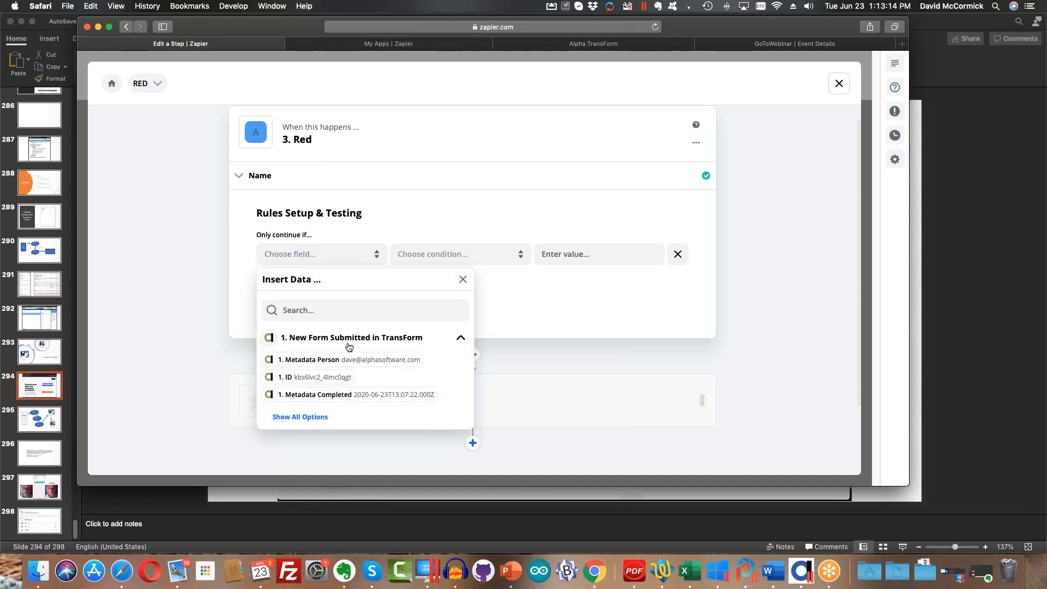
{"action": "left_click", "coordinate": [301, 417]}
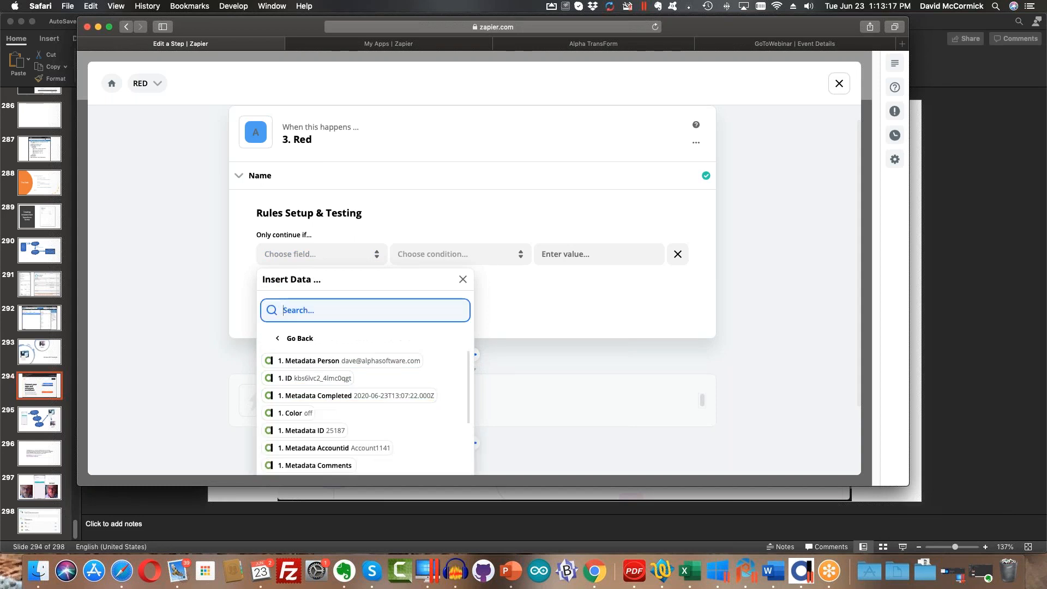
{"action": "left_click", "coordinate": [304, 413]}
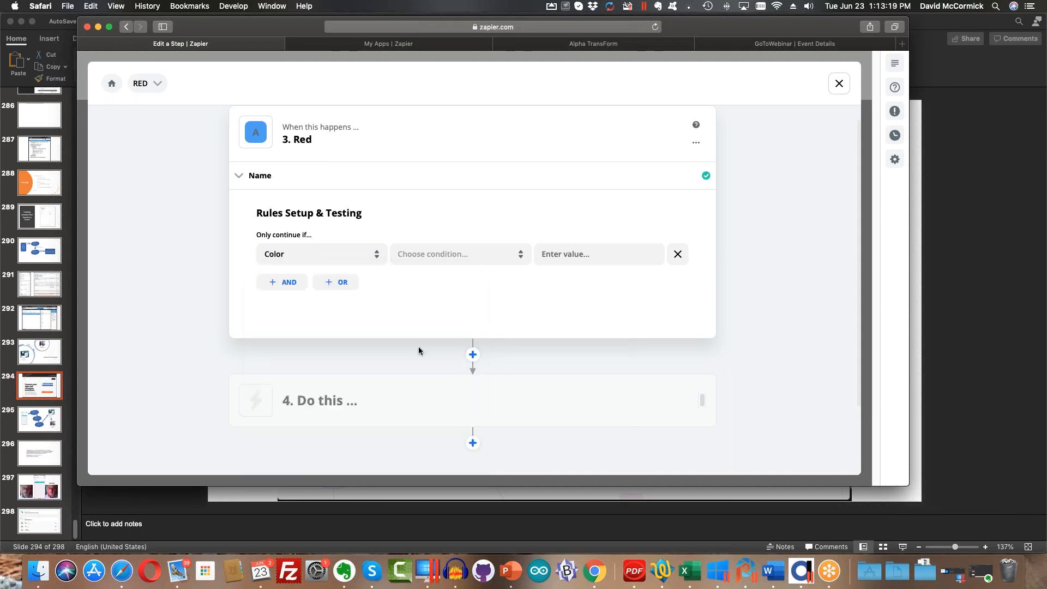
{"action": "left_click", "coordinate": [503, 256]}
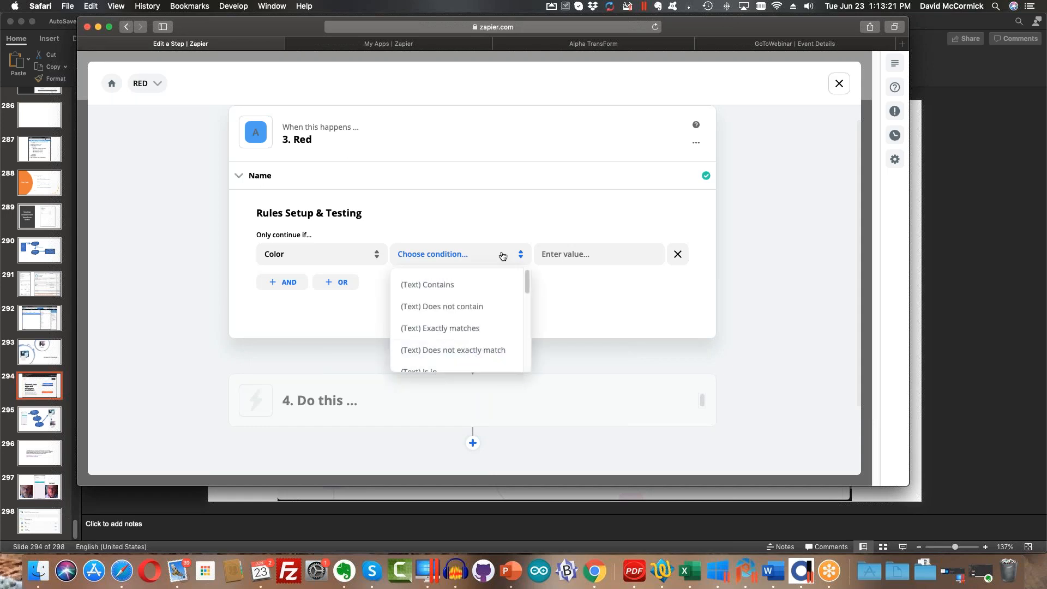
{"action": "left_click", "coordinate": [476, 292]}
{"action": "left_click", "coordinate": [565, 254]}
{"action": "type", "text": "red"}
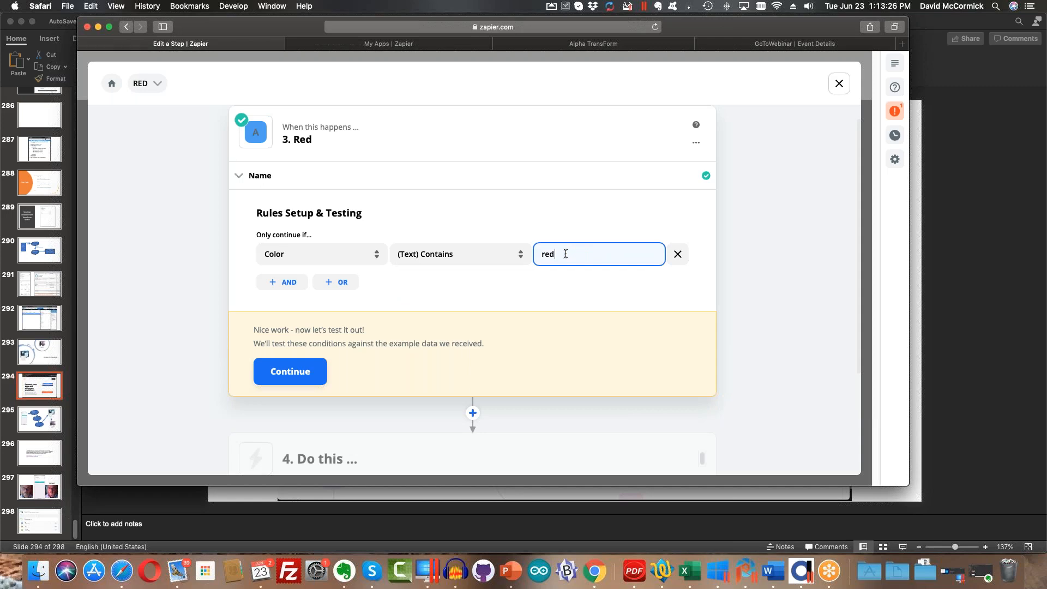
{"action": "left_click", "coordinate": [283, 372]}
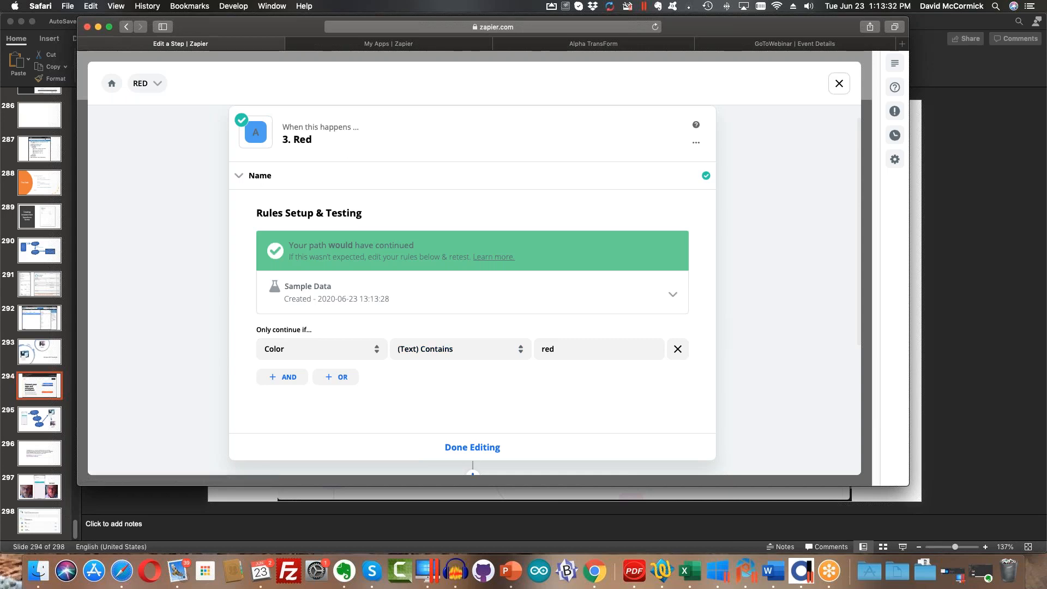
Add the Philips Hue Set Scene event as the Red path's action and continue to the account choice.
{"action": "scroll", "coordinate": [463, 301], "scroll_direction": "down", "scroll_amount": 1}
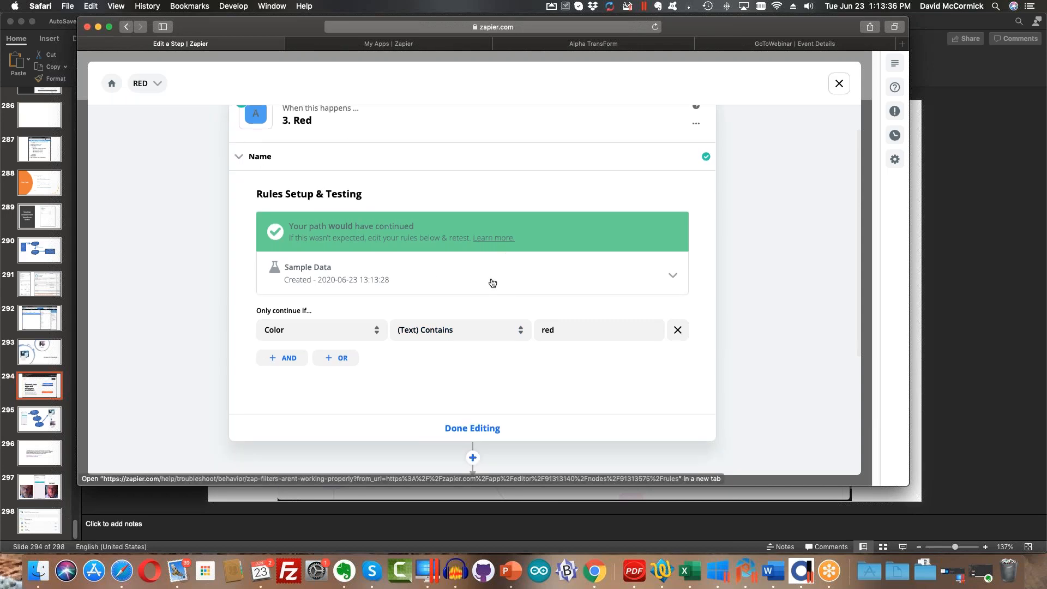
{"action": "scroll", "coordinate": [494, 273], "scroll_direction": "down", "scroll_amount": 5}
{"action": "scroll", "coordinate": [489, 221], "scroll_direction": "up", "scroll_amount": 2}
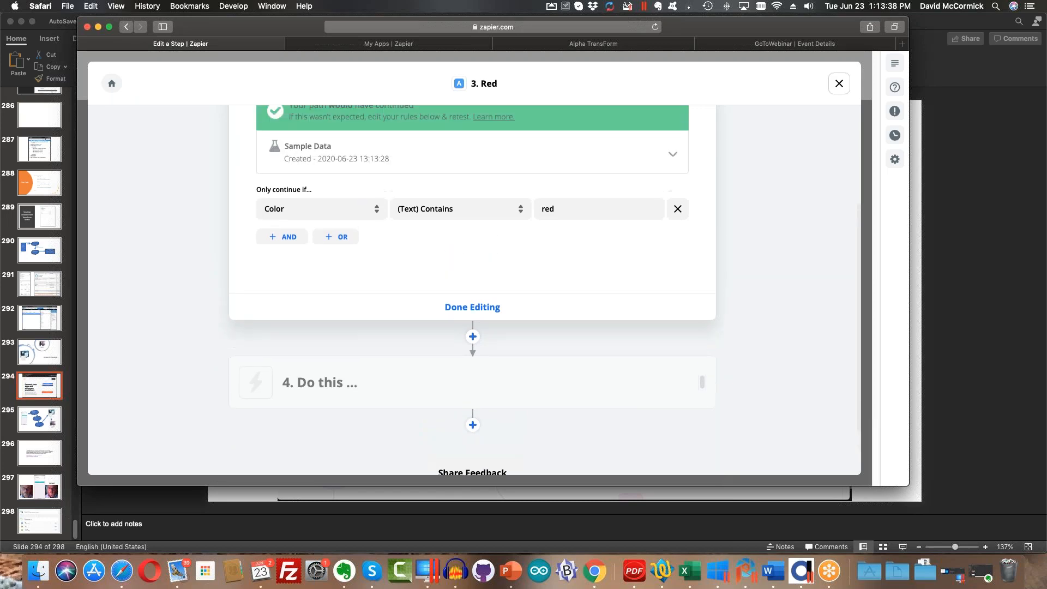
{"action": "scroll", "coordinate": [480, 262], "scroll_direction": "down", "scroll_amount": 1}
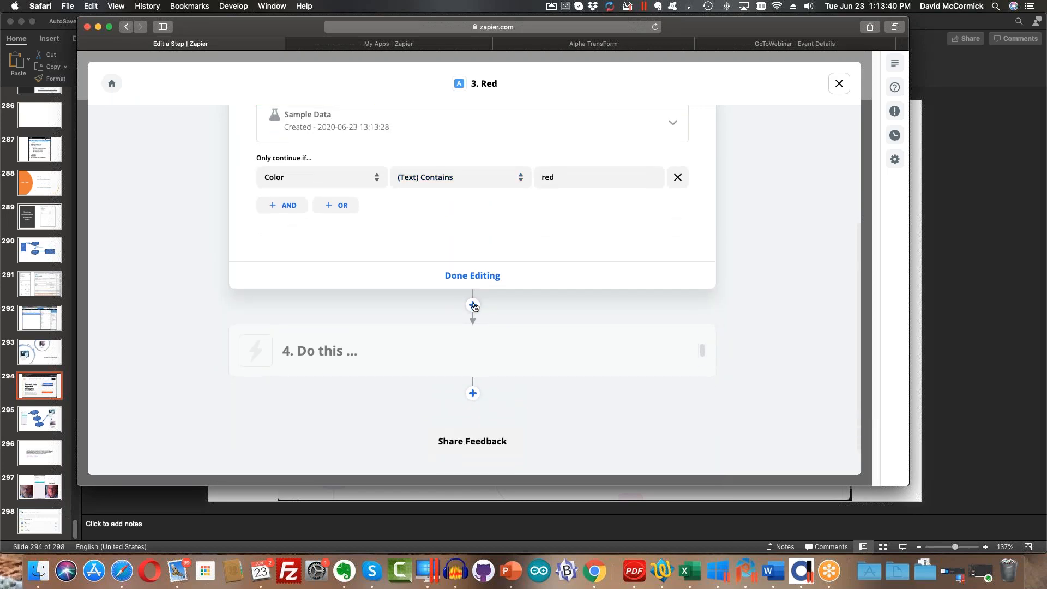
{"action": "left_click", "coordinate": [469, 351]}
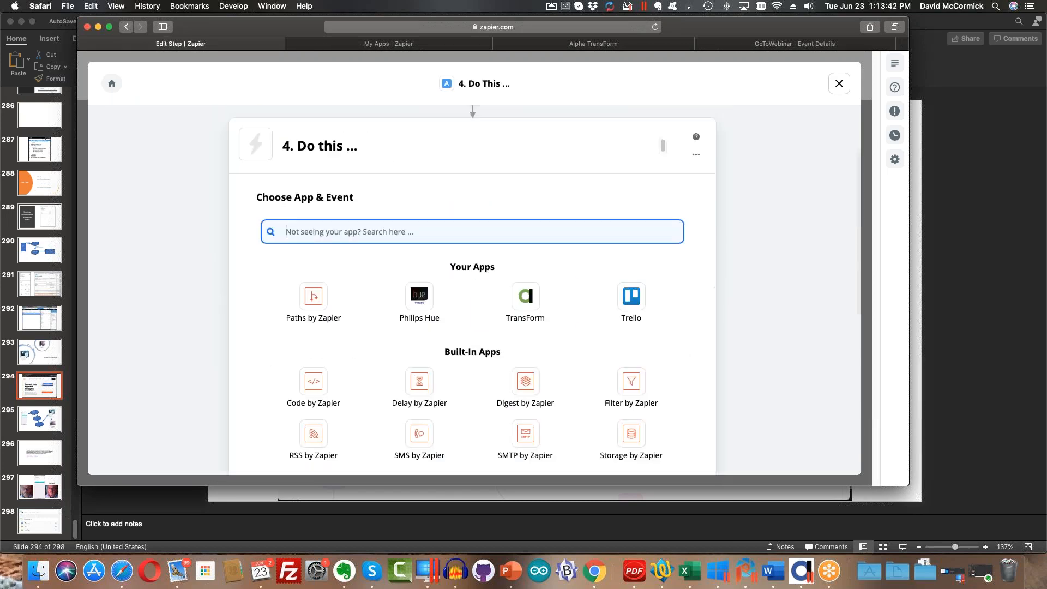
{"action": "left_click", "coordinate": [420, 299]}
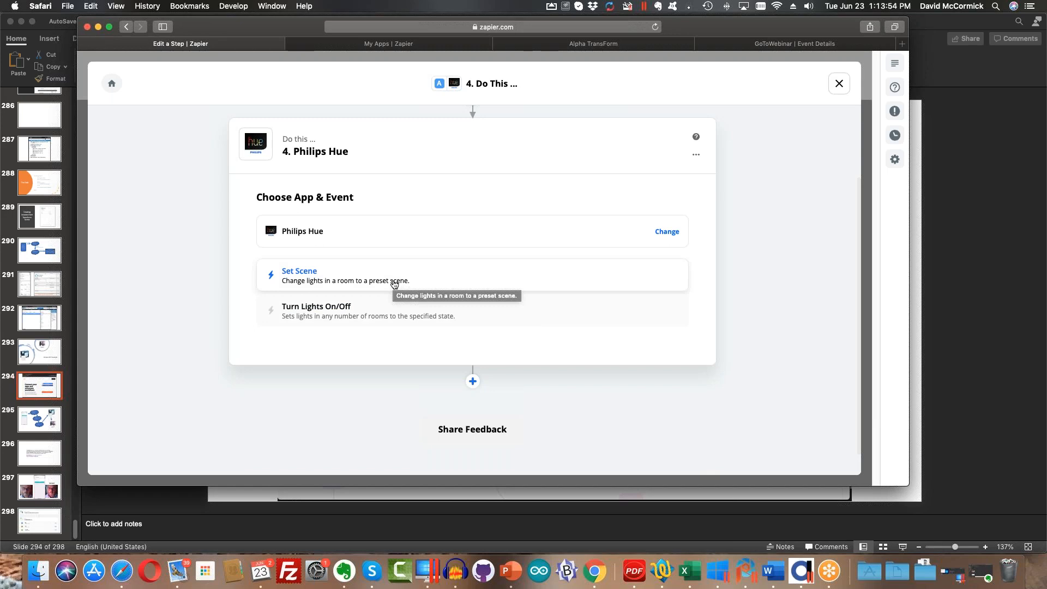
{"action": "left_click", "coordinate": [394, 282]}
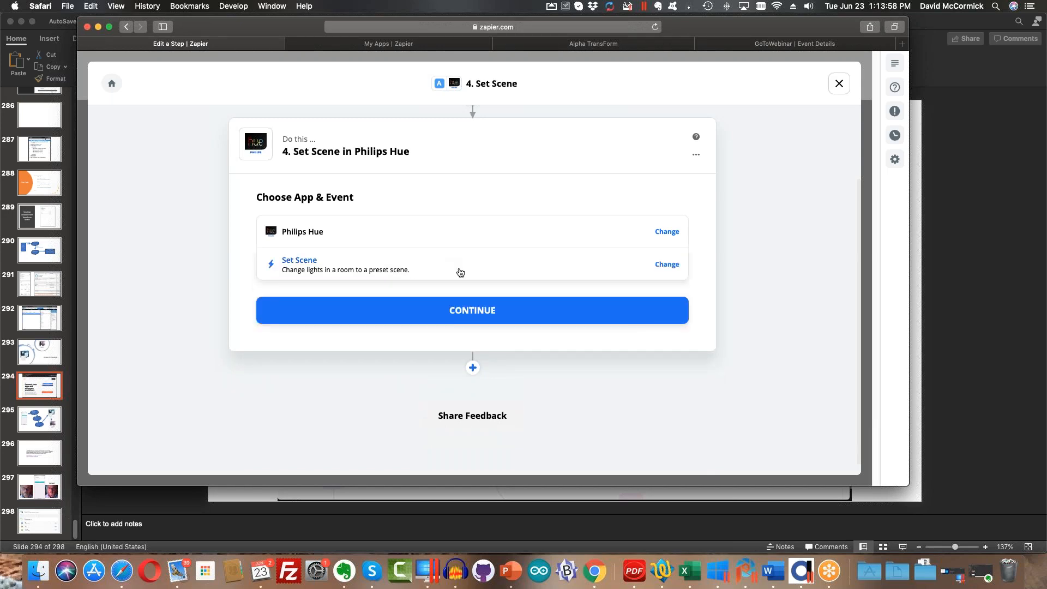
{"action": "left_click", "coordinate": [486, 311]}
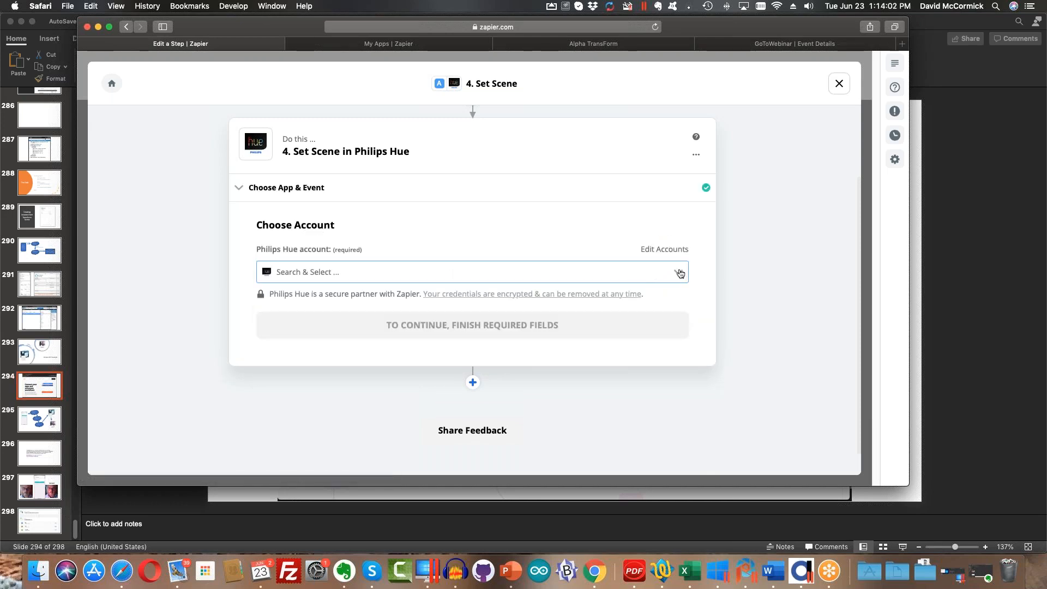
Use the existing Philips Hue account marked #2 for the action and continue to the scene customization.
{"action": "left_click", "coordinate": [681, 274]}
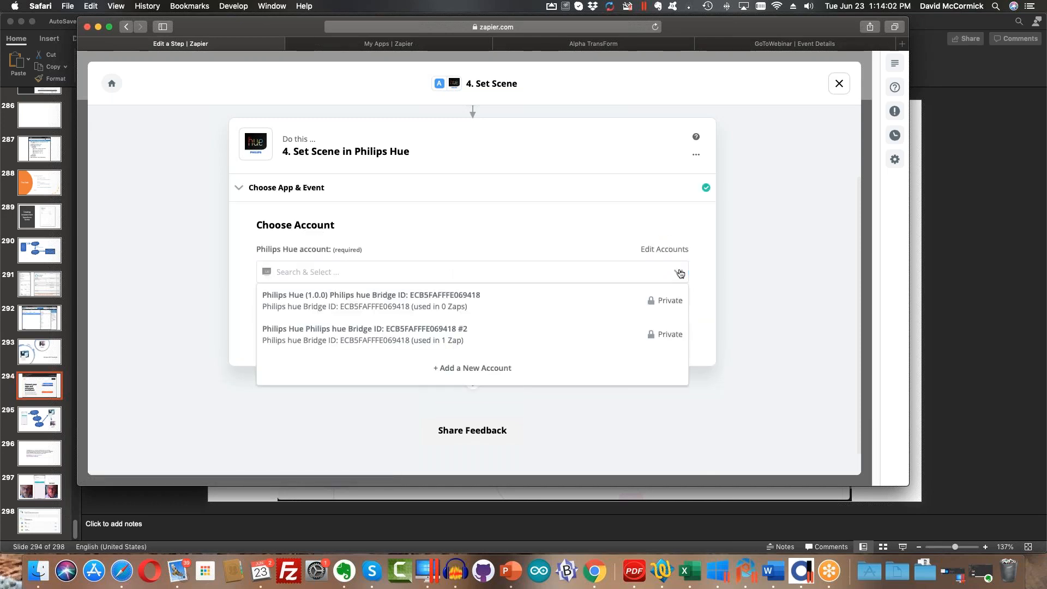
{"action": "left_click", "coordinate": [386, 341]}
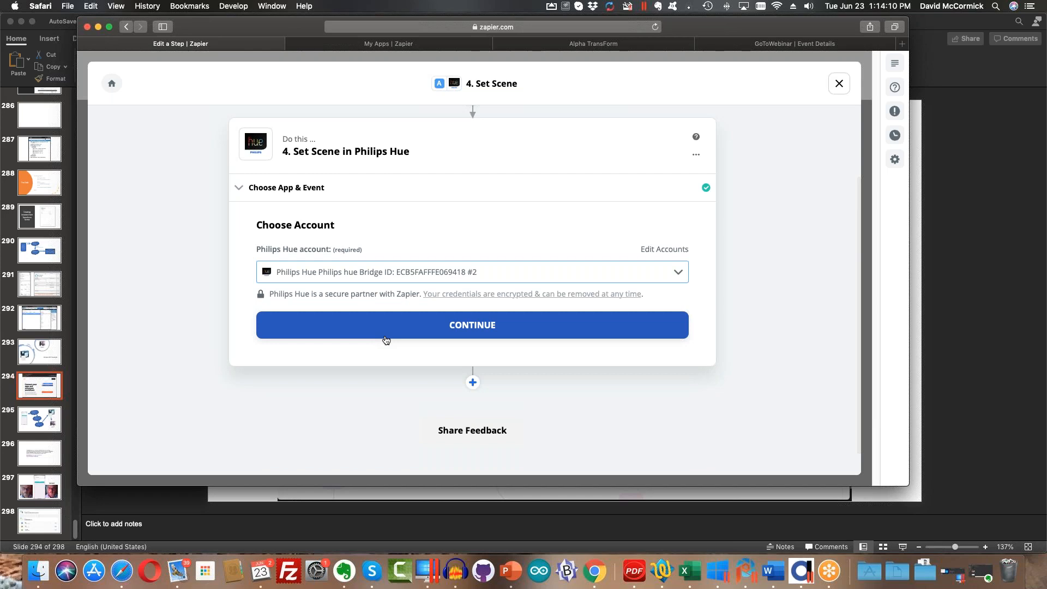
{"action": "left_click", "coordinate": [464, 330]}
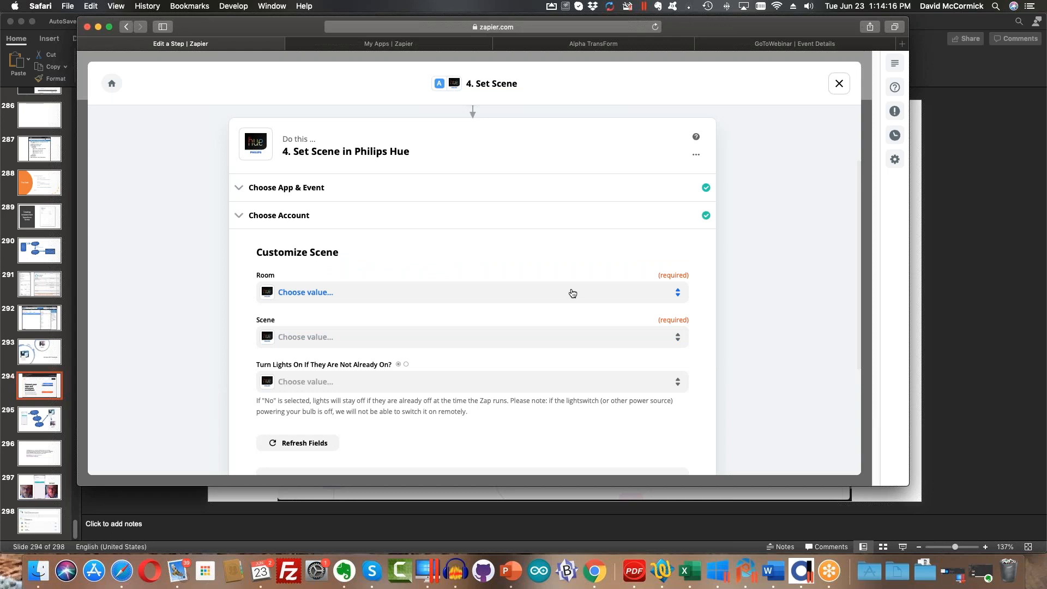
Set the action's room to Alert Lamp (1 Lights) and its scene to Warning.
{"action": "left_click", "coordinate": [572, 293]}
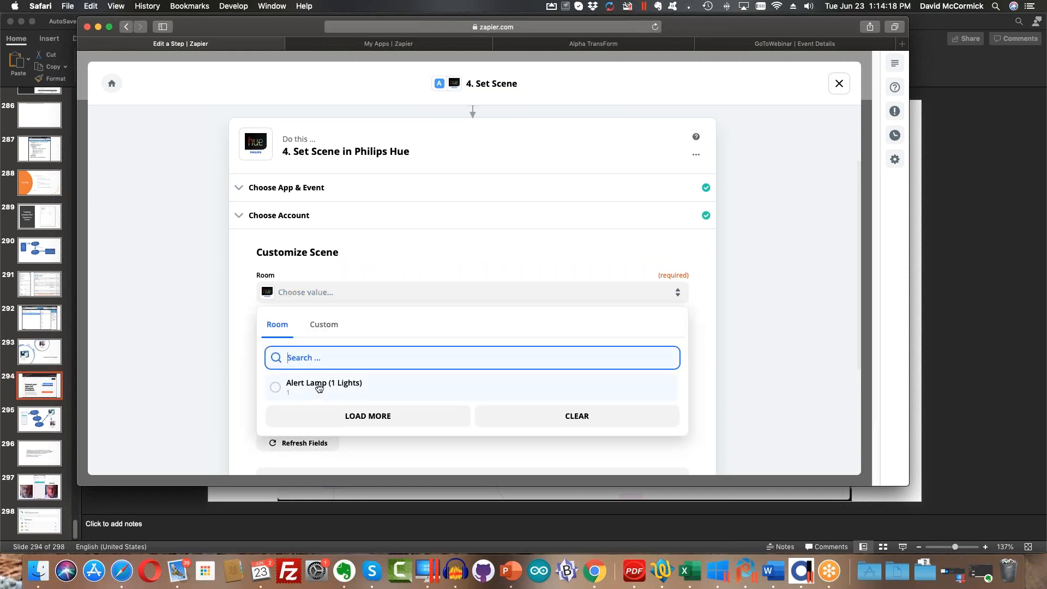
{"action": "left_click", "coordinate": [320, 387]}
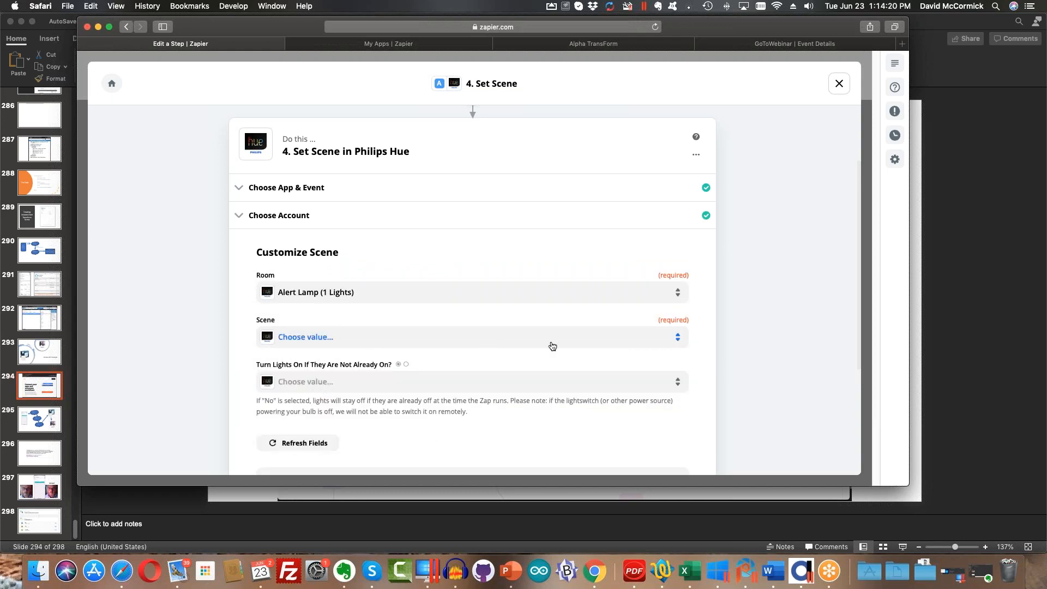
{"action": "left_click", "coordinate": [678, 339]}
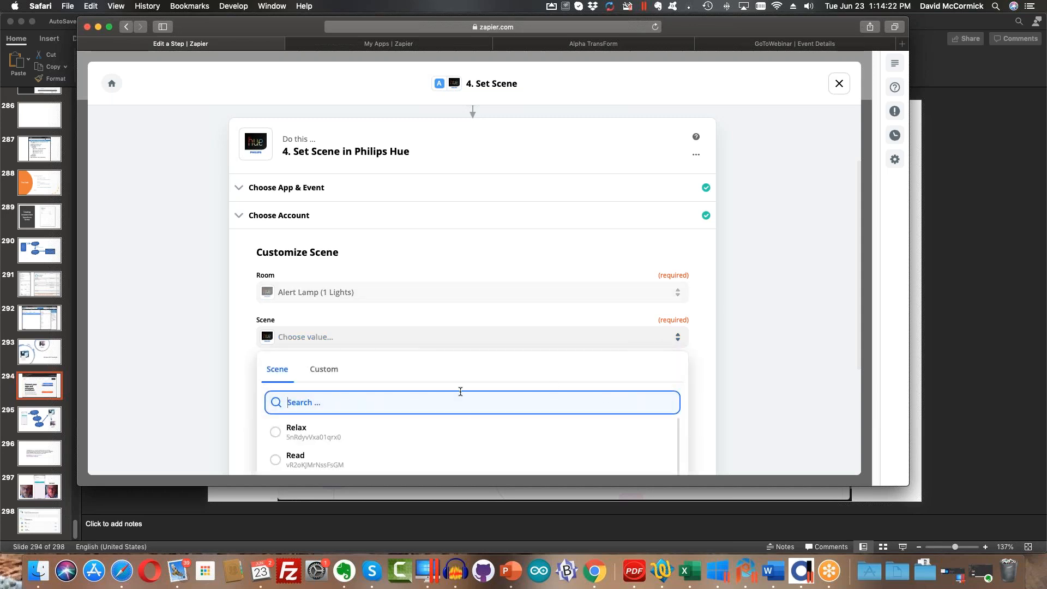
{"action": "scroll", "coordinate": [399, 431], "scroll_direction": "down", "scroll_amount": 8}
{"action": "scroll", "coordinate": [408, 353], "scroll_direction": "down", "scroll_amount": 1}
{"action": "left_click", "coordinate": [316, 382]}
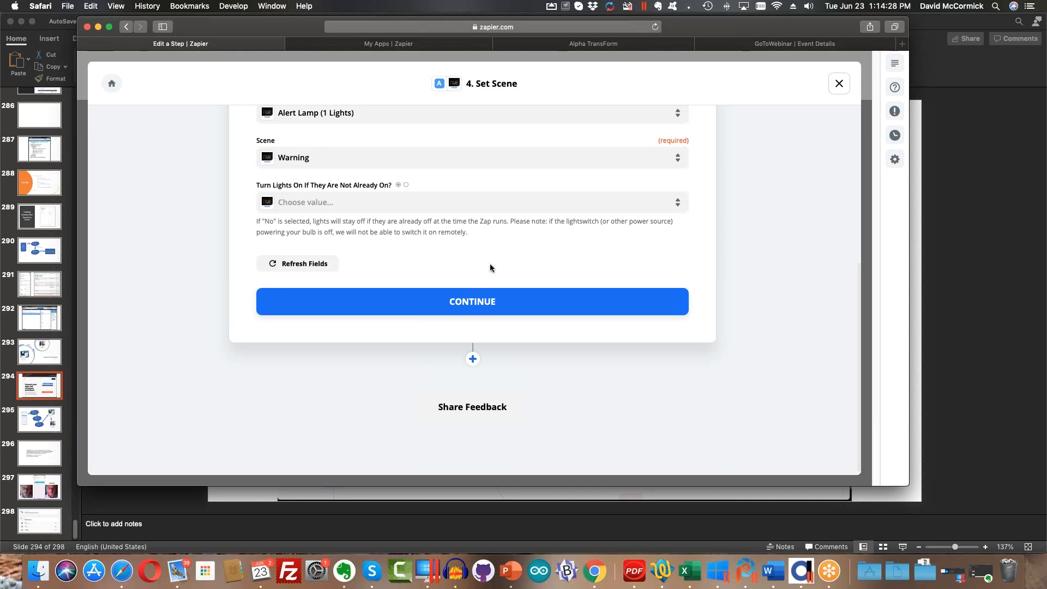
Set turning lights on if they are not already on to True, and send the test scene to Philips Hue.
{"action": "left_click", "coordinate": [310, 203]}
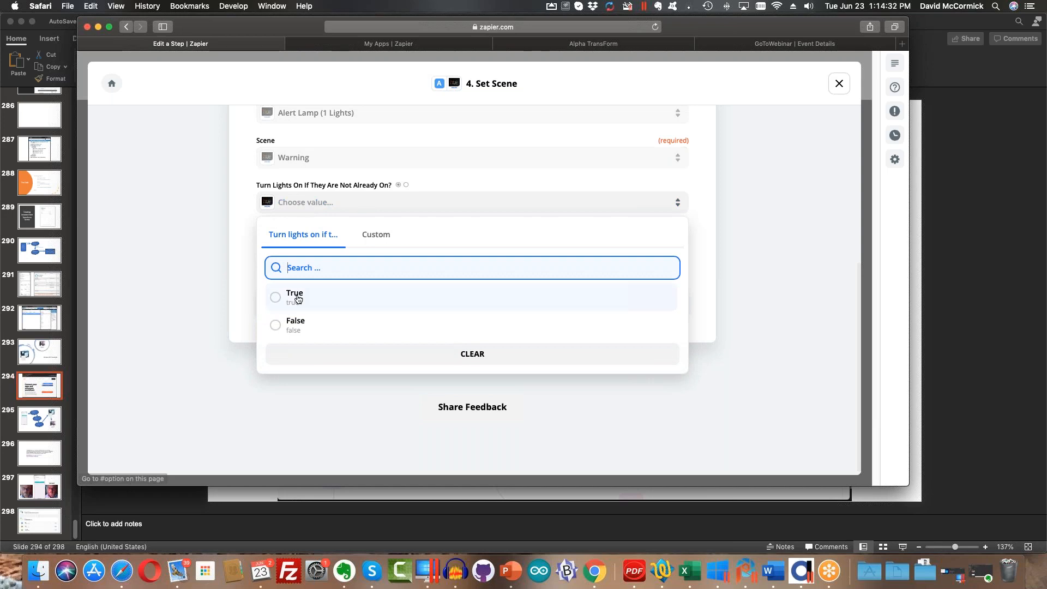
{"action": "left_click", "coordinate": [281, 299]}
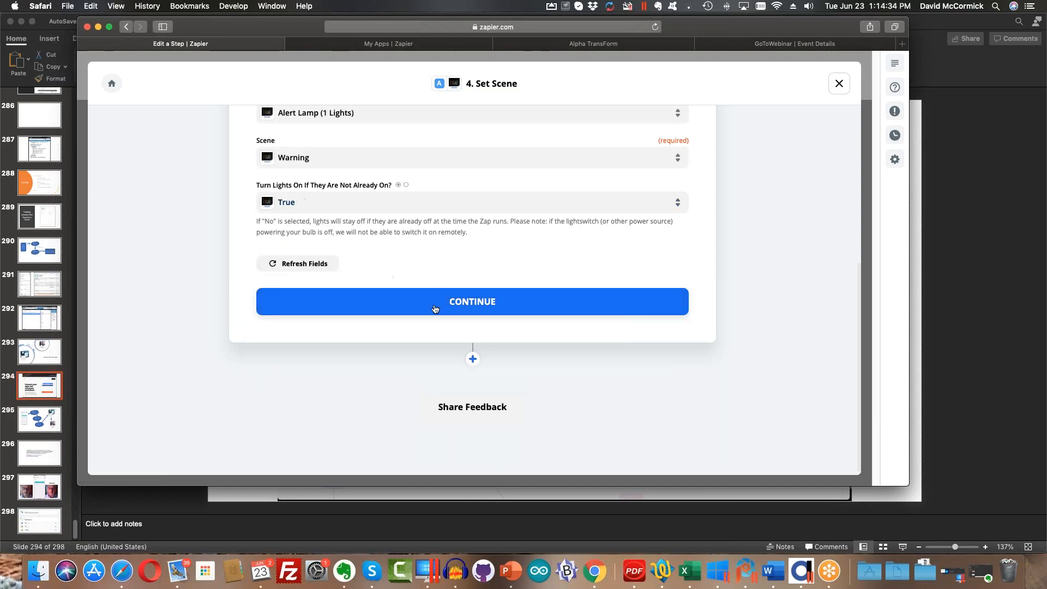
{"action": "left_click", "coordinate": [473, 303]}
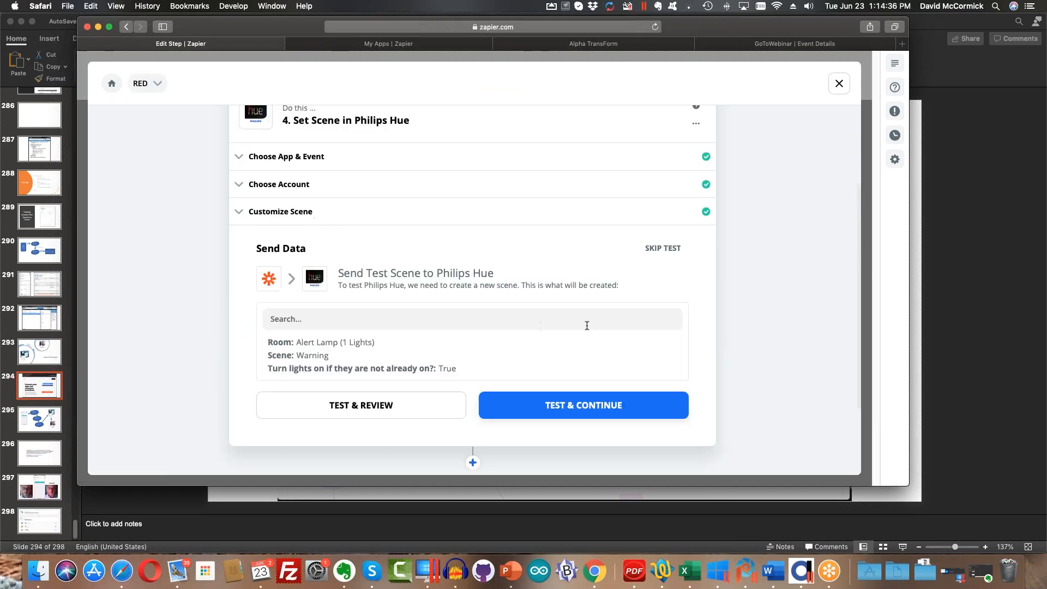
{"action": "left_click", "coordinate": [600, 406]}
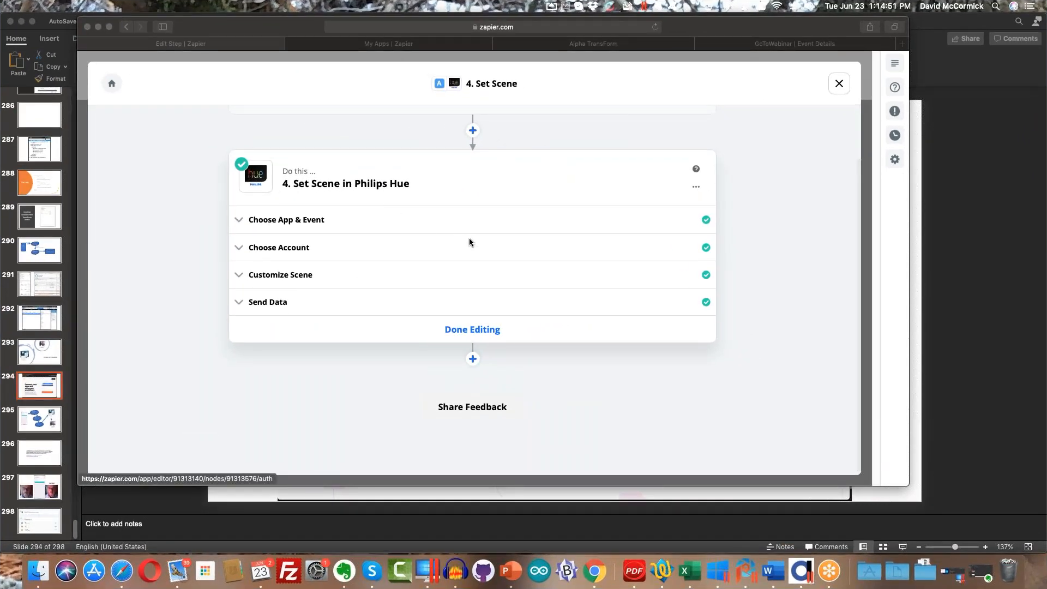
Switch from the finished Red path to Path B for editing.
{"action": "scroll", "coordinate": [469, 238], "scroll_direction": "up", "scroll_amount": 2}
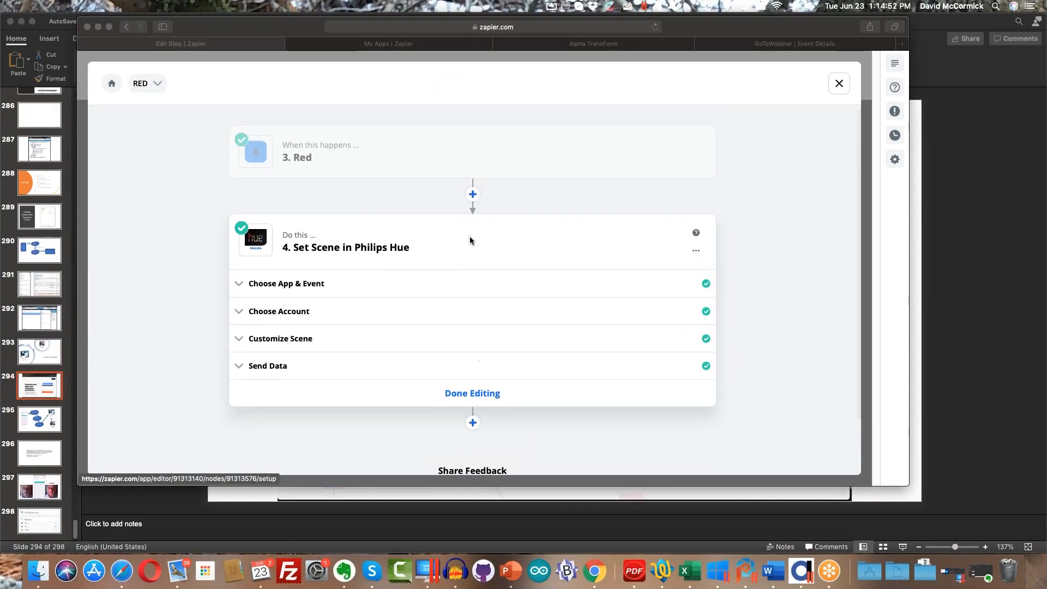
{"action": "scroll", "coordinate": [367, 193], "scroll_direction": "down", "scroll_amount": 2}
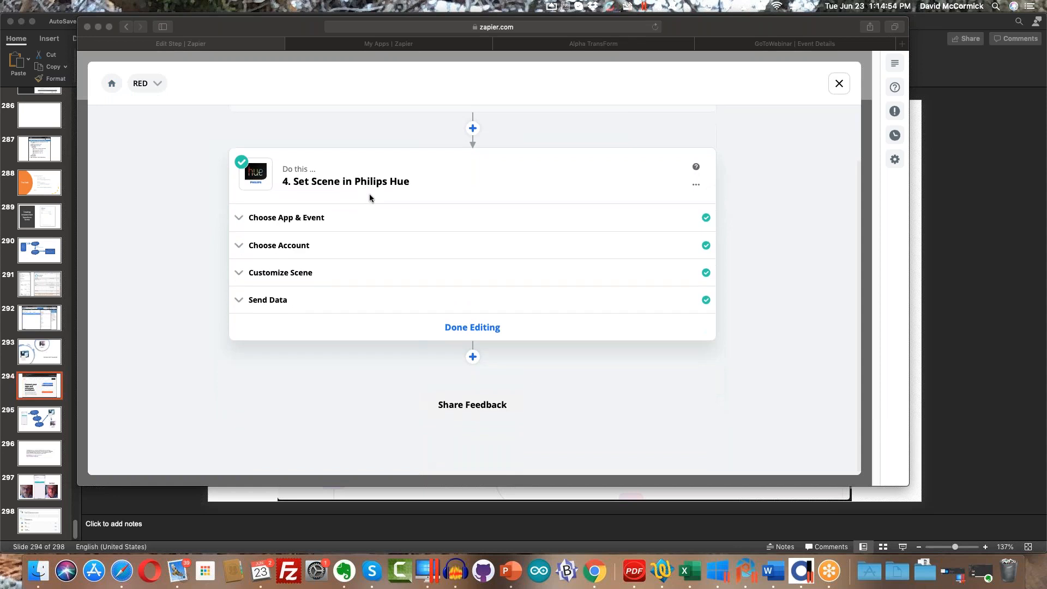
{"action": "scroll", "coordinate": [406, 191], "scroll_direction": "up", "scroll_amount": 2}
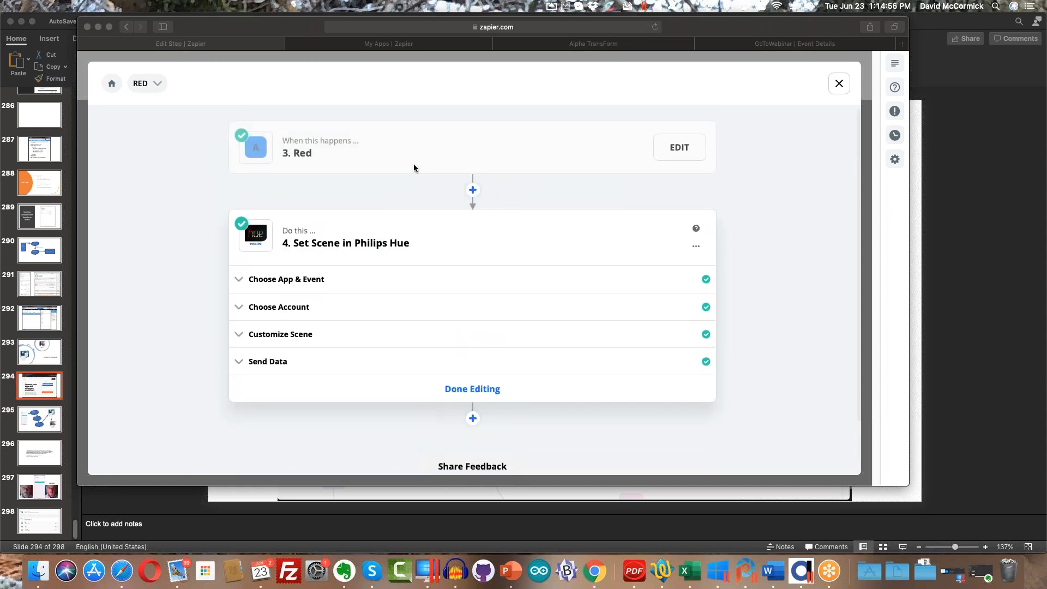
{"action": "left_click", "coordinate": [157, 86]}
{"action": "left_click", "coordinate": [156, 86]}
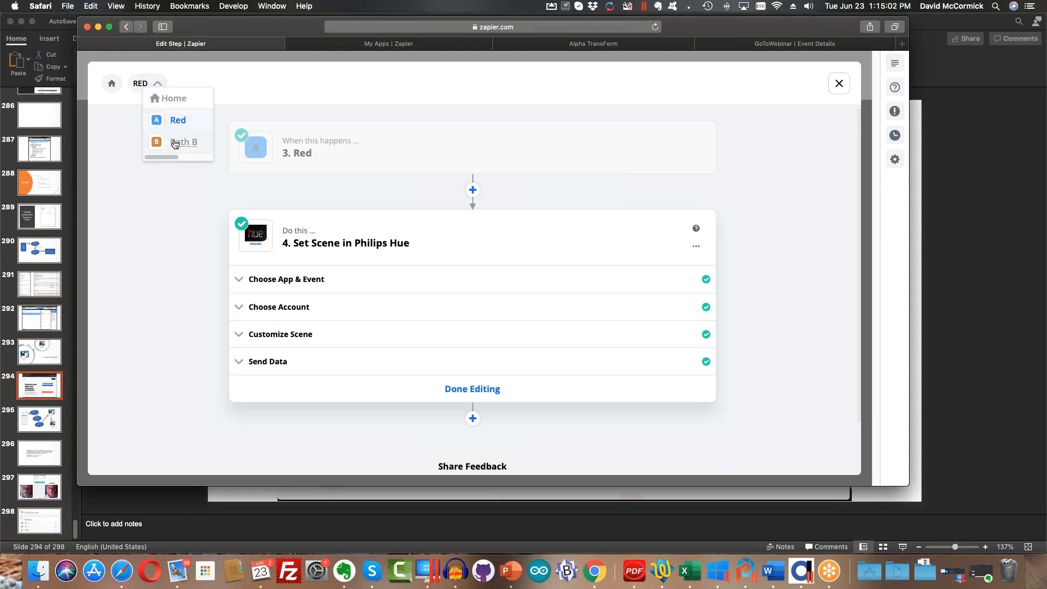
{"action": "left_click", "coordinate": [175, 143]}
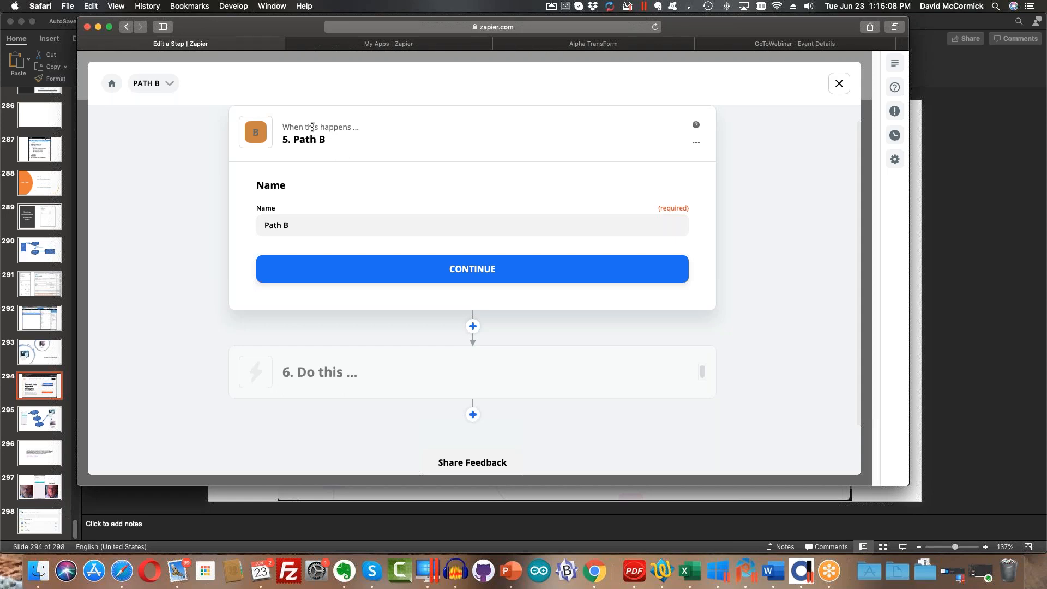
Rename Path B to Blue and continue to its rules setup.
{"action": "left_click_drag", "start_coordinate": [309, 222], "coordinate": [239, 220]}
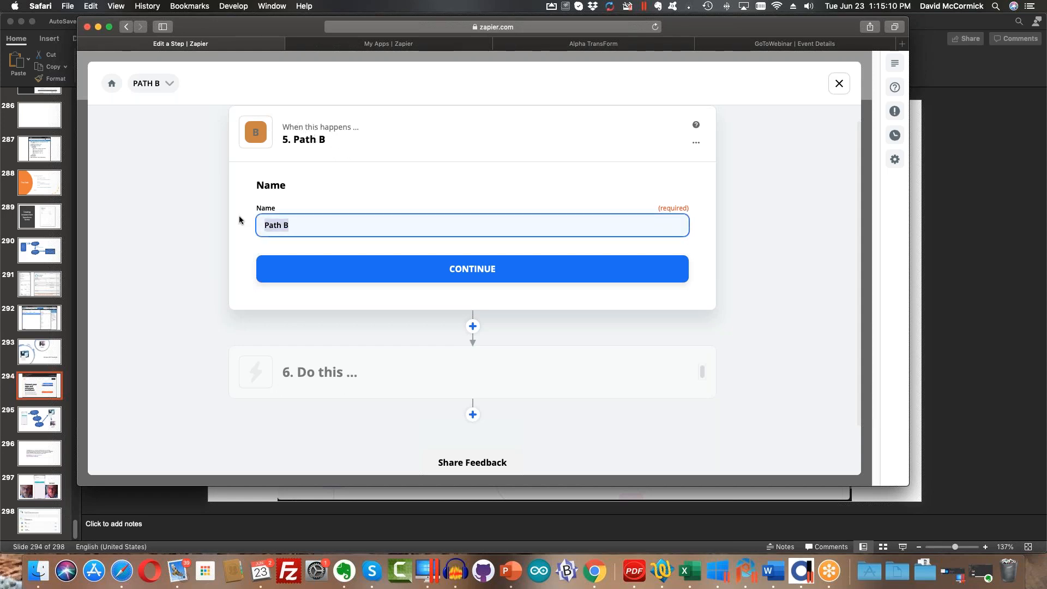
{"action": "type", "text": "Blue"}
{"action": "left_click", "coordinate": [380, 257]}
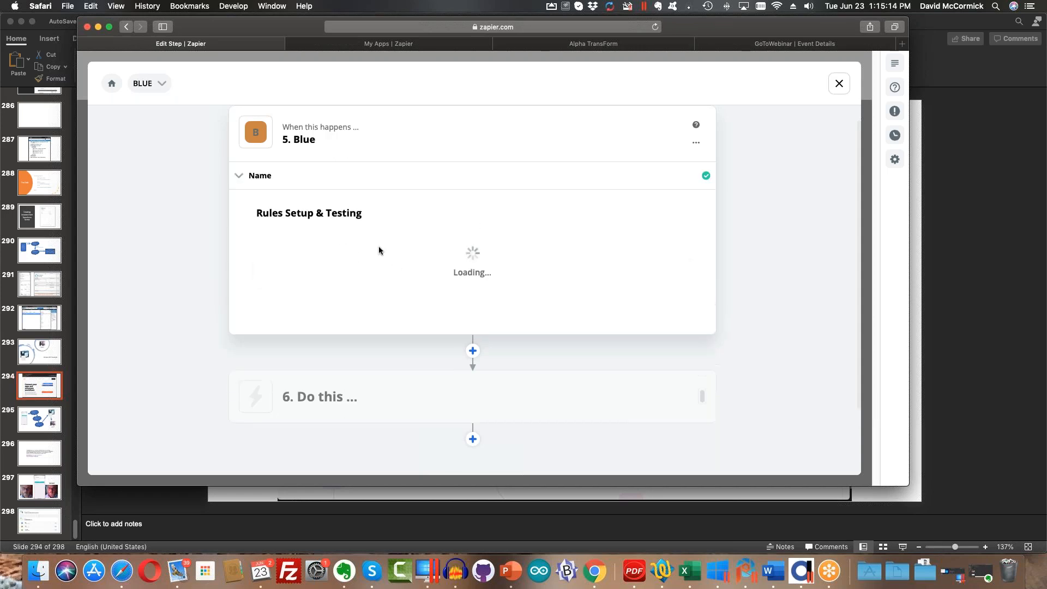
Set the Blue path to continue only if the form's Color field (Text) Contains blue, and test the rule.
{"action": "left_click", "coordinate": [378, 254]}
{"action": "left_click", "coordinate": [306, 419]}
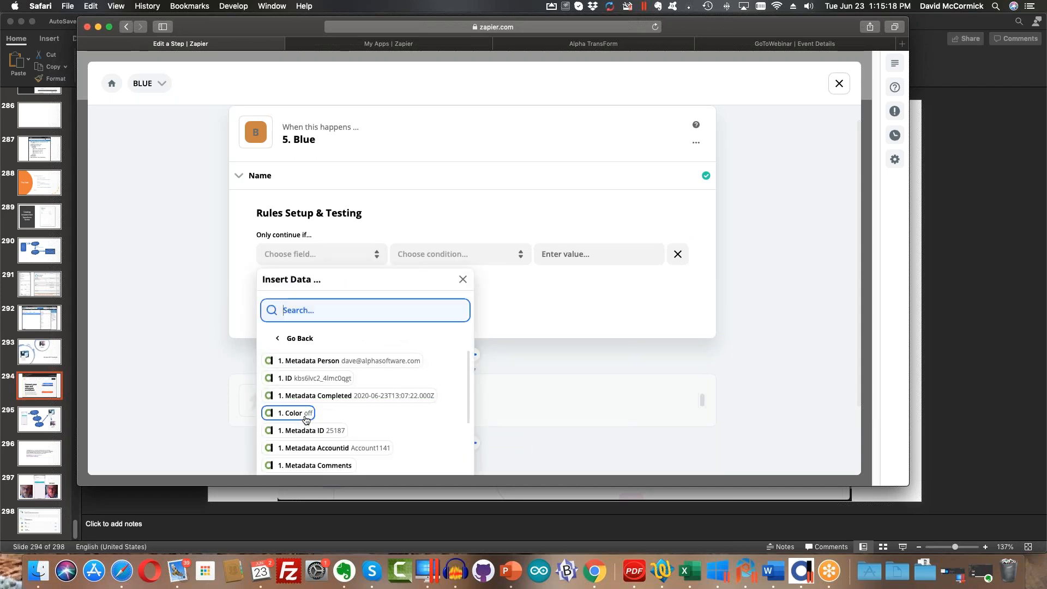
{"action": "left_click", "coordinate": [301, 413]}
{"action": "left_click", "coordinate": [455, 261]}
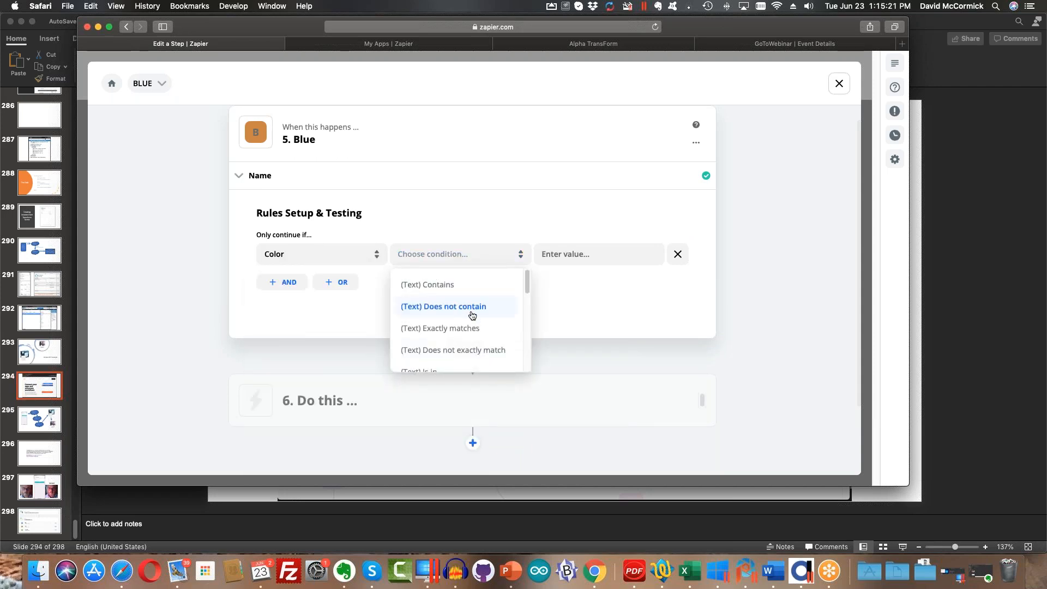
{"action": "left_click", "coordinate": [470, 284]}
{"action": "left_click", "coordinate": [587, 258]}
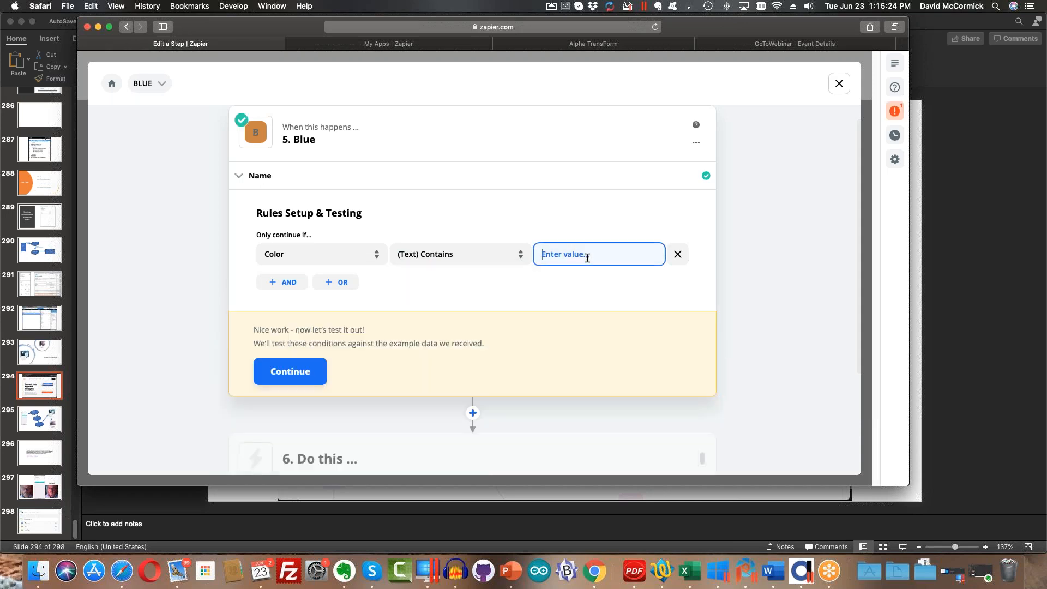
{"action": "type", "text": "Bk"}
{"action": "key", "text": "BackSpace"}
{"action": "key", "text": "BackSpace"}
{"action": "type", "text": "blue"}
{"action": "left_click", "coordinate": [290, 371]}
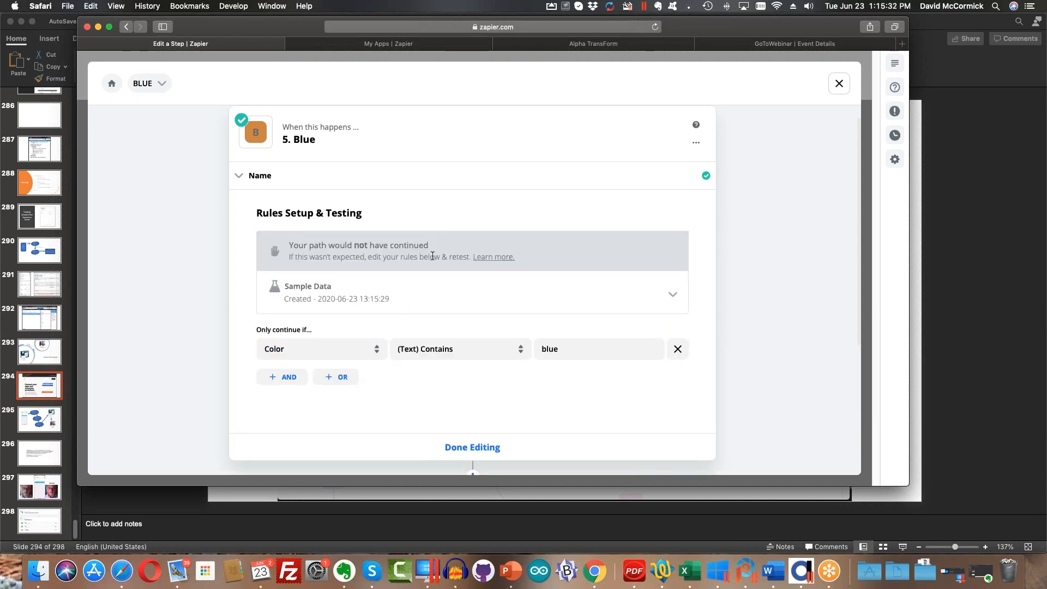
Set up the Blue path's action as Set Scene in Philips Hue and continue to the account choice.
{"action": "scroll", "coordinate": [423, 390], "scroll_direction": "down", "scroll_amount": 1}
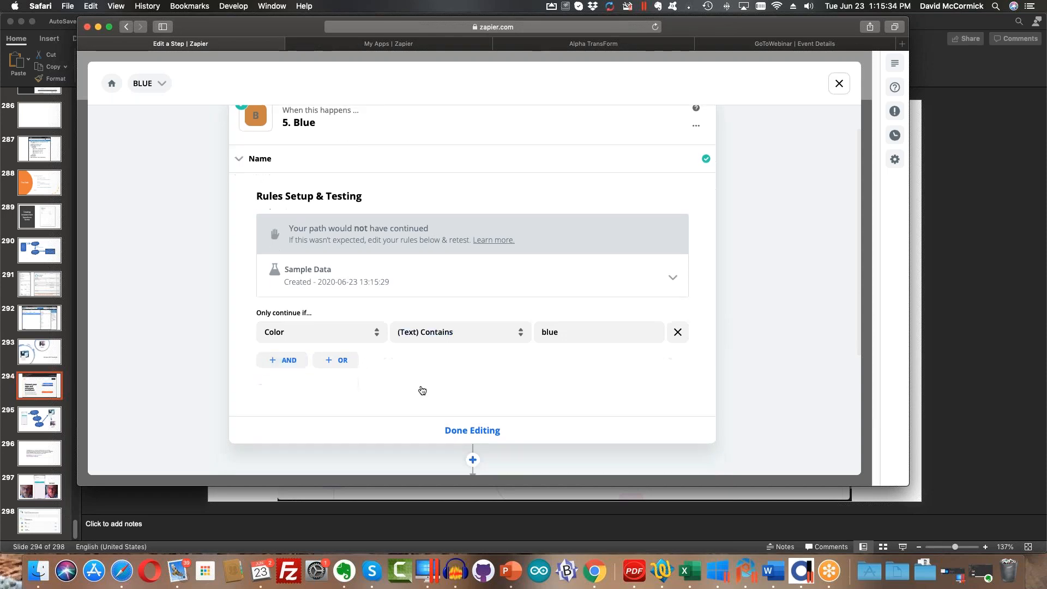
{"action": "scroll", "coordinate": [423, 390], "scroll_direction": "down", "scroll_amount": 5}
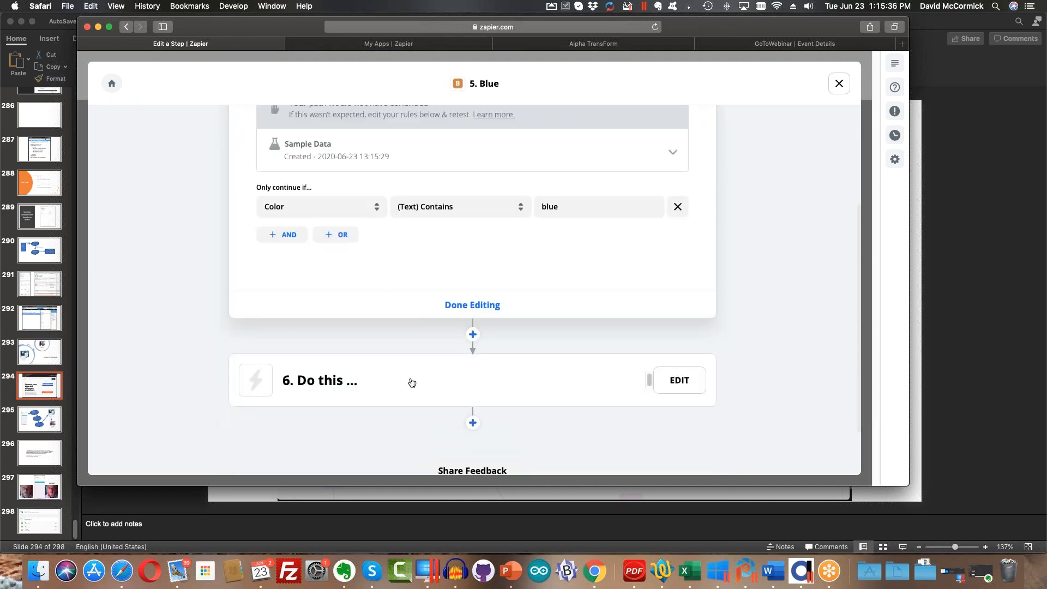
{"action": "left_click", "coordinate": [395, 385]}
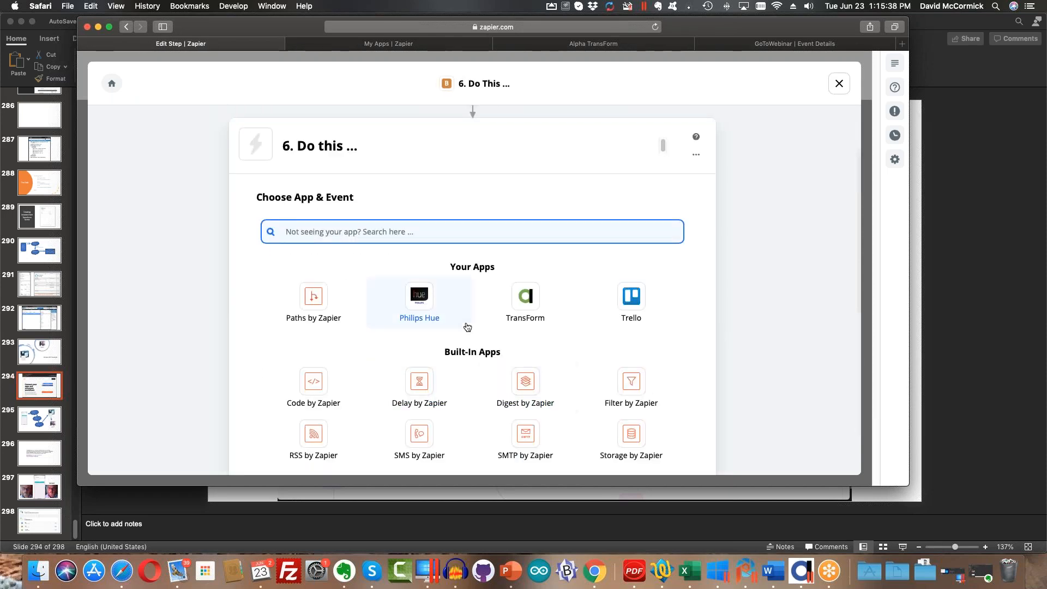
{"action": "left_click", "coordinate": [412, 297]}
{"action": "left_click", "coordinate": [424, 275]}
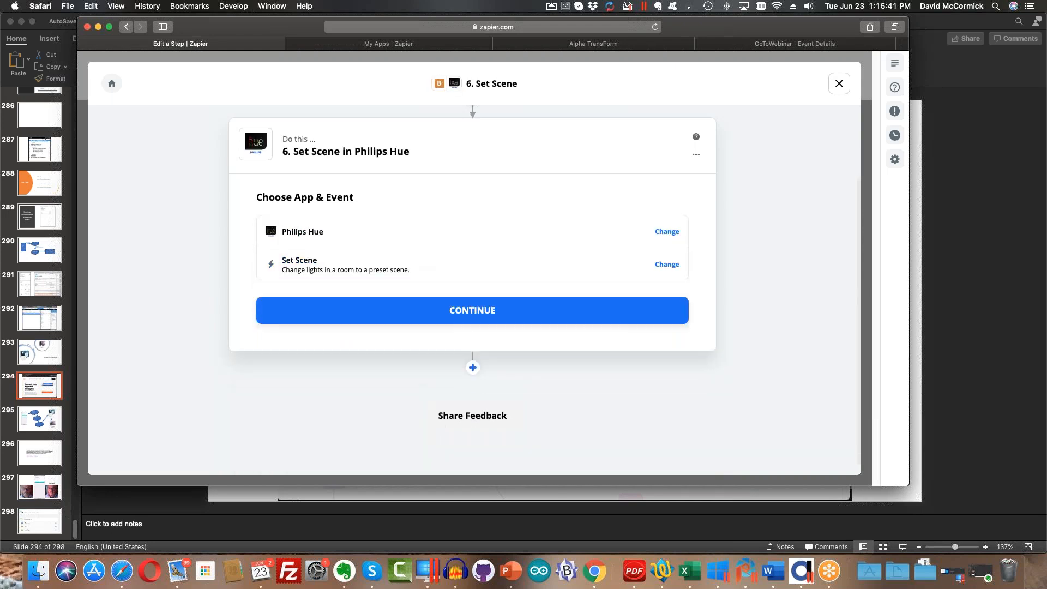
{"action": "left_click", "coordinate": [462, 312]}
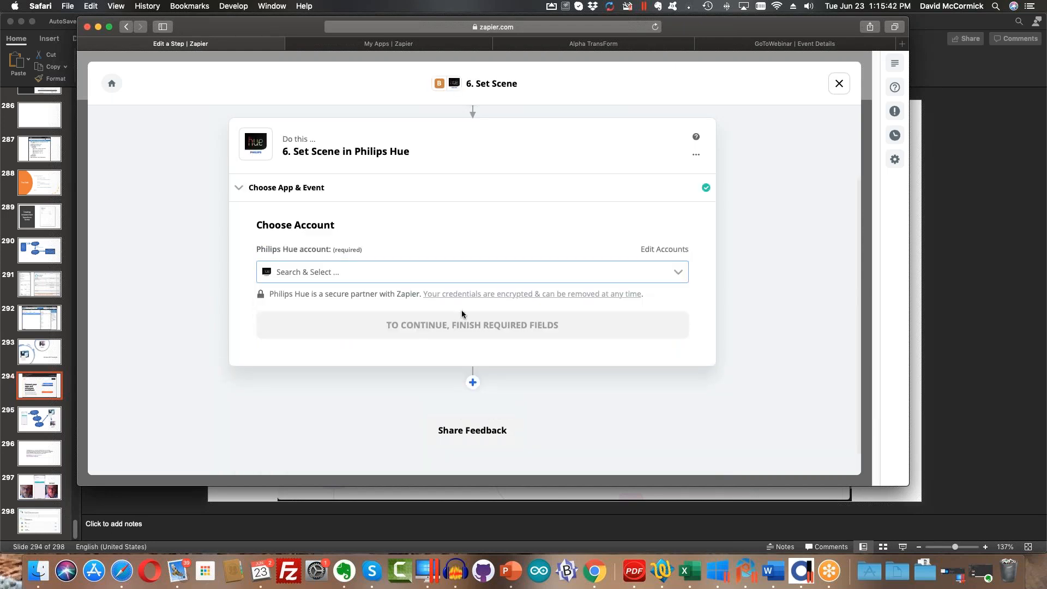
Choose the Philips Hue account marked #2 for the Blue path's action and continue to the scene customization.
{"action": "left_click", "coordinate": [642, 271]}
{"action": "left_click", "coordinate": [541, 340]}
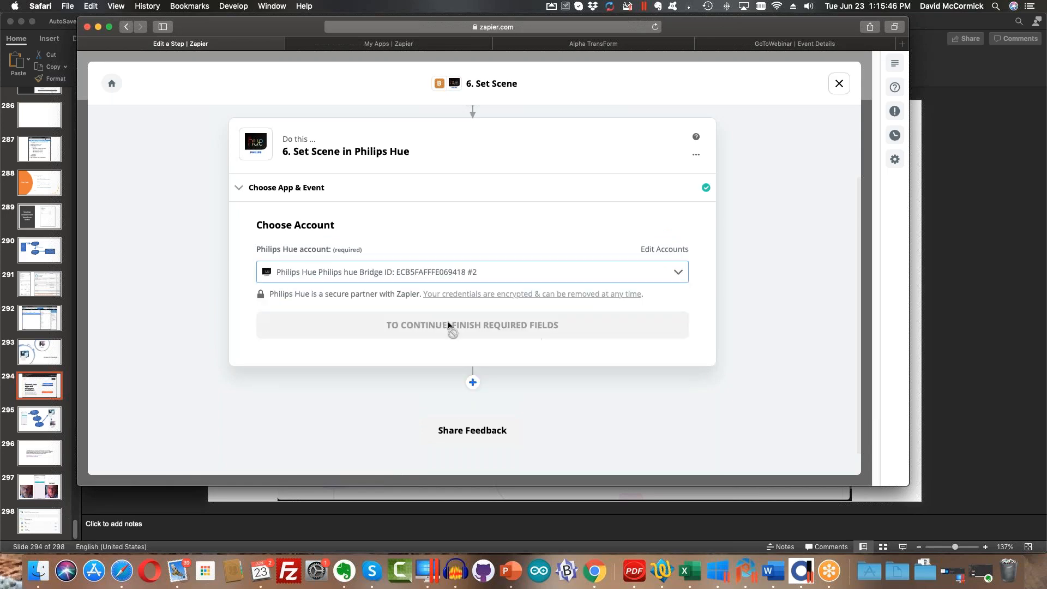
{"action": "left_click", "coordinate": [457, 326]}
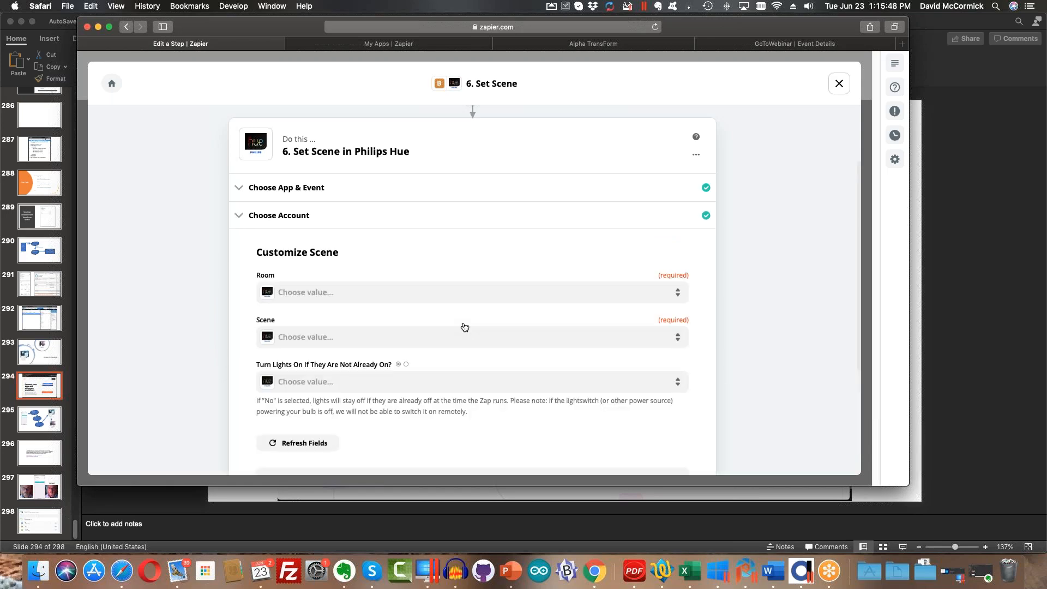
Set the Blue path action's room to Alert Lamp (1 Lights) and its scene to All clear.
{"action": "left_click", "coordinate": [470, 298]}
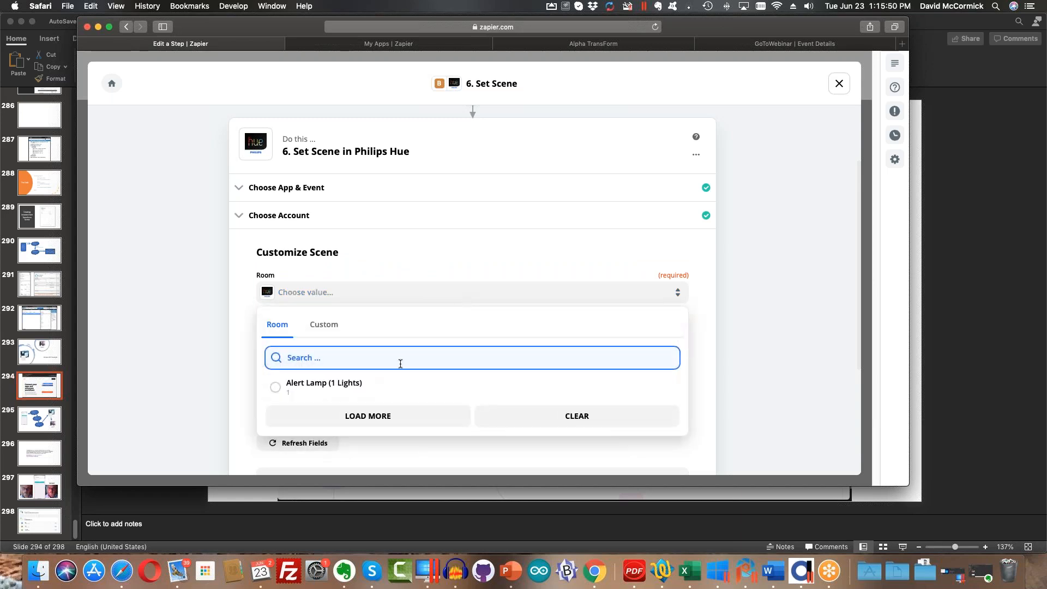
{"action": "left_click", "coordinate": [349, 390]}
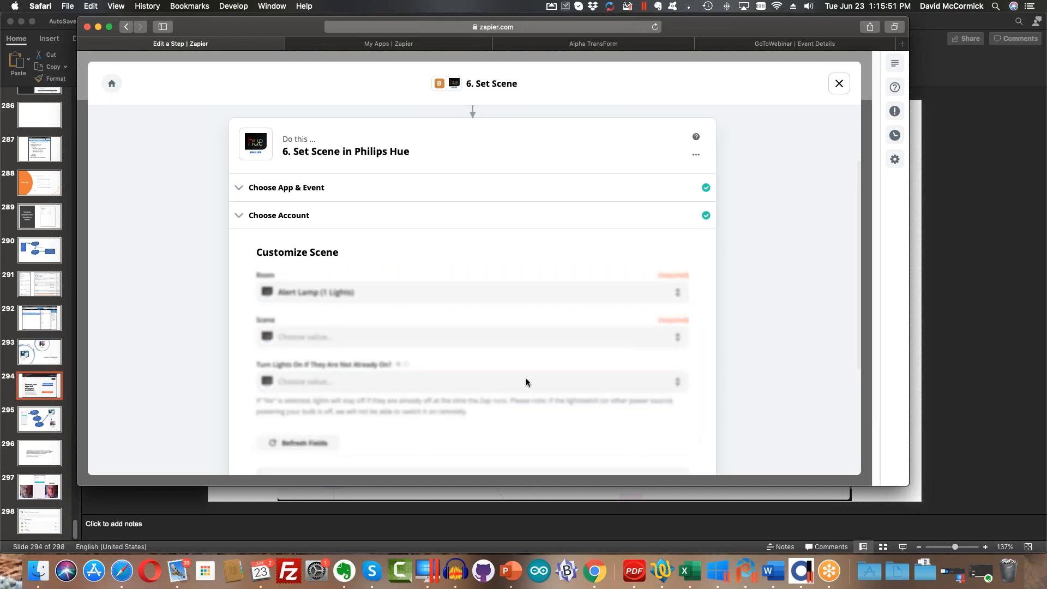
{"action": "left_click", "coordinate": [399, 335]}
{"action": "scroll", "coordinate": [425, 385], "scroll_direction": "down", "scroll_amount": 8}
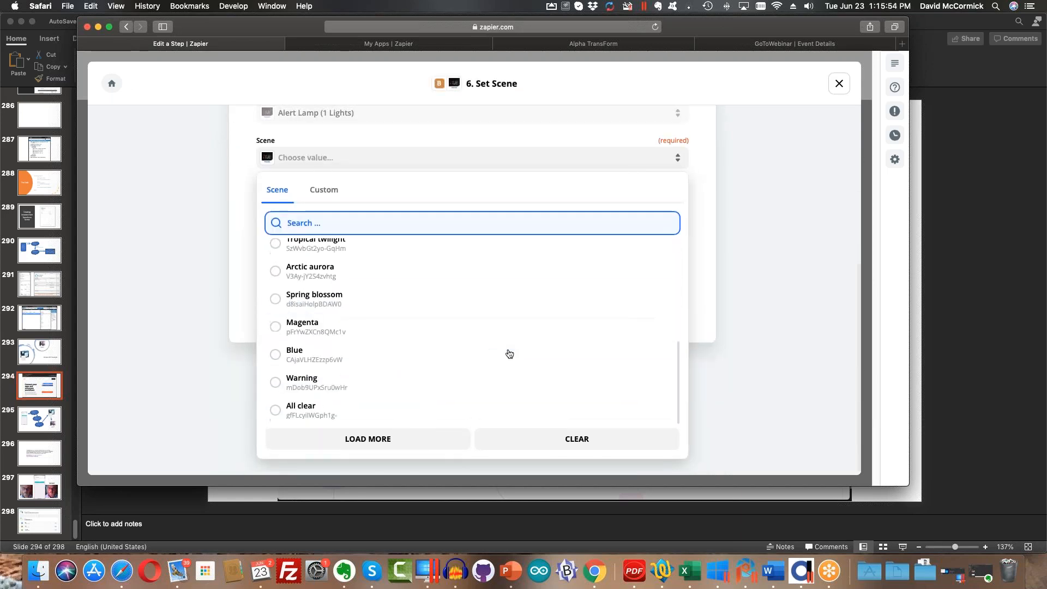
{"action": "left_click", "coordinate": [320, 407]}
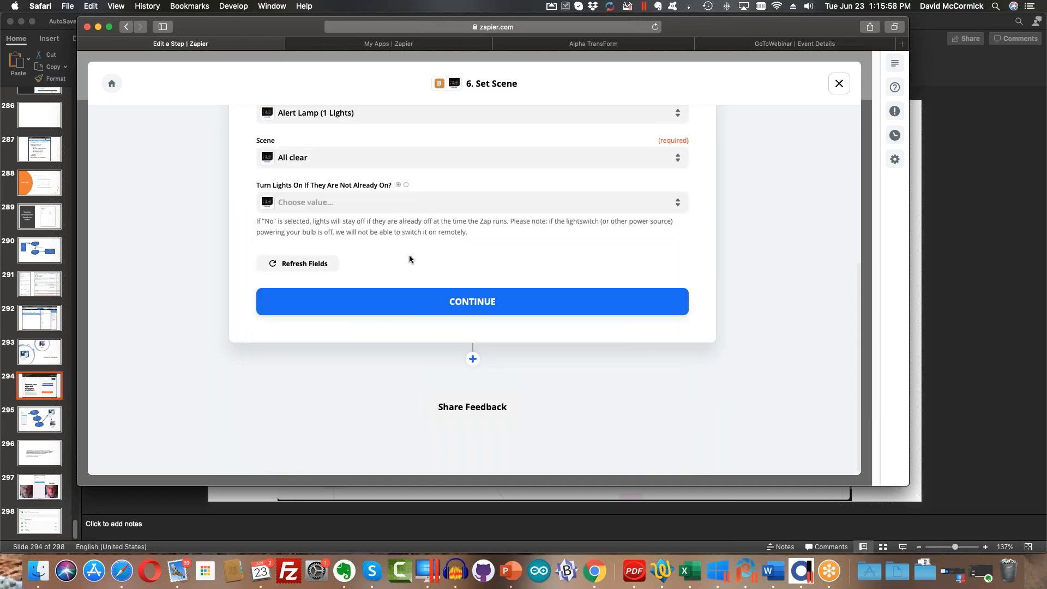
Set the Blue action to turn lights on if they are not already on (True), and send its test scene to Philips Hue.
{"action": "scroll", "coordinate": [409, 259], "scroll_direction": "up", "scroll_amount": 2}
{"action": "left_click", "coordinate": [310, 289]}
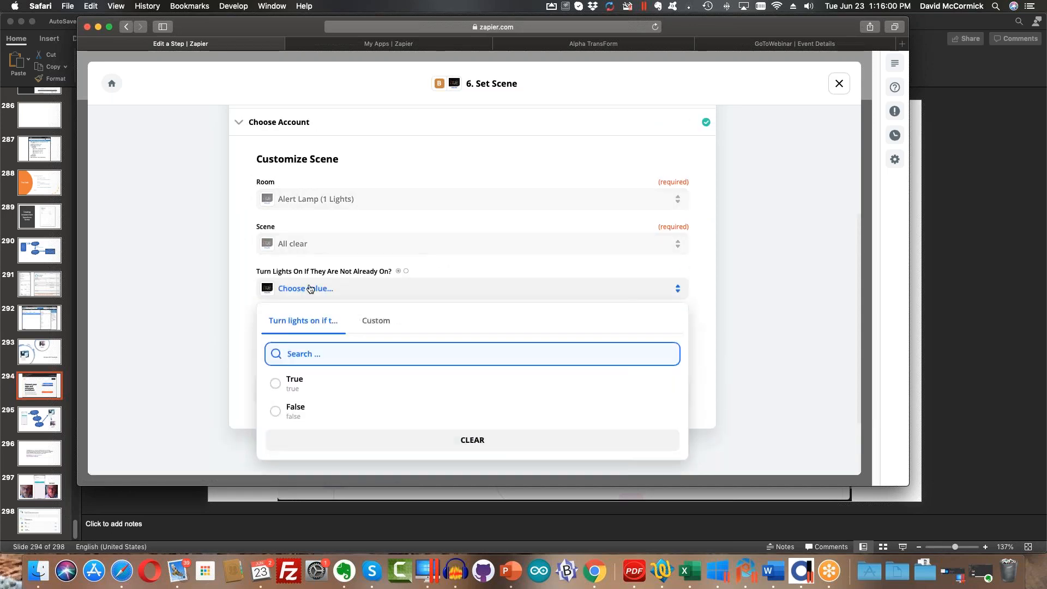
{"action": "left_click", "coordinate": [327, 384]}
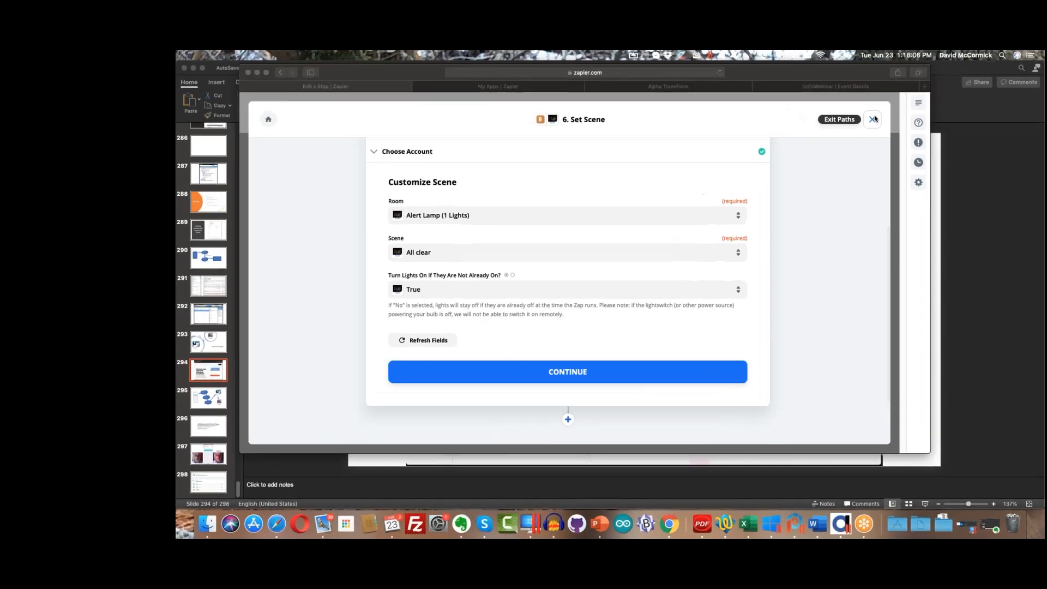
{"action": "left_click", "coordinate": [566, 373]}
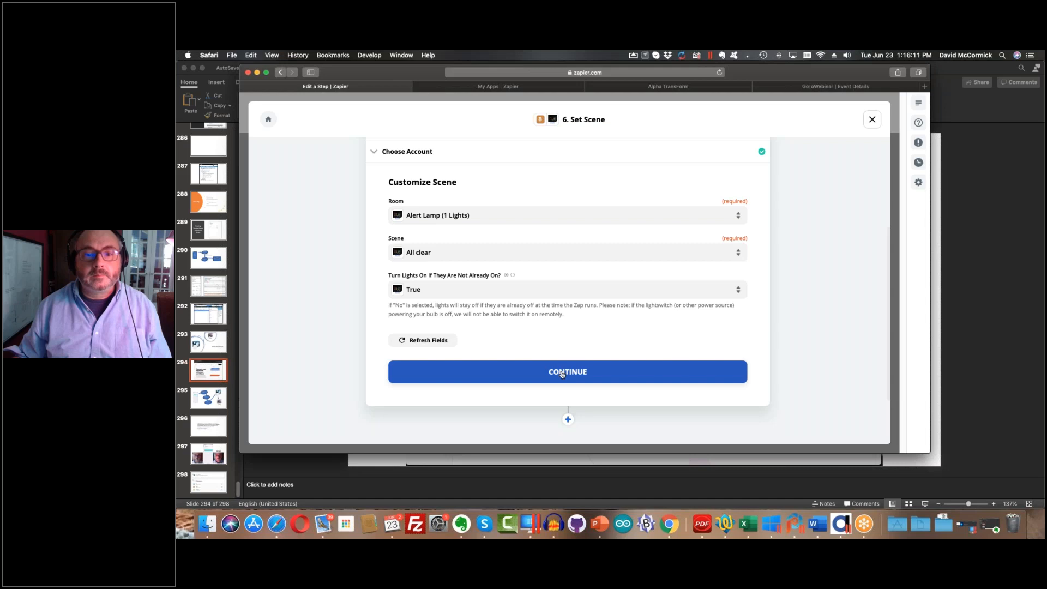
{"action": "left_click", "coordinate": [561, 373]}
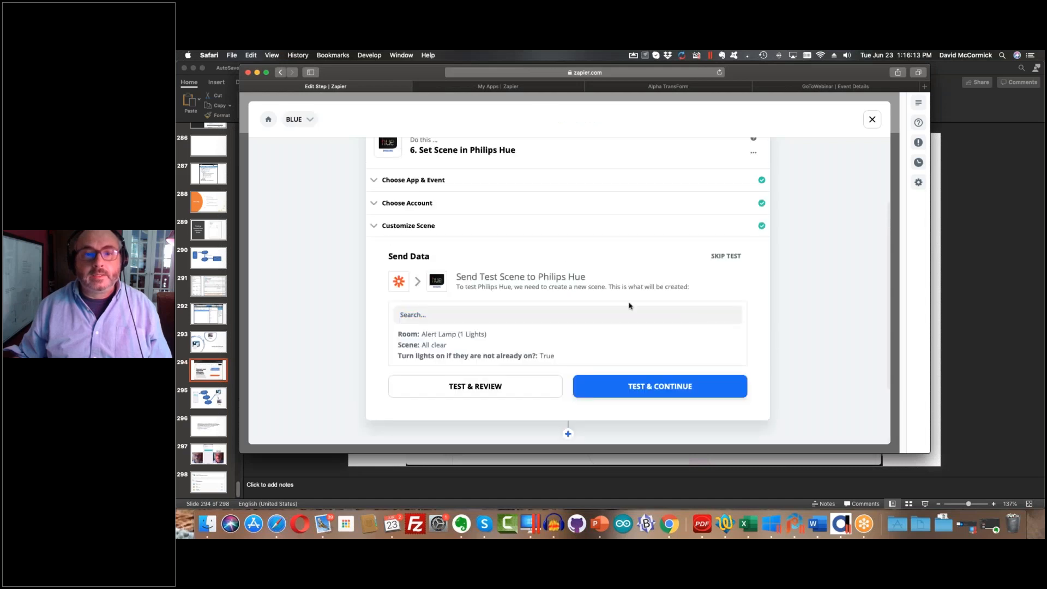
{"action": "scroll", "coordinate": [630, 306], "scroll_direction": "down", "scroll_amount": 1}
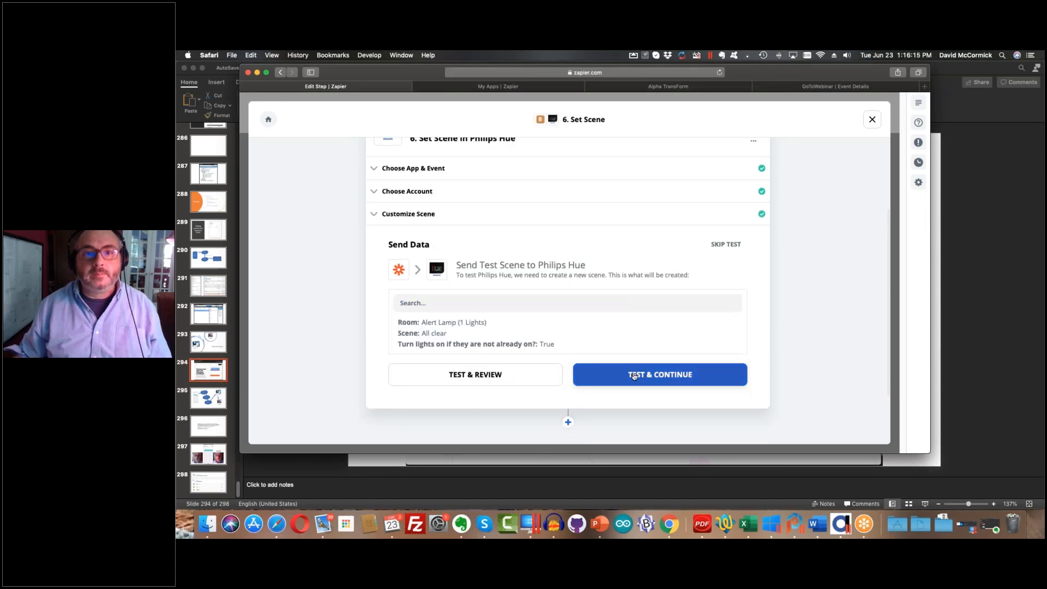
{"action": "left_click", "coordinate": [634, 376]}
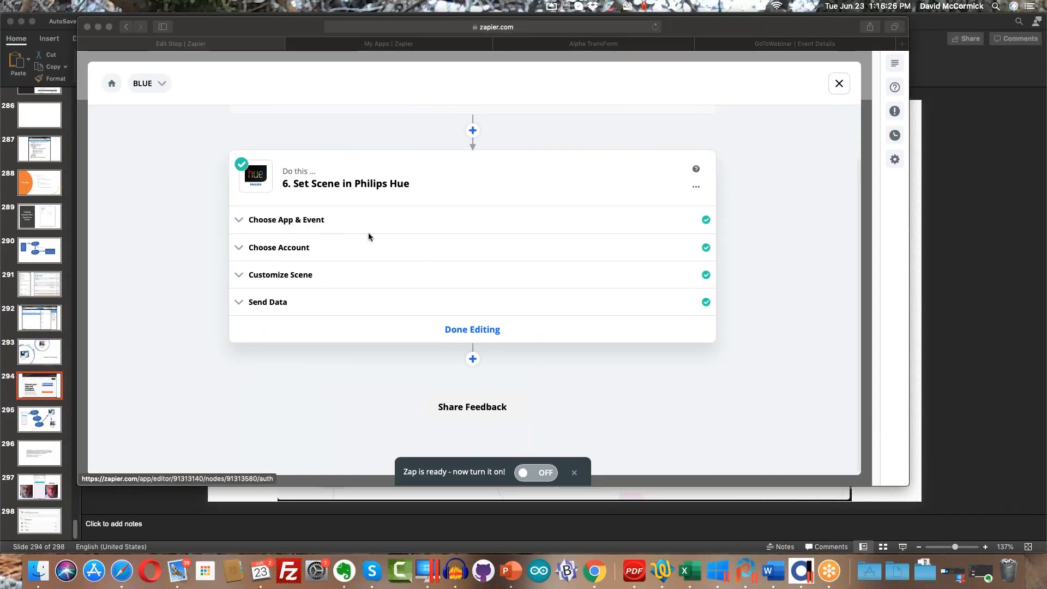
Exit the Blue path's editor and return to the zap overview.
{"action": "scroll", "coordinate": [351, 231], "scroll_direction": "up", "scroll_amount": 2}
{"action": "scroll", "coordinate": [401, 284], "scroll_direction": "down", "scroll_amount": 2}
{"action": "scroll", "coordinate": [411, 316], "scroll_direction": "up", "scroll_amount": 2}
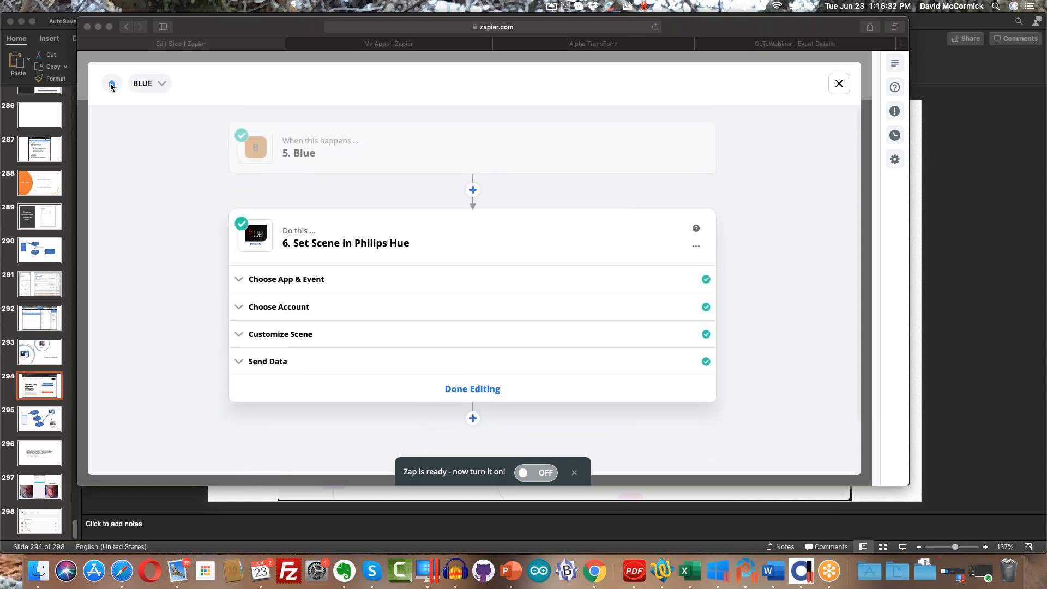
{"action": "left_click", "coordinate": [112, 85]}
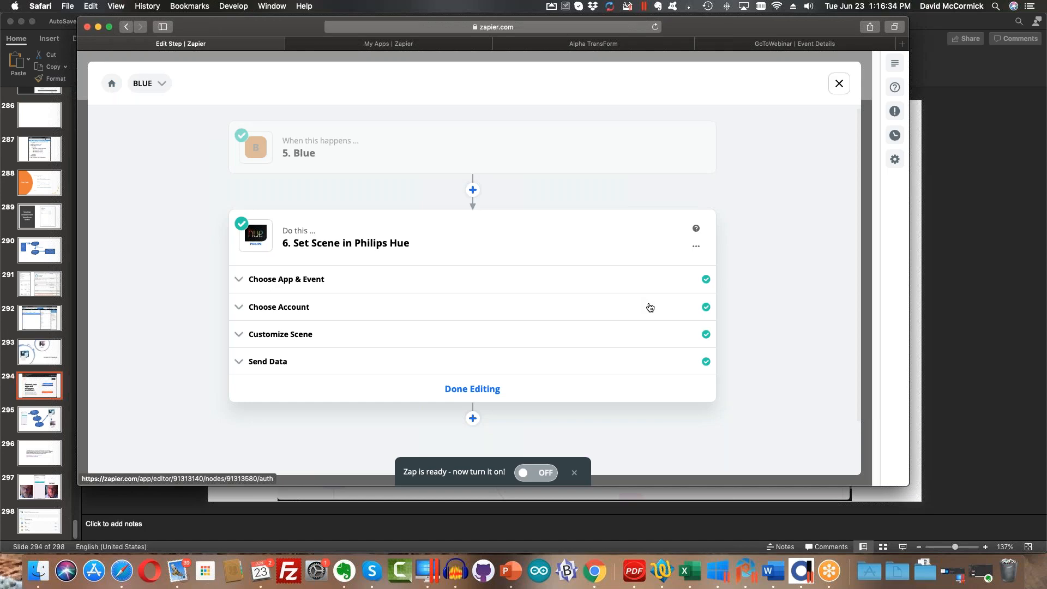
{"action": "left_click", "coordinate": [927, 26]}
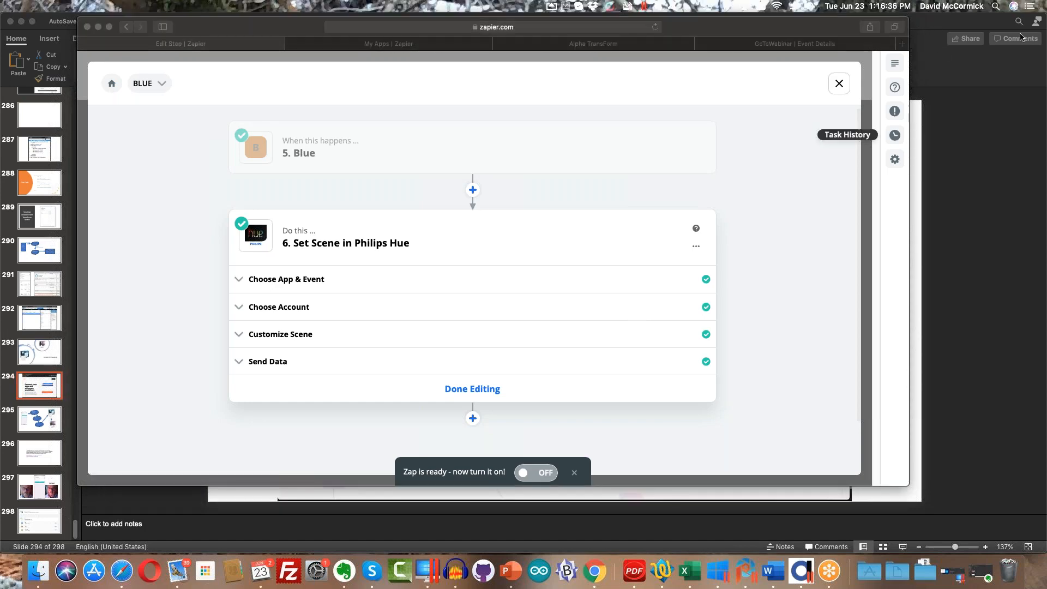
{"action": "left_click", "coordinate": [839, 85]}
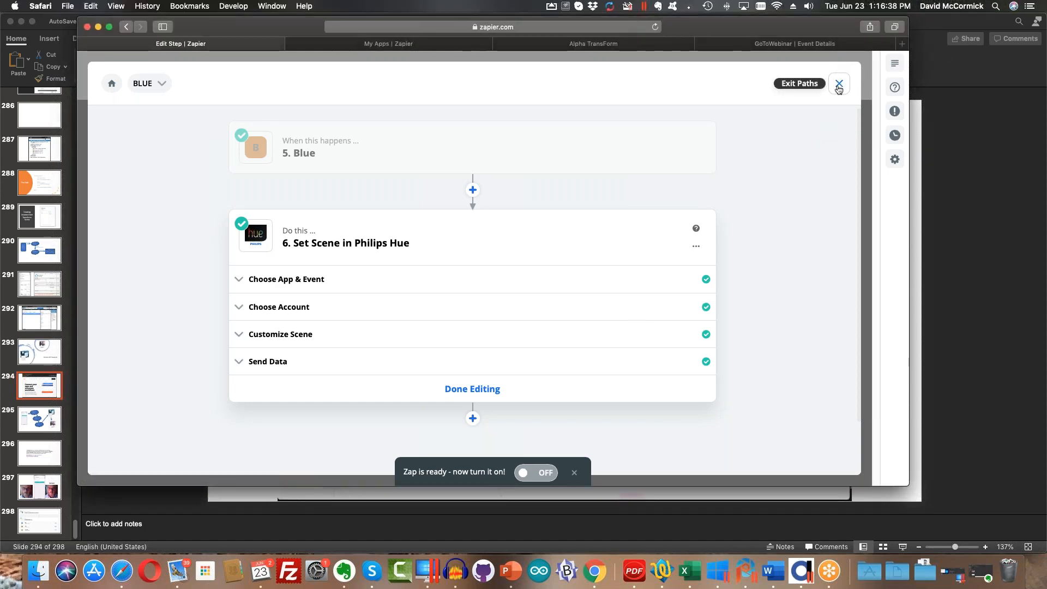
{"action": "left_click", "coordinate": [839, 85]}
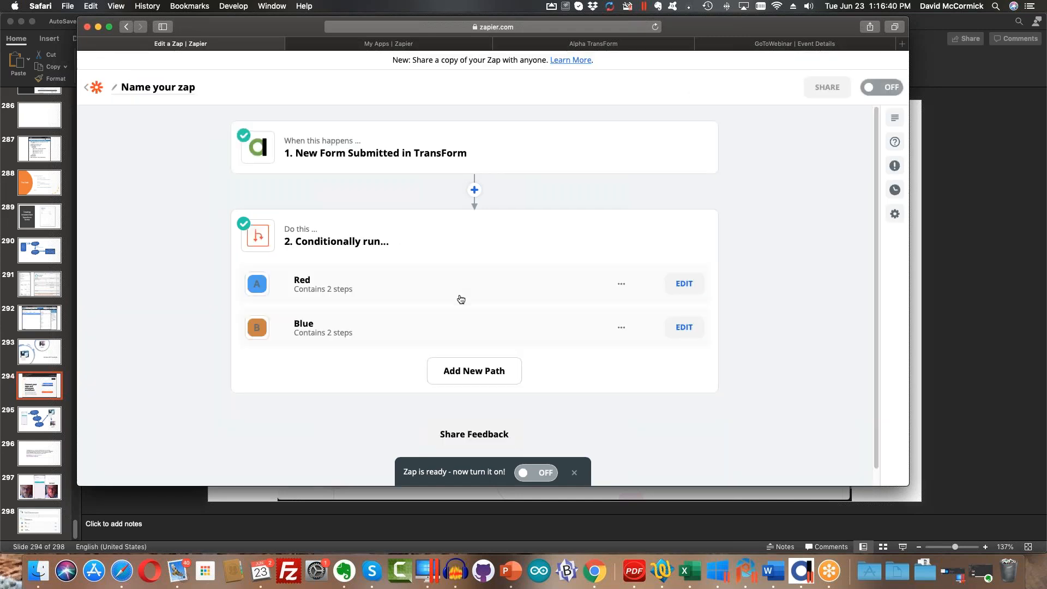
Add a third path to the zap, name it Off, and continue to its rules setup.
{"action": "left_click", "coordinate": [488, 374]}
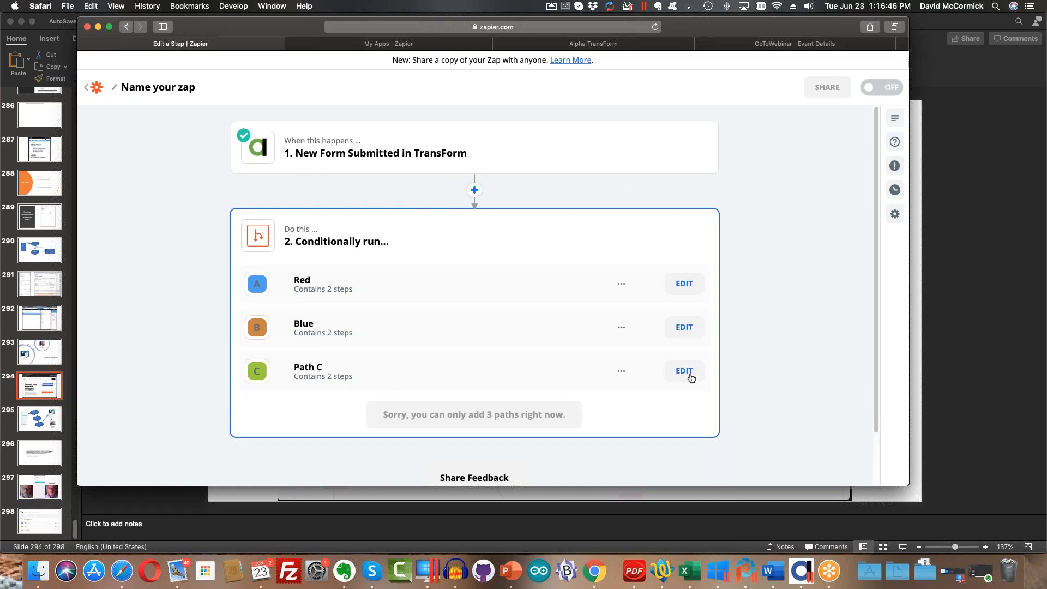
{"action": "left_click", "coordinate": [683, 373]}
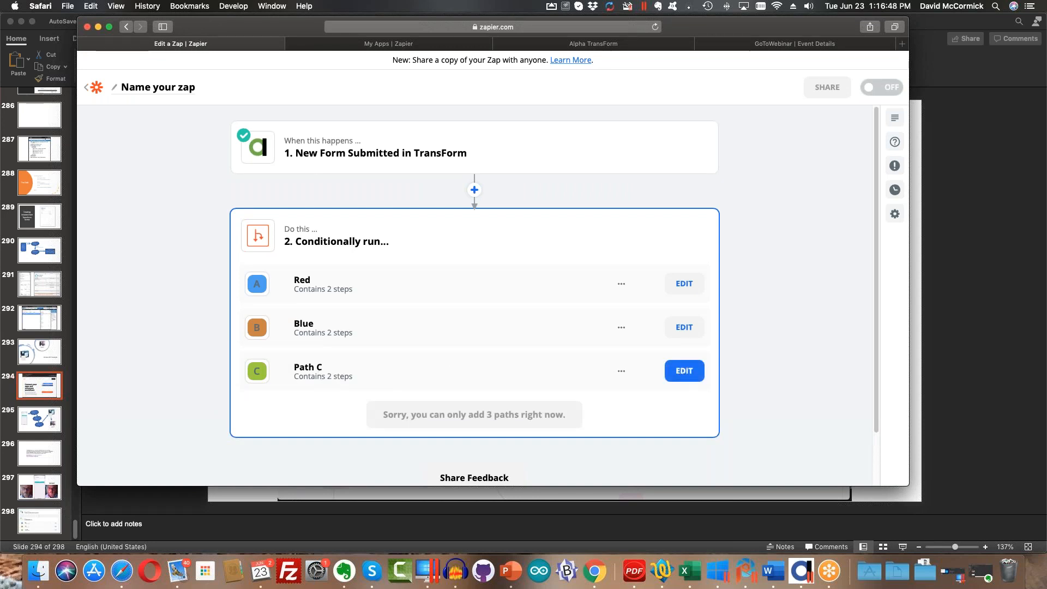
{"action": "left_click_drag", "start_coordinate": [311, 224], "coordinate": [234, 226]}
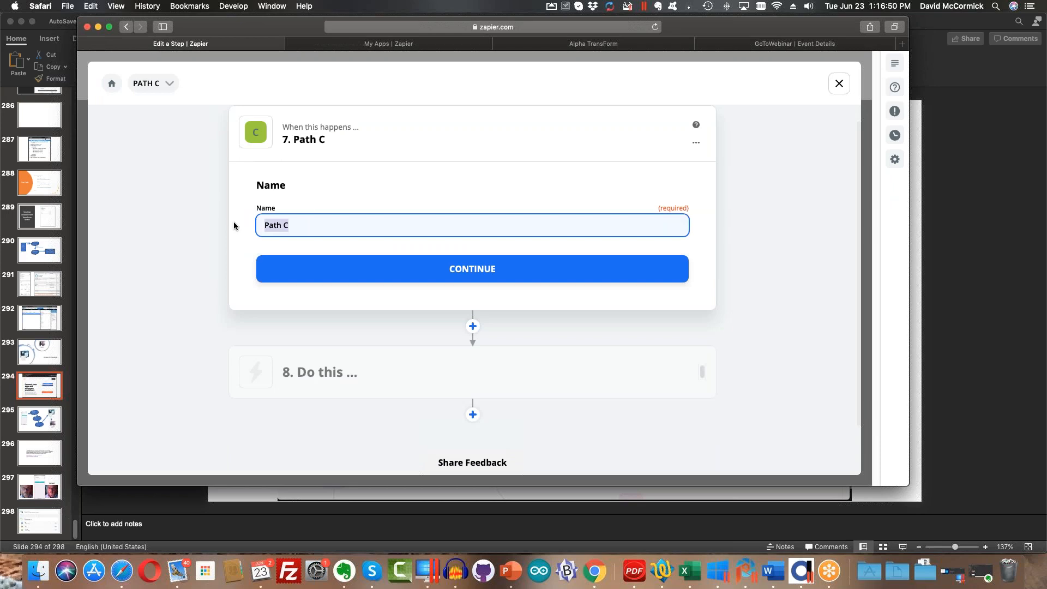
{"action": "type", "text": "Off"}
{"action": "left_click", "coordinate": [332, 272]}
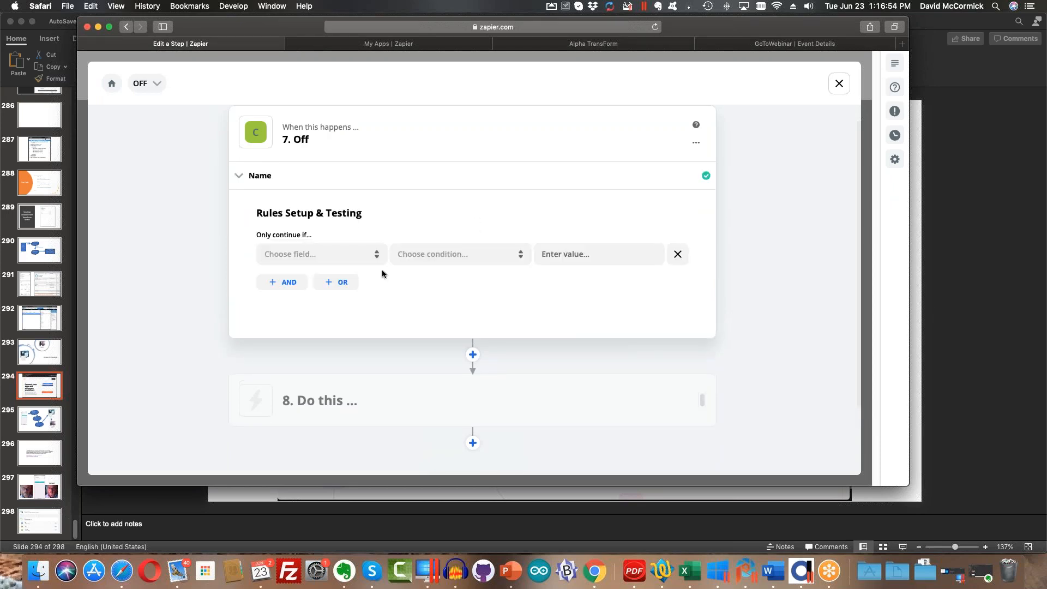
Set the Off path's rule to continue only if Color (Text) Contains off, and test the rule.
{"action": "left_click", "coordinate": [364, 264]}
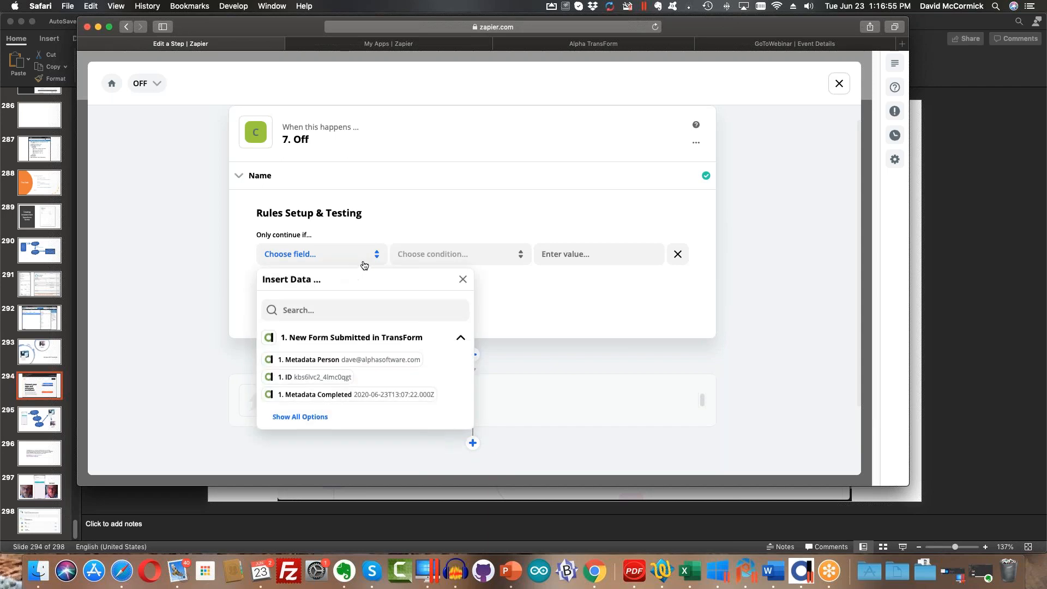
{"action": "left_click", "coordinate": [315, 417]}
{"action": "left_click", "coordinate": [311, 345]}
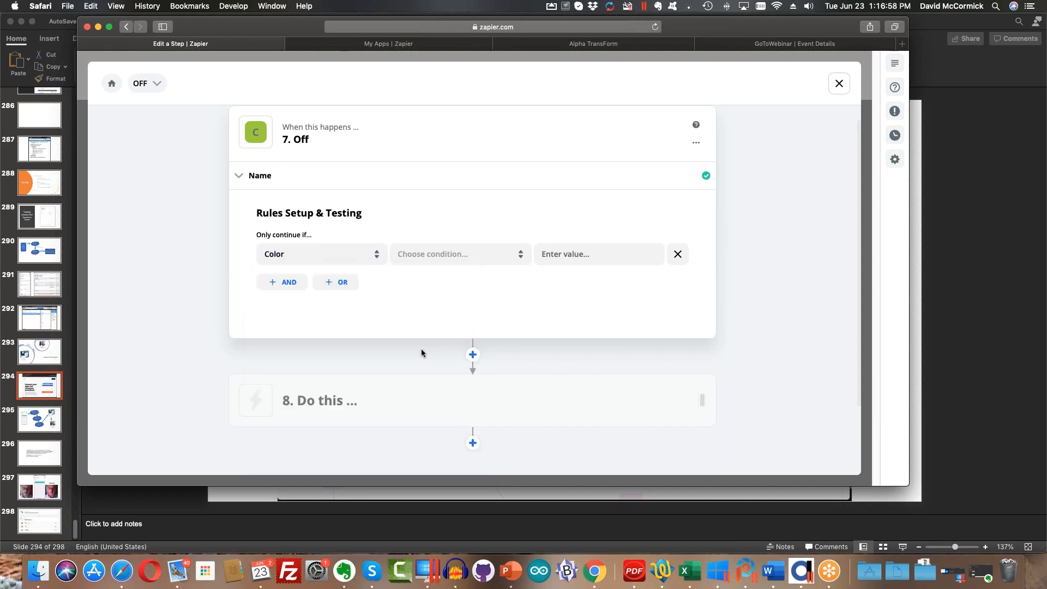
{"action": "left_click", "coordinate": [481, 257]}
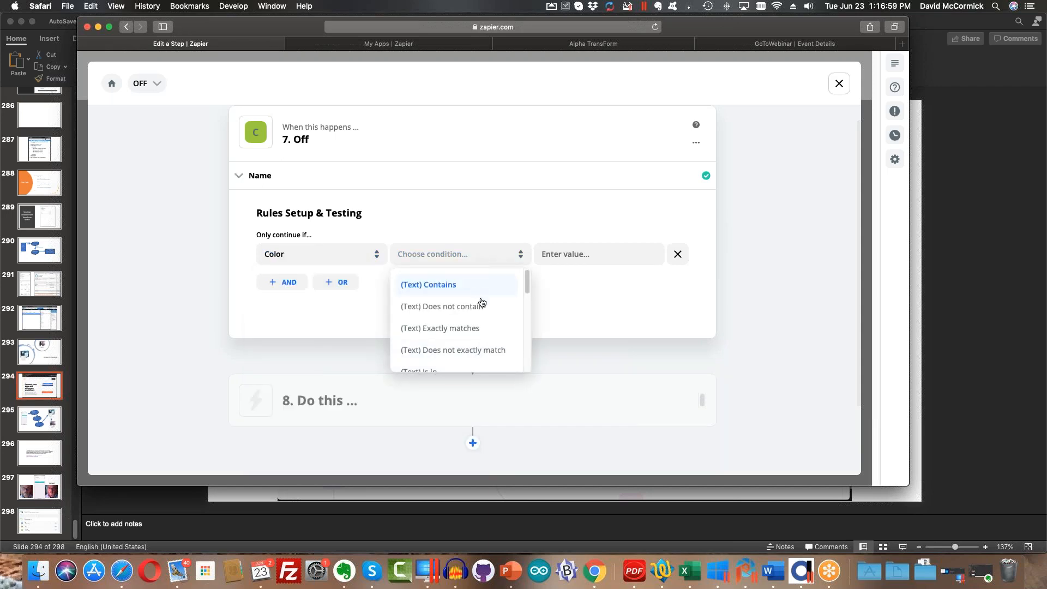
{"action": "left_click", "coordinate": [478, 290]}
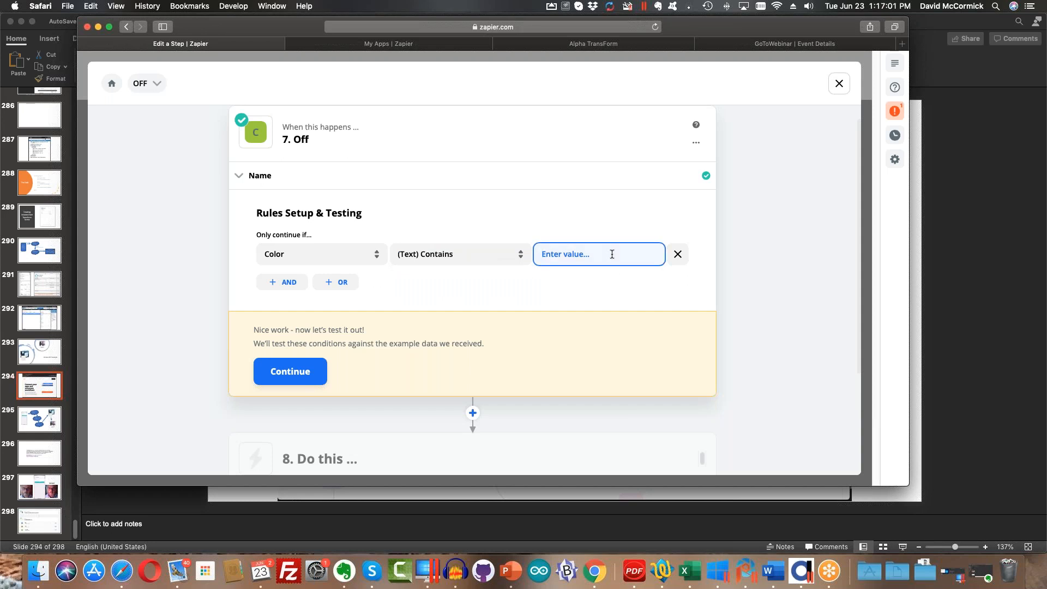
{"action": "type", "text": "O"}
{"action": "key", "text": "BackSpace"}
{"action": "key", "text": "BackSpace"}
{"action": "key", "text": "BackSpace"}
{"action": "type", "text": "off"}
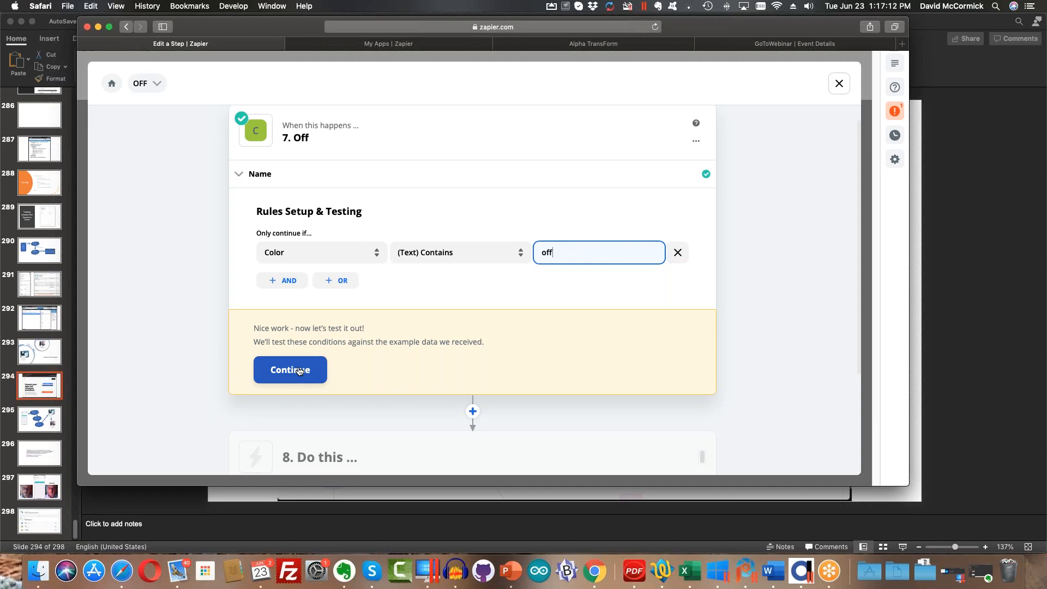
{"action": "left_click", "coordinate": [299, 371]}
Make the Off path's action Philips Hue Turn Lights On/Off, using the second Philips Hue account, already used in 2 Zaps.
{"action": "scroll", "coordinate": [420, 327], "scroll_direction": "down", "scroll_amount": 5}
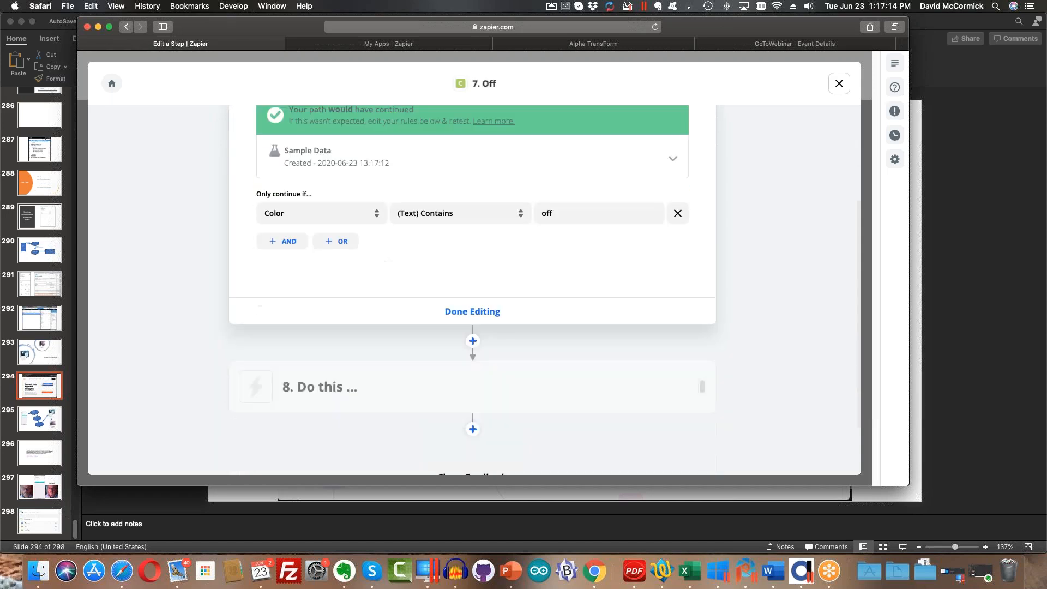
{"action": "scroll", "coordinate": [468, 326], "scroll_direction": "down", "scroll_amount": 3}
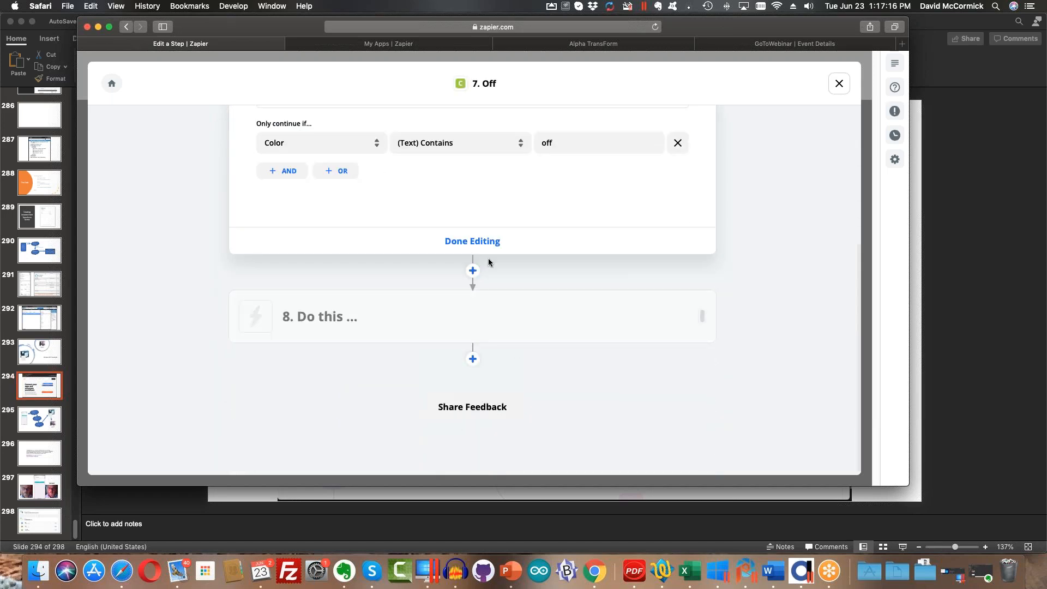
{"action": "left_click", "coordinate": [455, 316]}
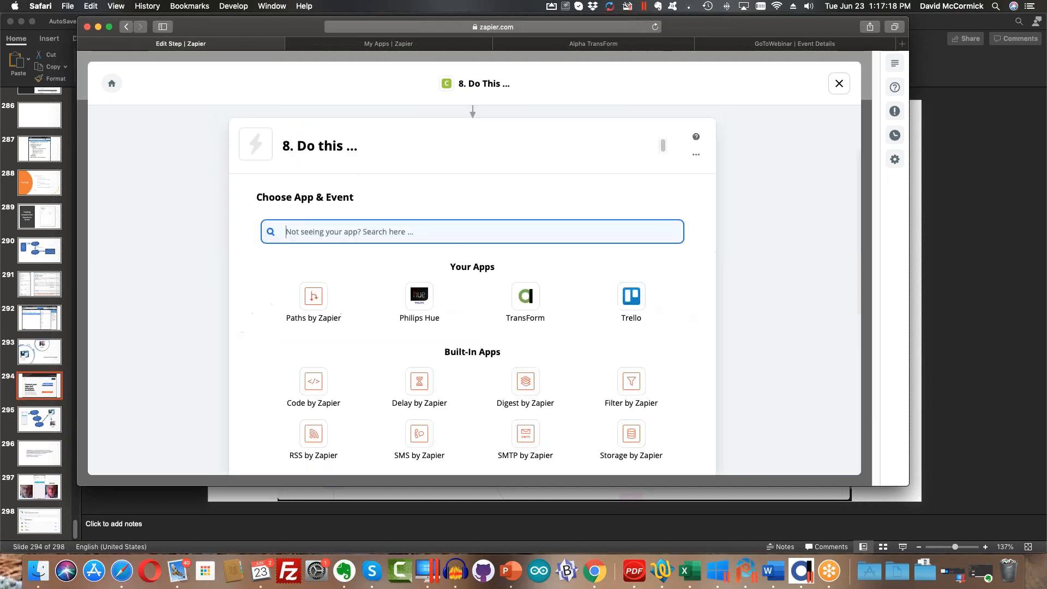
{"action": "left_click", "coordinate": [442, 316]}
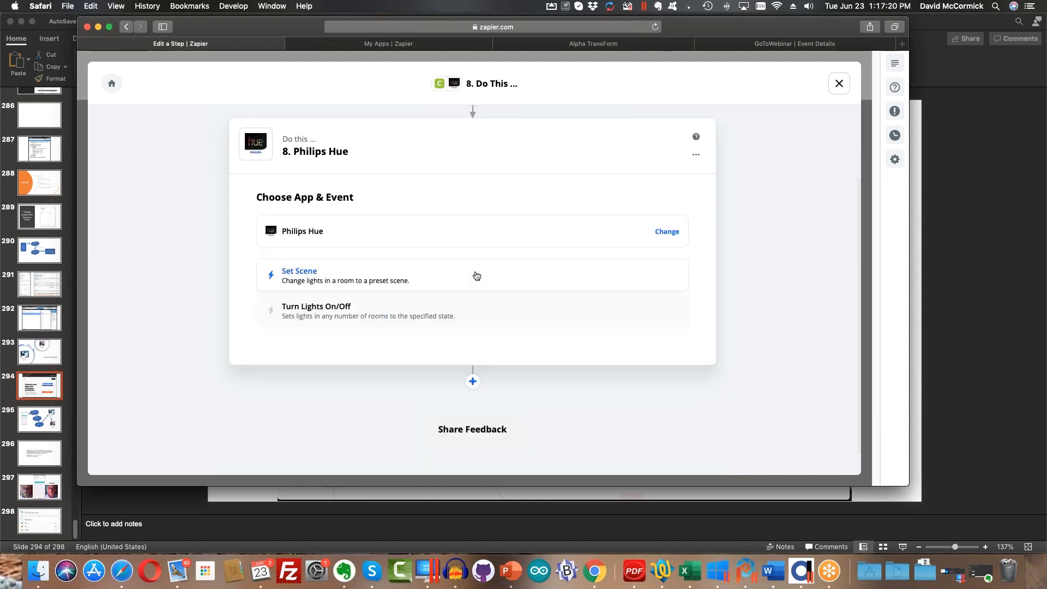
{"action": "left_click", "coordinate": [449, 307]}
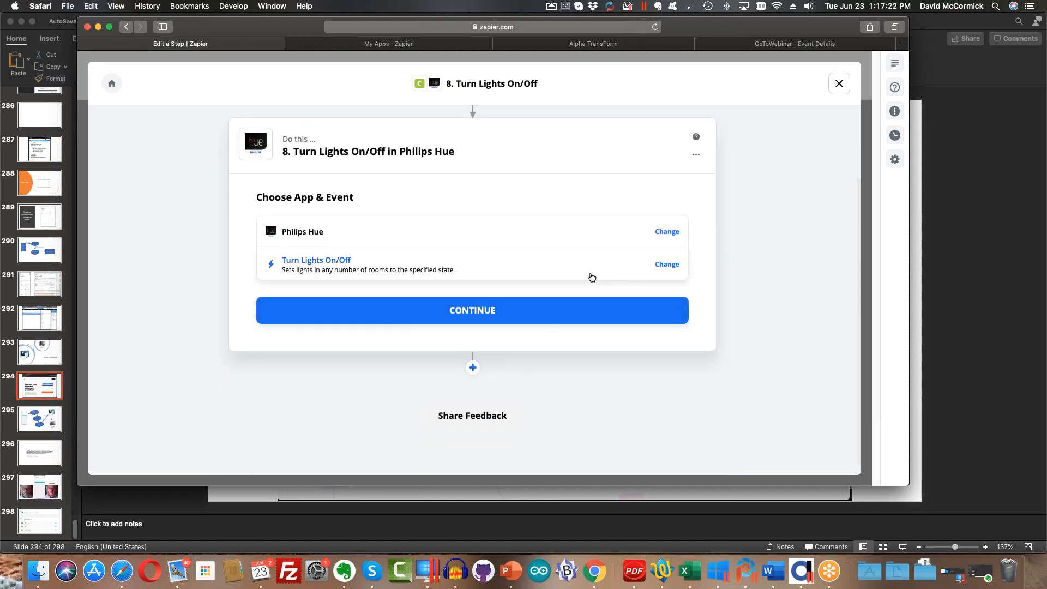
{"action": "left_click", "coordinate": [567, 321]}
{"action": "left_click", "coordinate": [682, 272]}
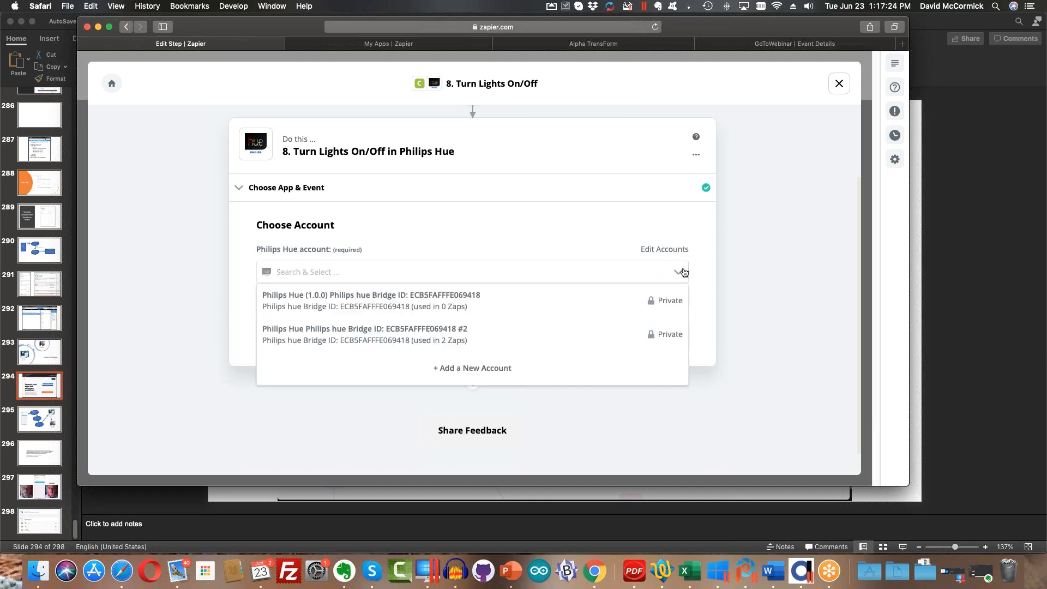
{"action": "left_click", "coordinate": [550, 341]}
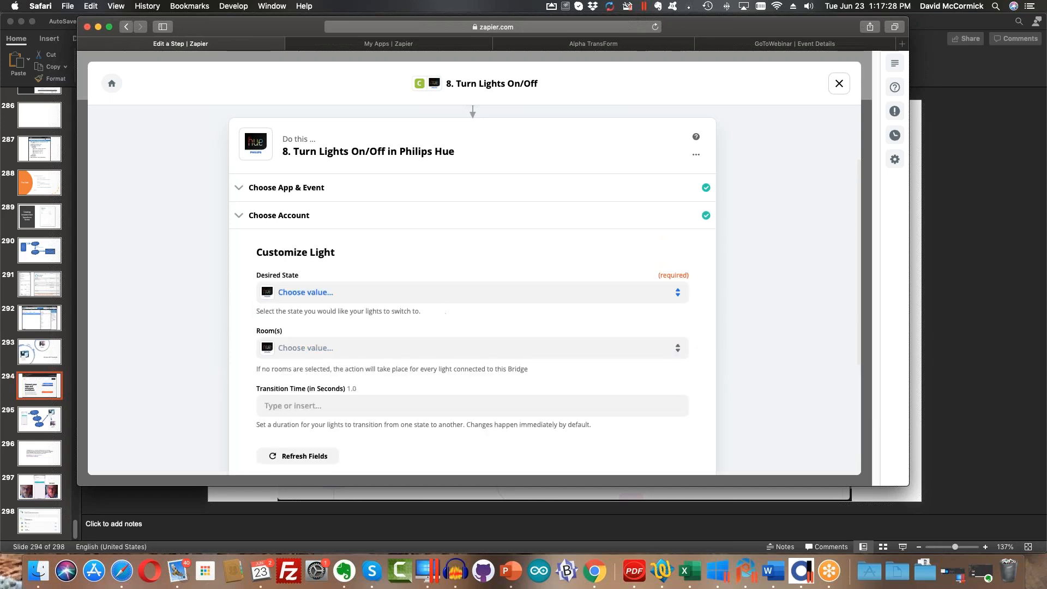
Set the action's desired state to Turn Light(s) Off for room Alert Lamp (1 Lights), and send its test light to Philips Hue.
{"action": "left_click", "coordinate": [436, 292]}
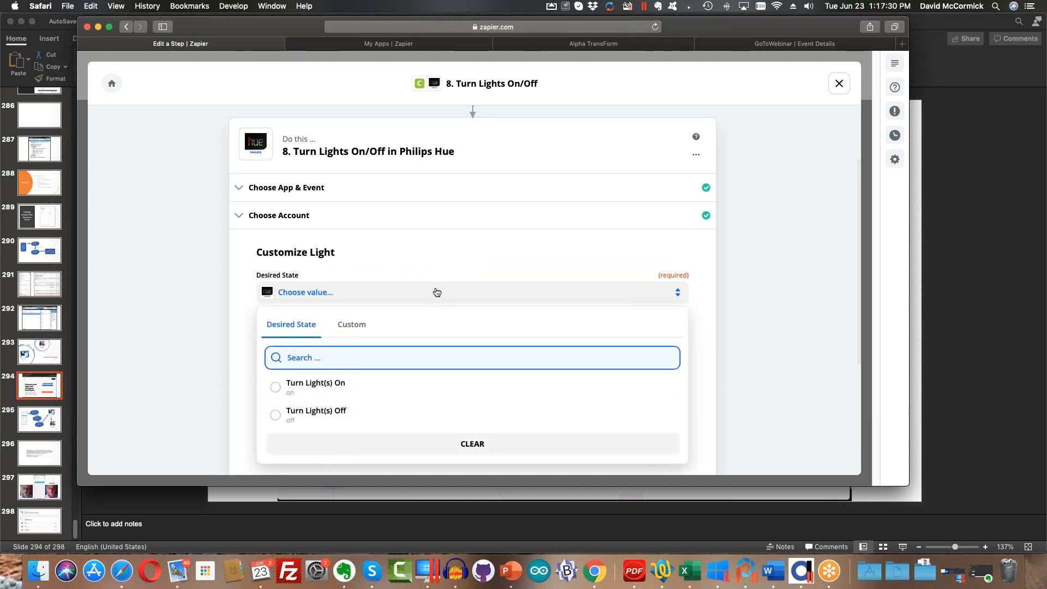
{"action": "left_click", "coordinate": [336, 417]}
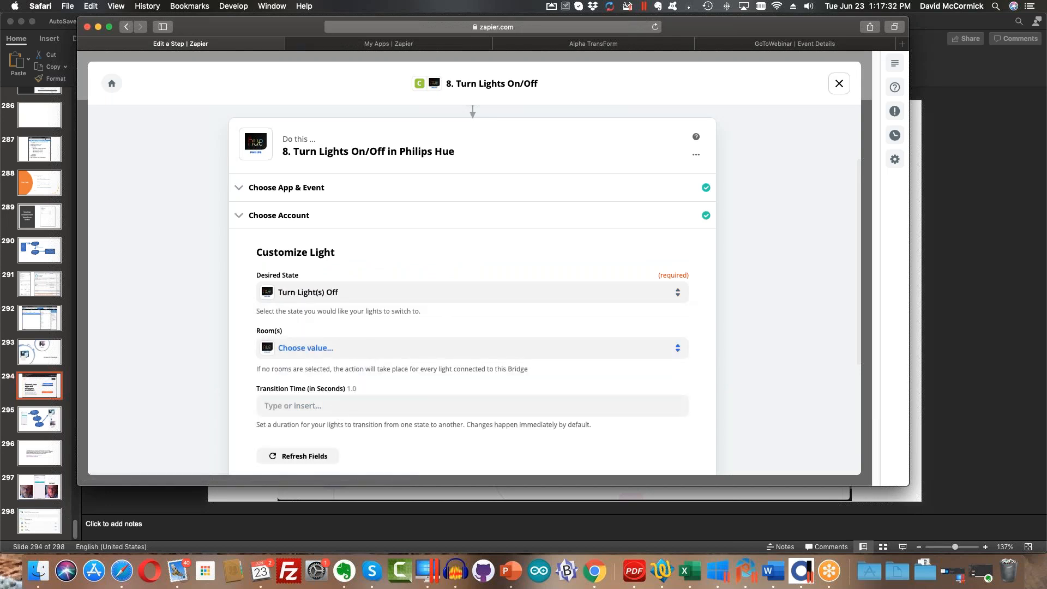
{"action": "left_click", "coordinate": [329, 442]}
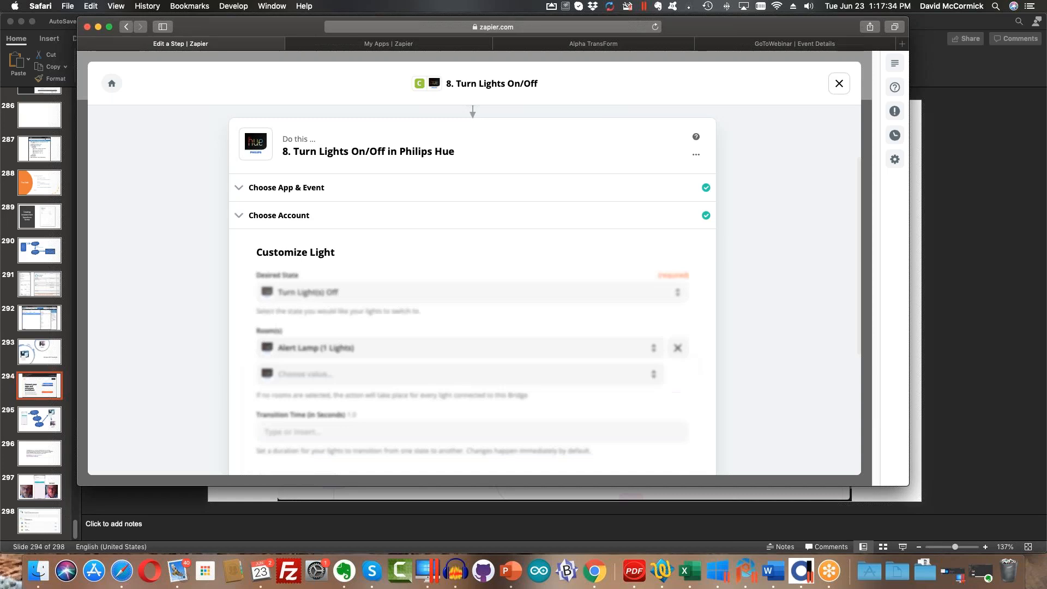
{"action": "scroll", "coordinate": [467, 333], "scroll_direction": "down", "scroll_amount": 5}
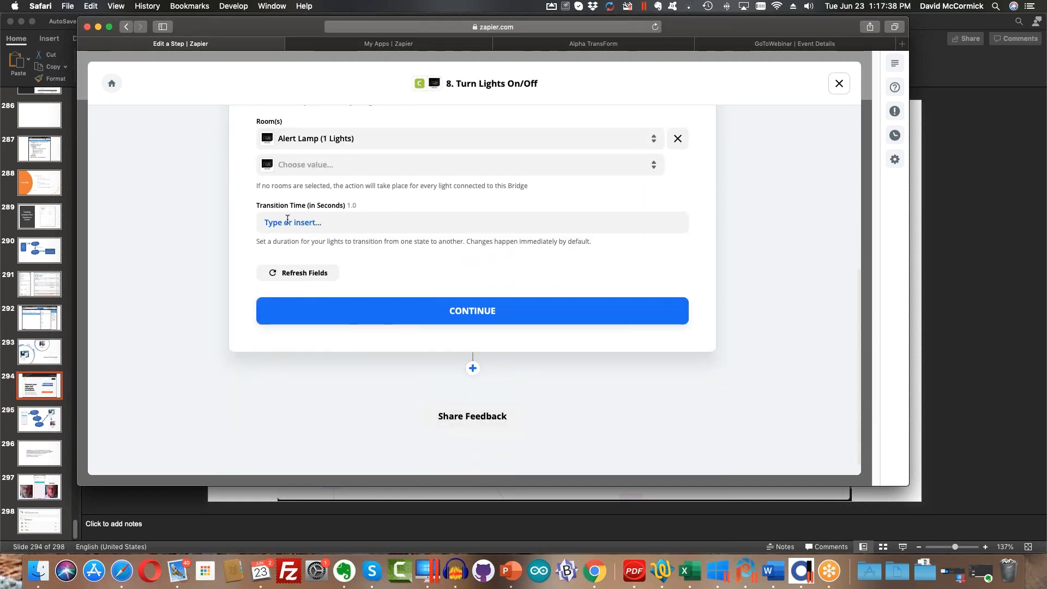
{"action": "left_click", "coordinate": [506, 312]}
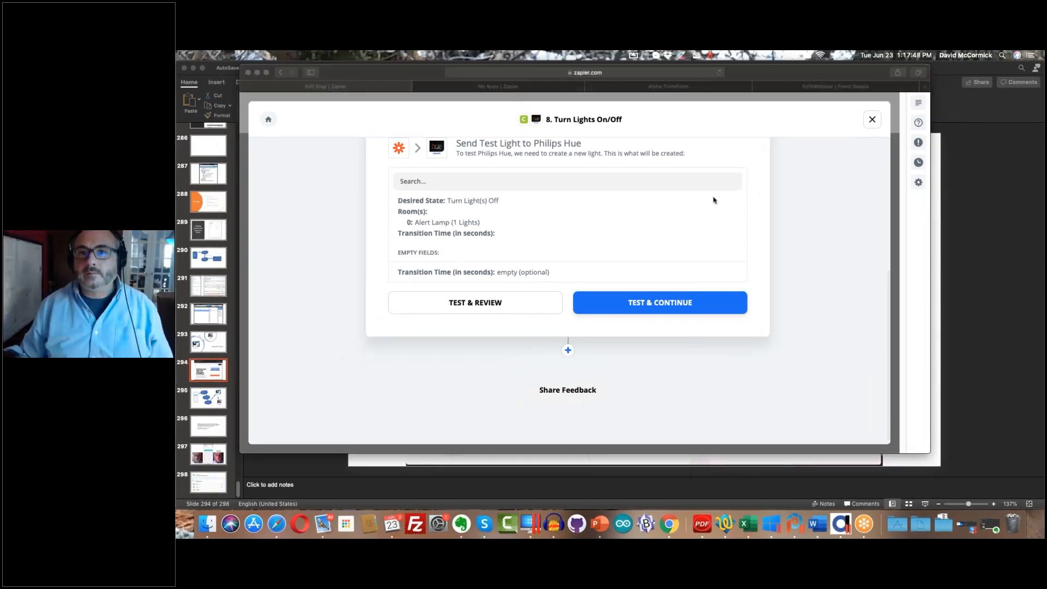
{"action": "left_click", "coordinate": [635, 306]}
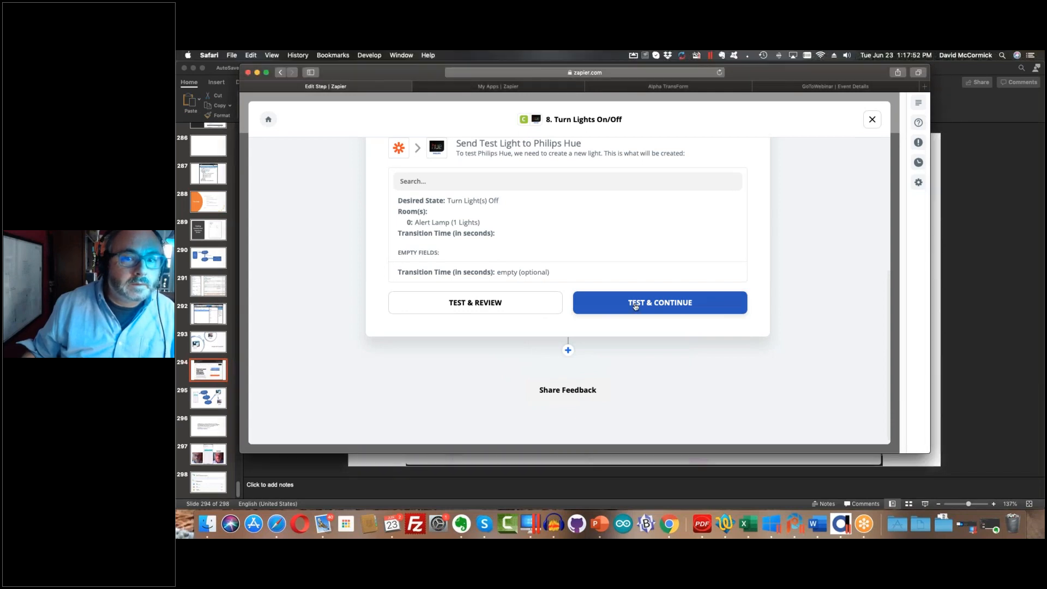
{"action": "left_click", "coordinate": [635, 305]}
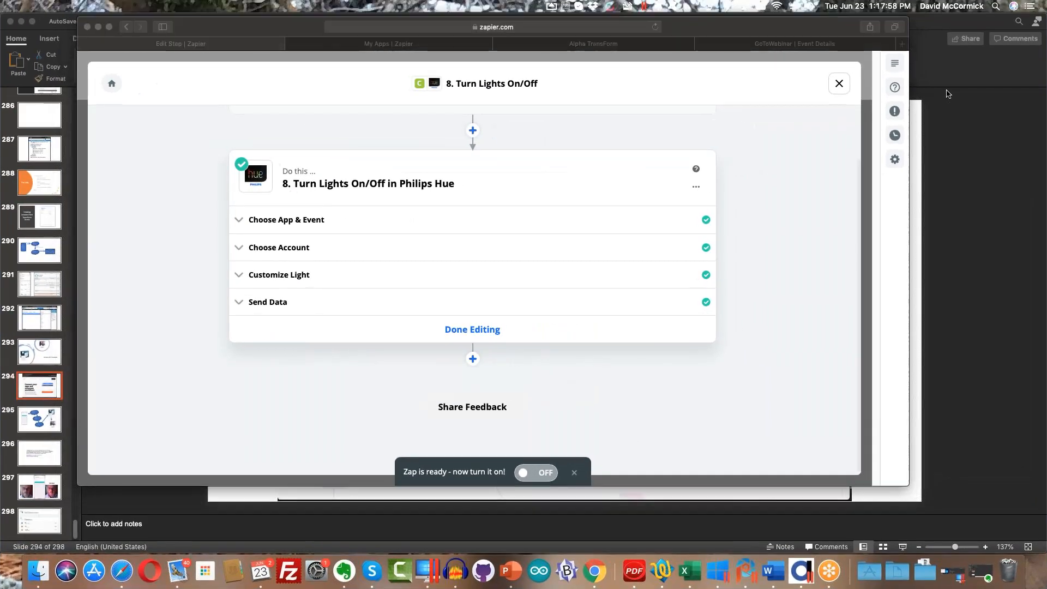
{"action": "scroll", "coordinate": [306, 243], "scroll_direction": "up", "scroll_amount": 2}
{"action": "scroll", "coordinate": [181, 236], "scroll_direction": "down", "scroll_amount": 2}
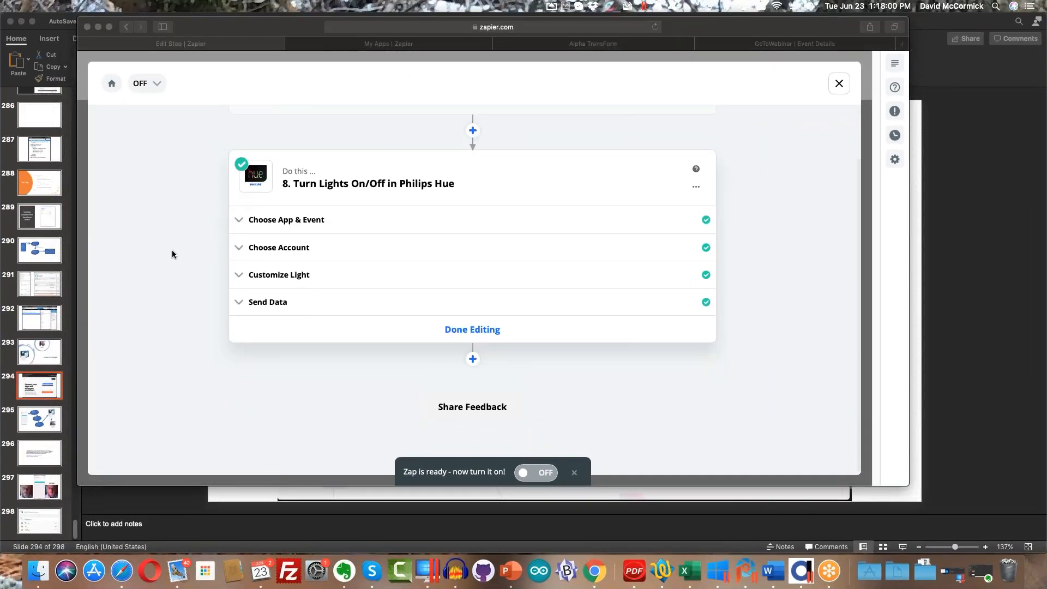
Switch to PowerPoint and show slide 295 with the TransForm Central, Zapier and Philips flow diagram.
{"action": "left_click", "coordinate": [45, 515]}
{"action": "left_click", "coordinate": [45, 491]}
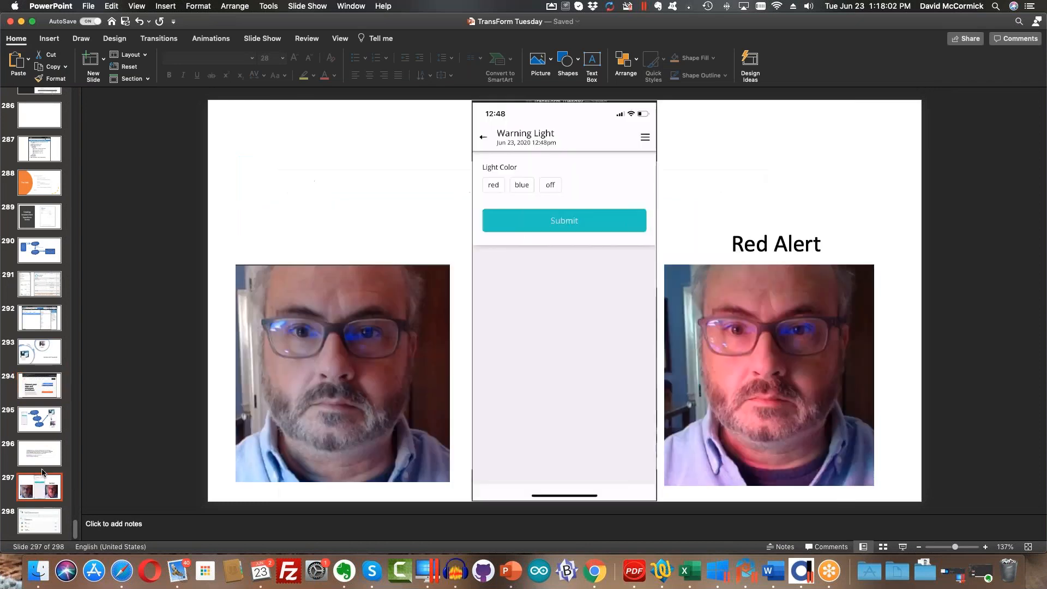
{"action": "left_click", "coordinate": [48, 458]}
{"action": "left_click", "coordinate": [45, 409]}
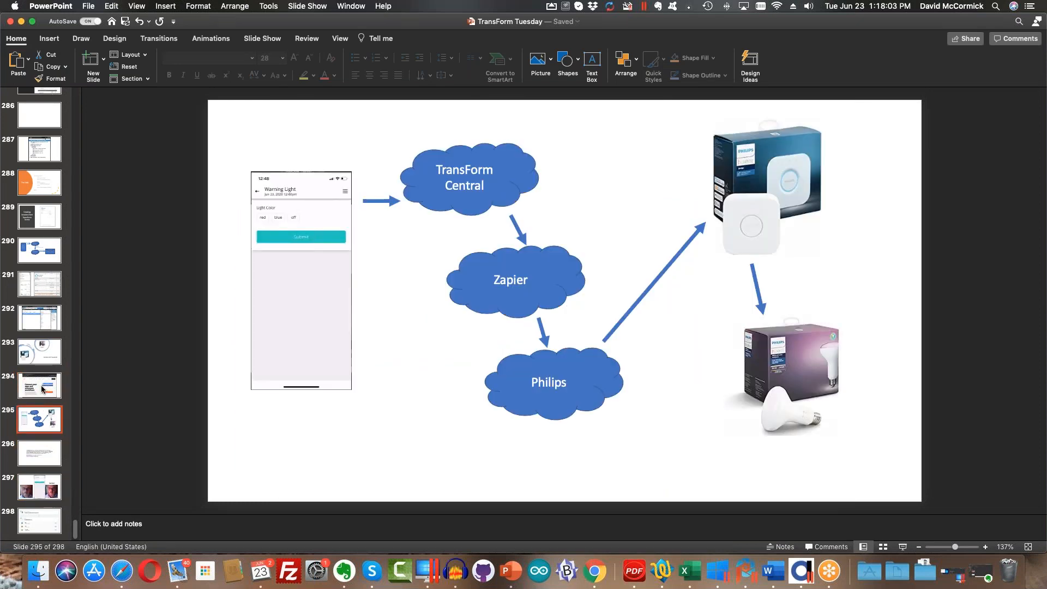
{"action": "left_click", "coordinate": [43, 390]}
{"action": "left_click", "coordinate": [46, 417]}
Switch back to Safari, exit the Off path's editor and return to the list of zaps.
{"action": "key", "text": "super+Tab"}
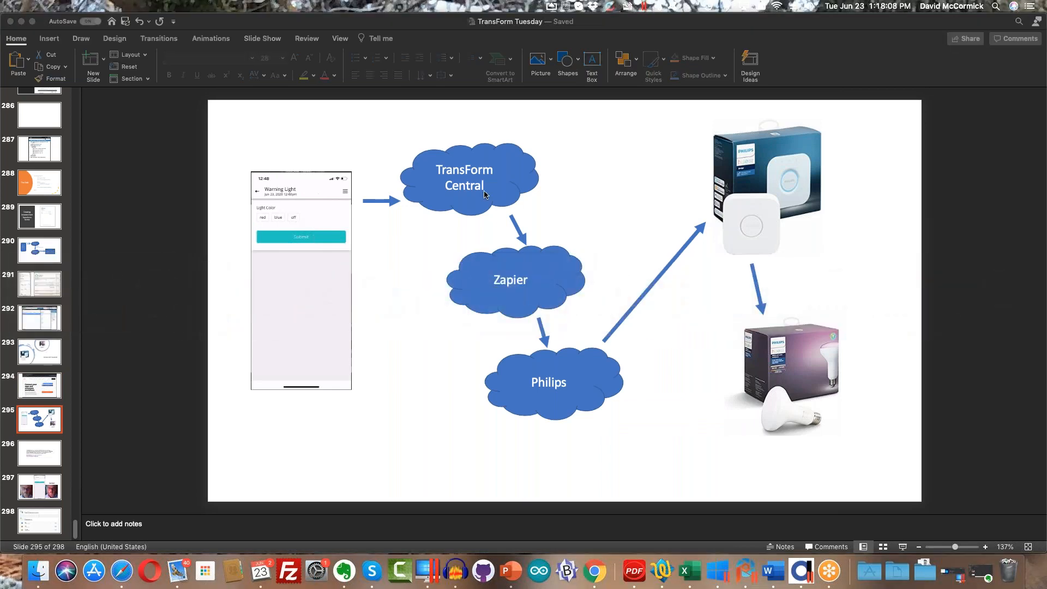
{"action": "key", "text": "super+Tab"}
{"action": "key", "text": "super+Tab"}
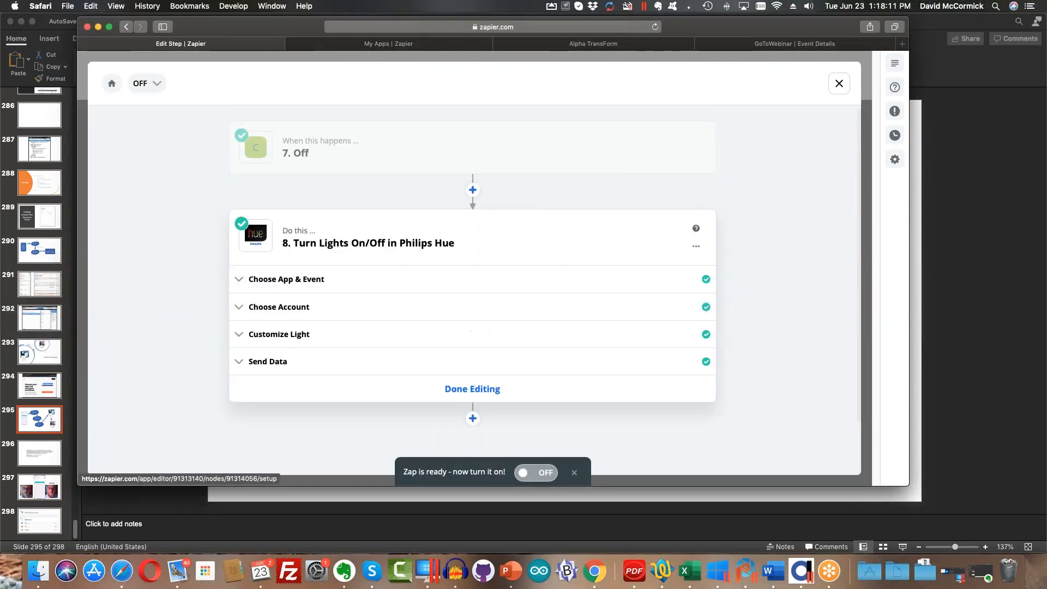
{"action": "left_click", "coordinate": [839, 83]}
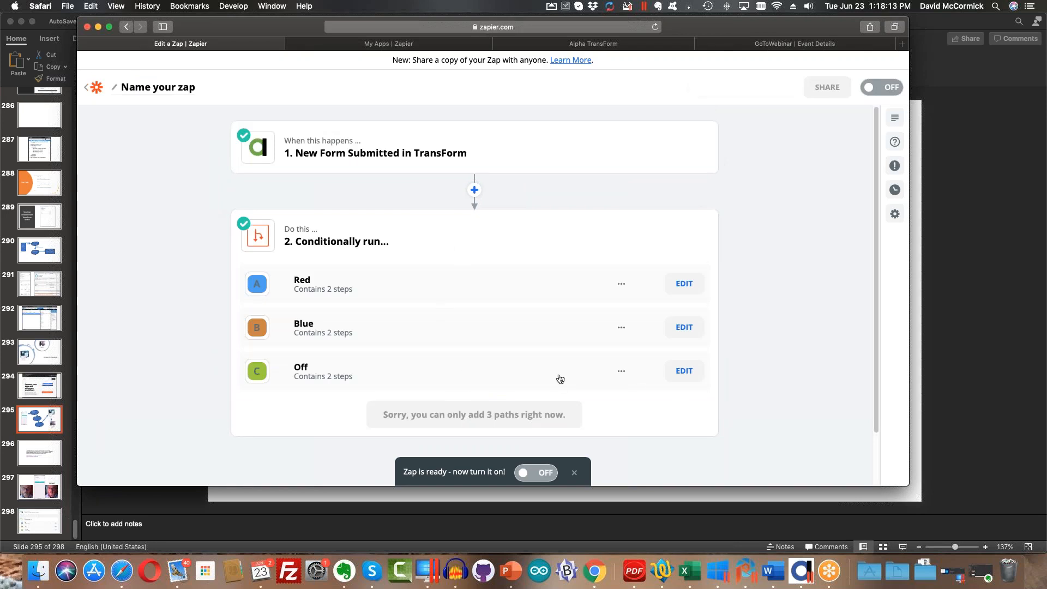
{"action": "scroll", "coordinate": [559, 376], "scroll_direction": "down", "scroll_amount": 2}
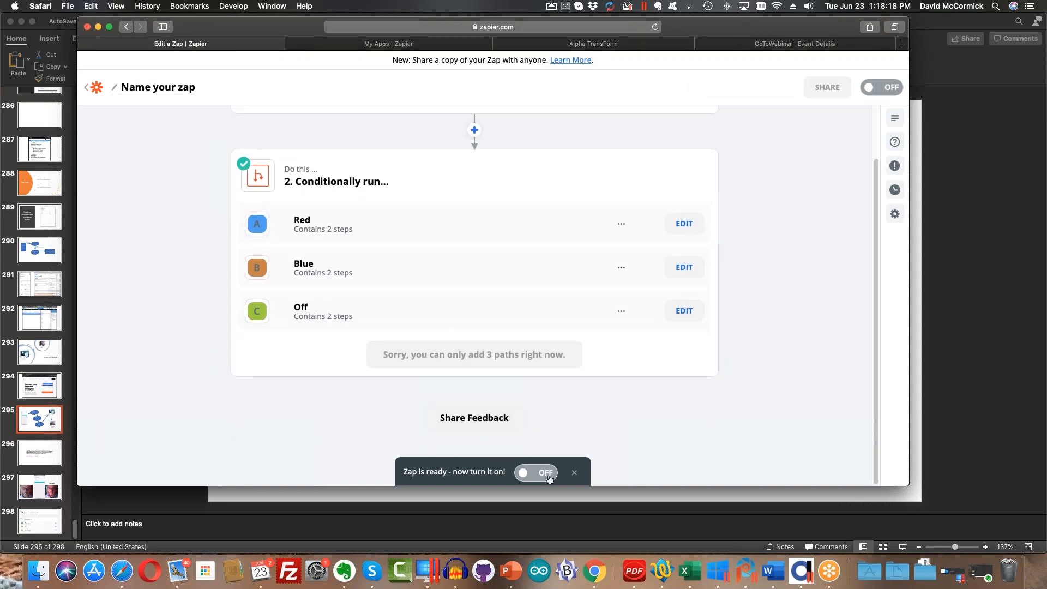
{"action": "left_click", "coordinate": [97, 87]}
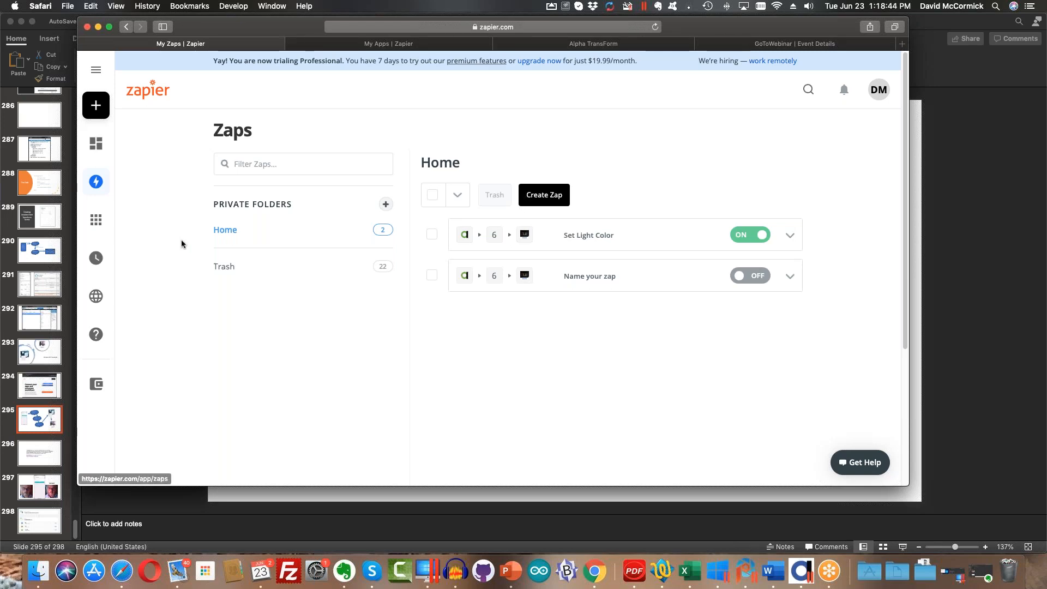
Open Zapier's Explore page and go to its directory of all apps.
{"action": "mouse_move", "coordinate": [96, 70]}
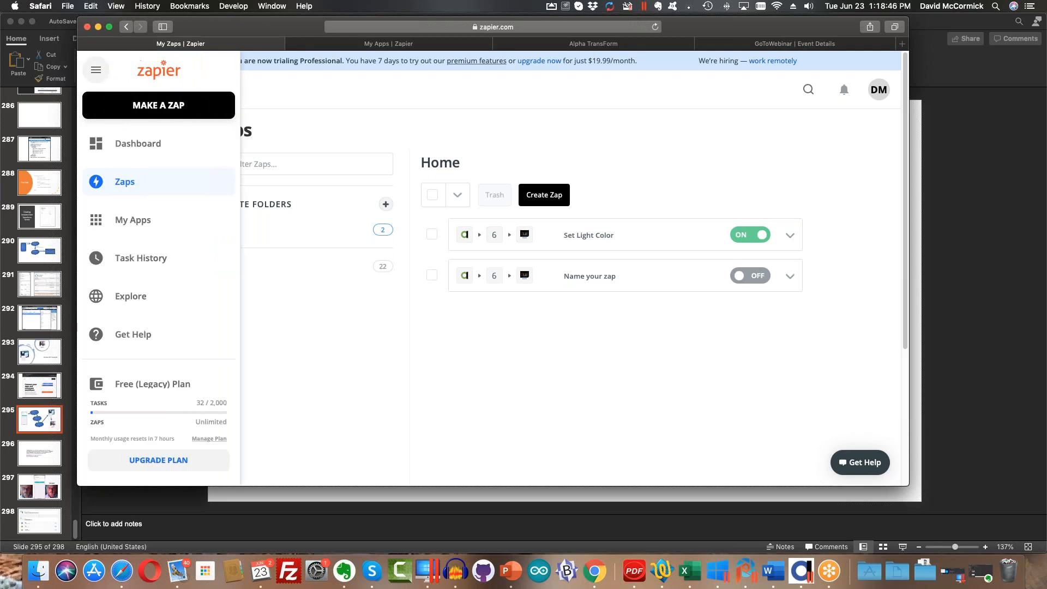
{"action": "left_click", "coordinate": [140, 300]}
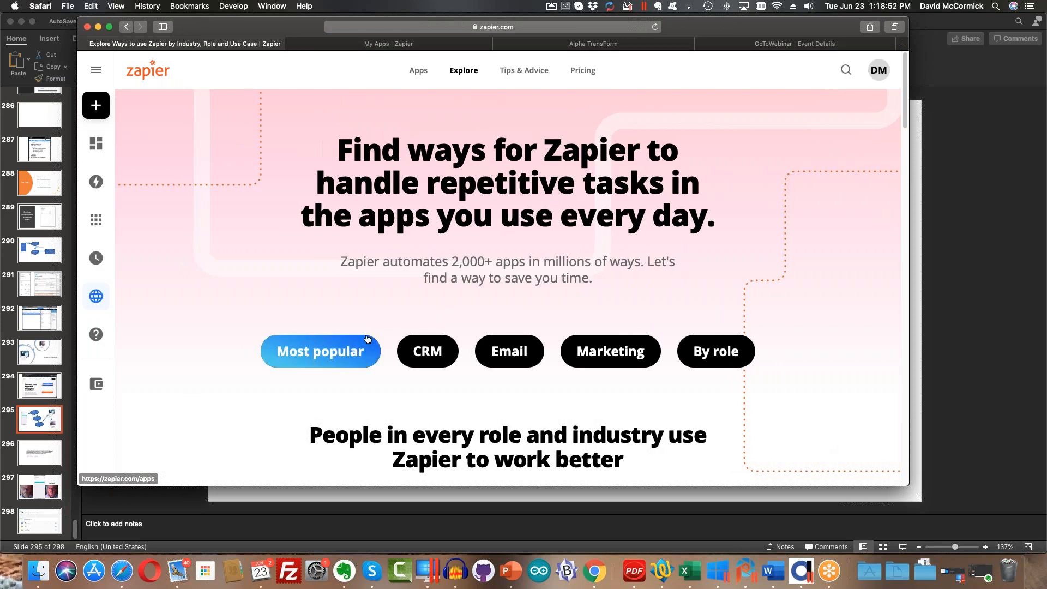
{"action": "left_click", "coordinate": [368, 339]}
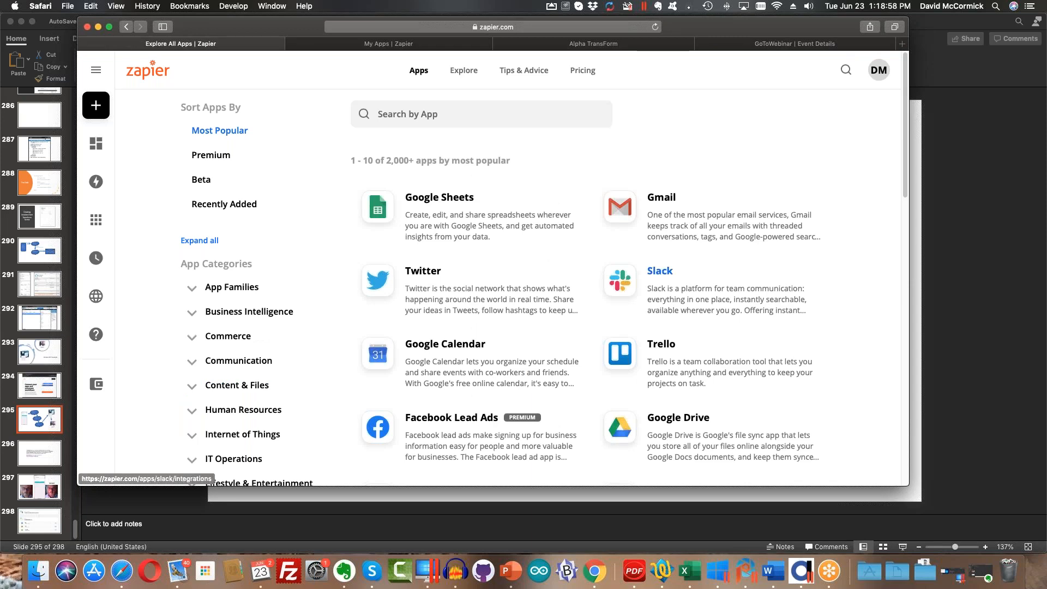
Examine the most popular and featured apps that Zapier can integrate with.
{"action": "scroll", "coordinate": [425, 261], "scroll_direction": "down", "scroll_amount": 2}
{"action": "scroll", "coordinate": [547, 258], "scroll_direction": "down", "scroll_amount": 4}
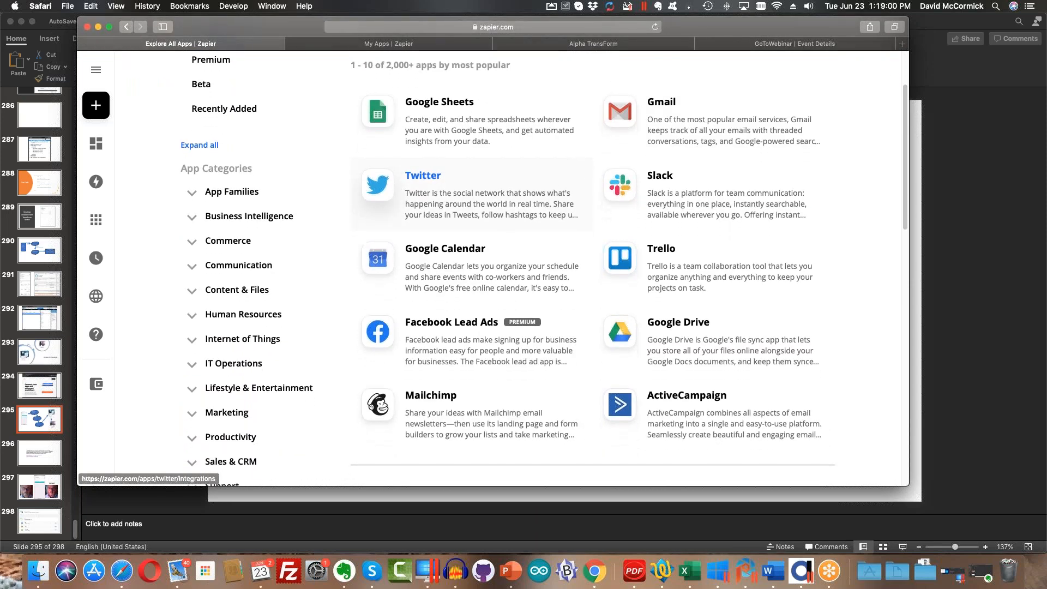
{"action": "scroll", "coordinate": [546, 257], "scroll_direction": "down", "scroll_amount": 5}
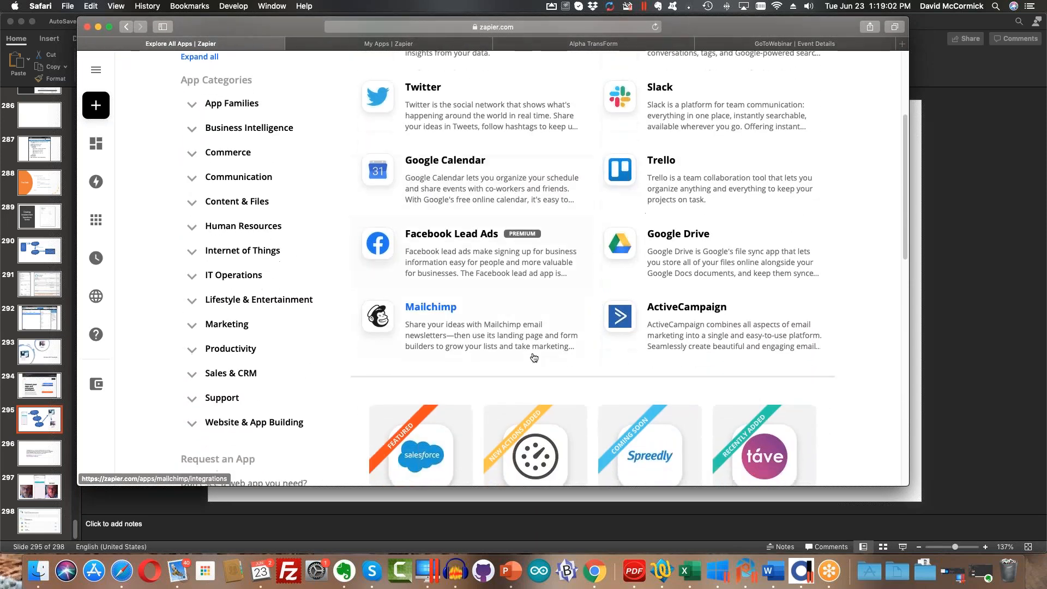
{"action": "scroll", "coordinate": [676, 306], "scroll_direction": "up", "scroll_amount": 3}
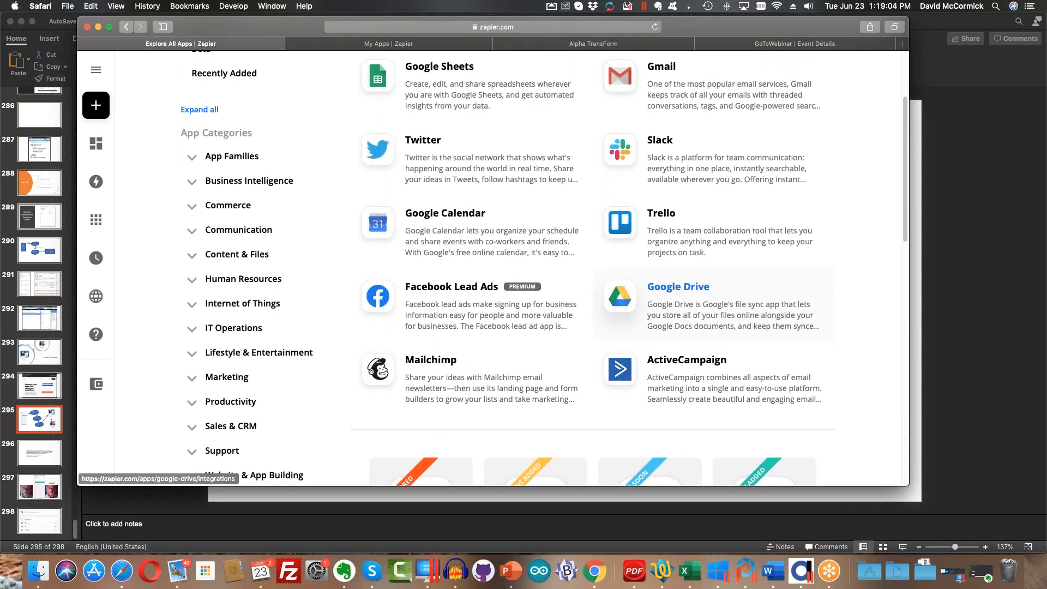
{"action": "scroll", "coordinate": [676, 306], "scroll_direction": "up", "scroll_amount": 5}
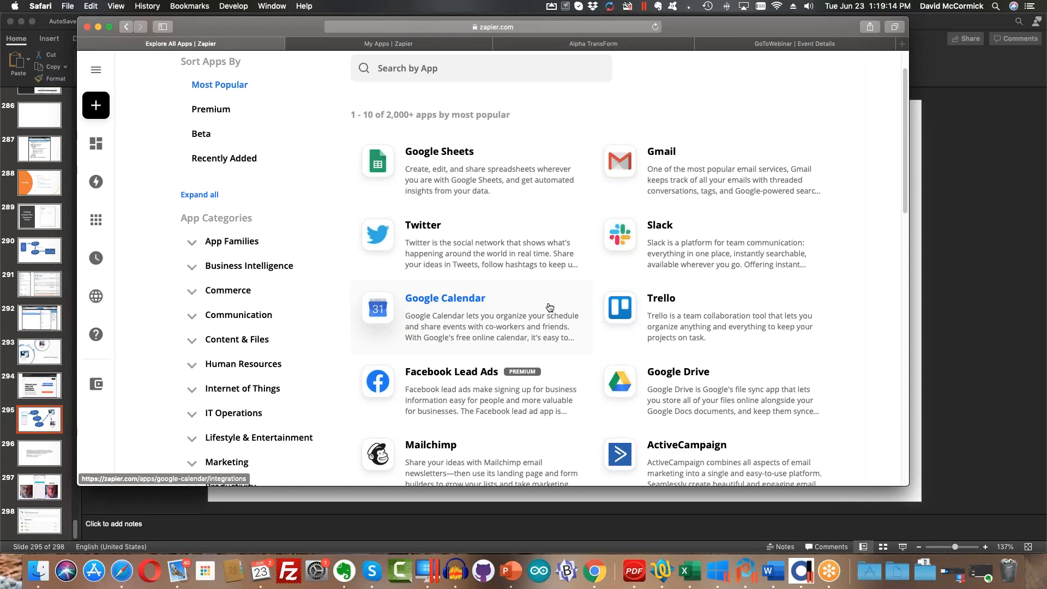
{"action": "scroll", "coordinate": [550, 308], "scroll_direction": "down", "scroll_amount": 5}
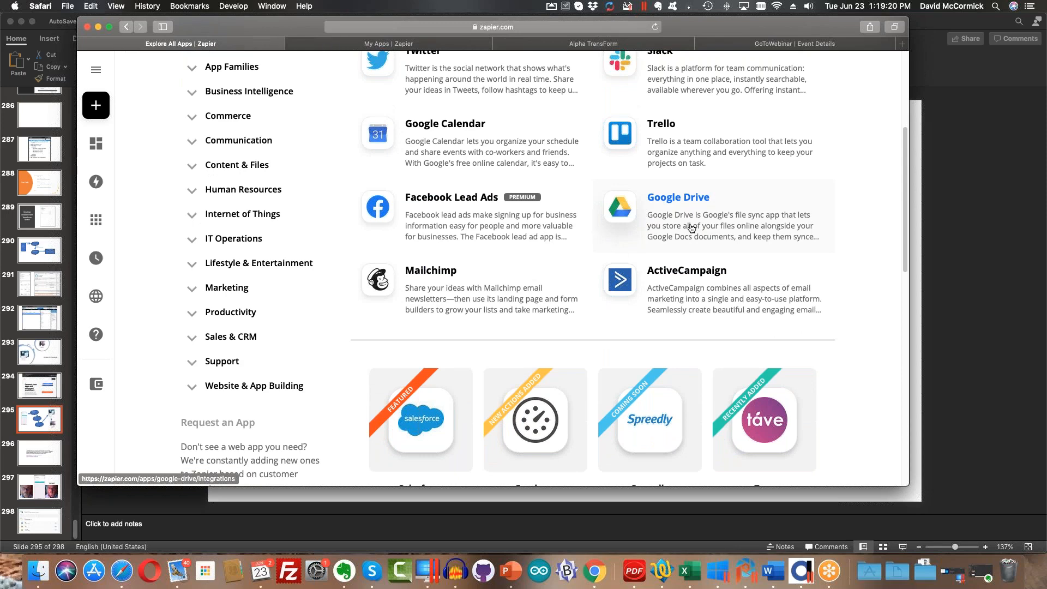
{"action": "scroll", "coordinate": [525, 299], "scroll_direction": "up", "scroll_amount": 1}
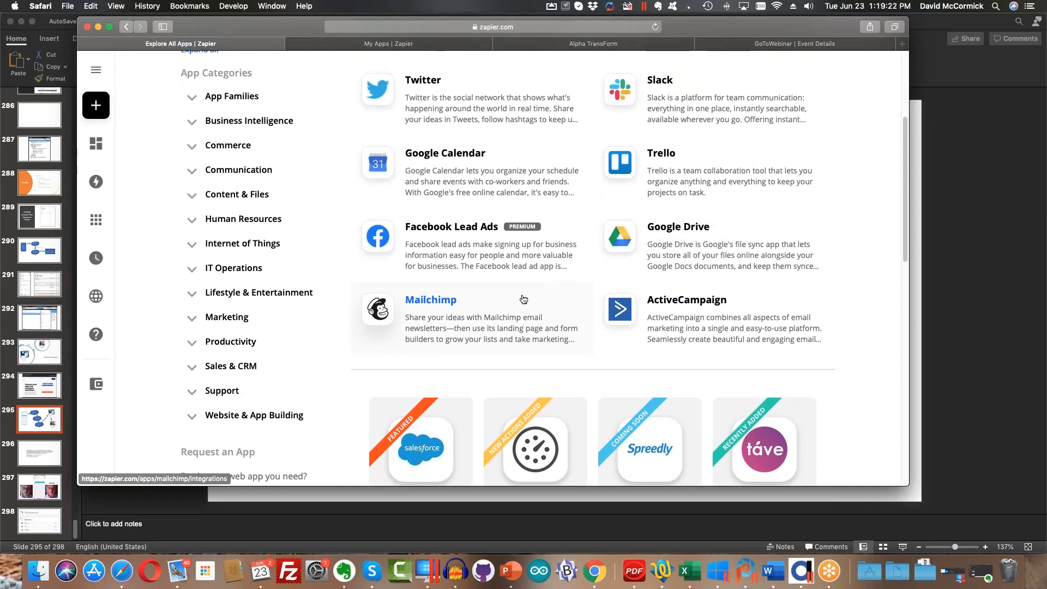
{"action": "scroll", "coordinate": [524, 299], "scroll_direction": "up", "scroll_amount": 3}
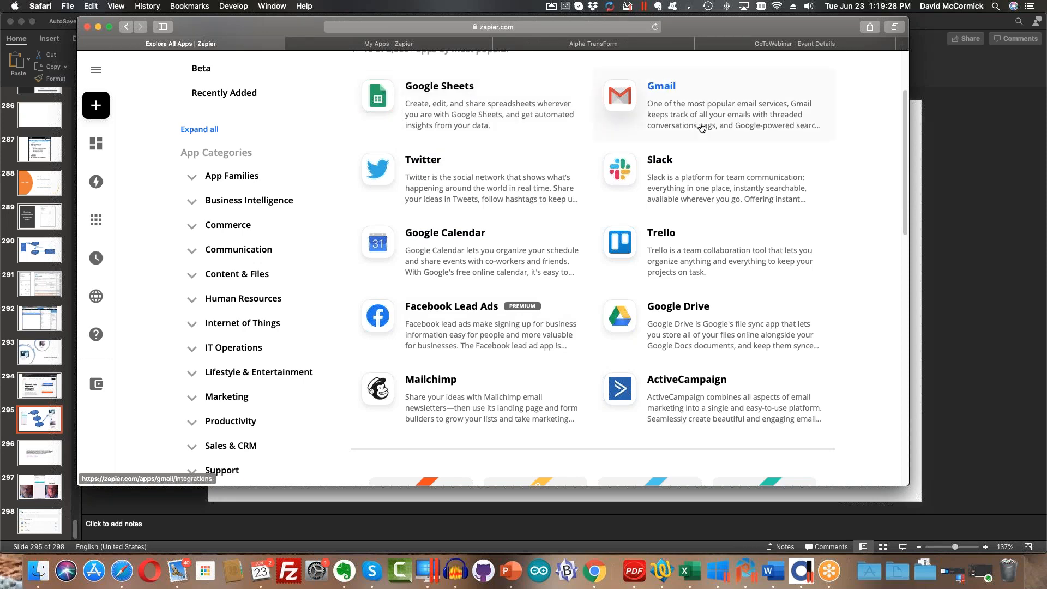
{"action": "scroll", "coordinate": [786, 315], "scroll_direction": "down", "scroll_amount": 5}
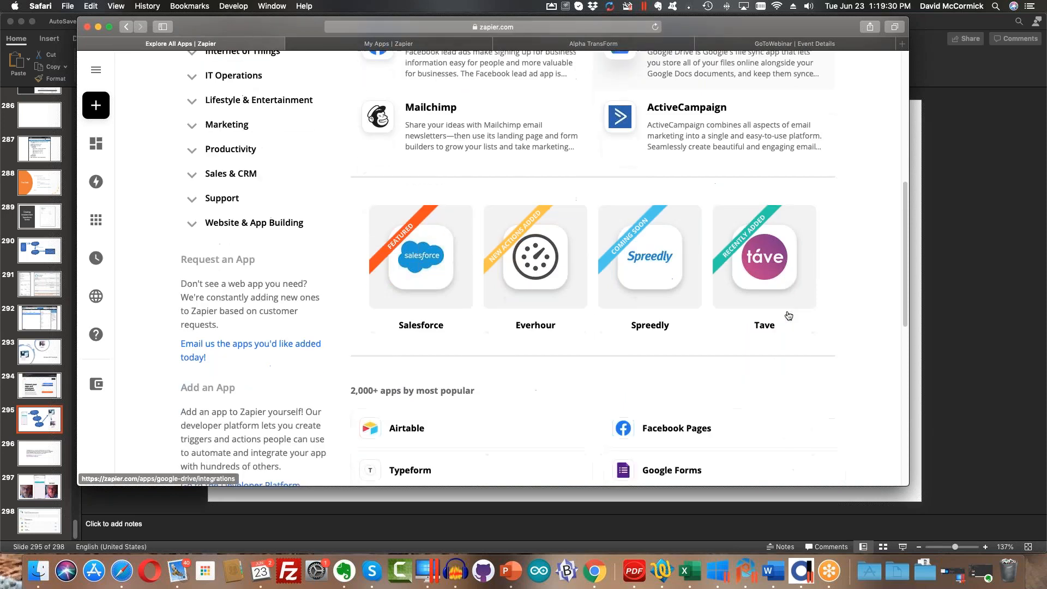
{"action": "scroll", "coordinate": [789, 315], "scroll_direction": "up", "scroll_amount": 5}
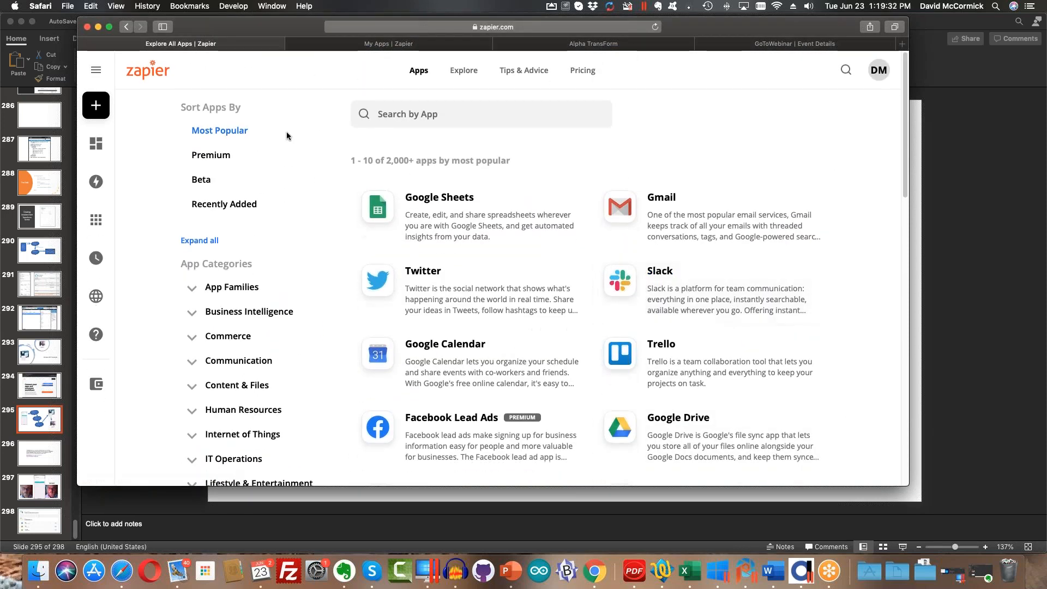
{"action": "left_click", "coordinate": [712, 30]}
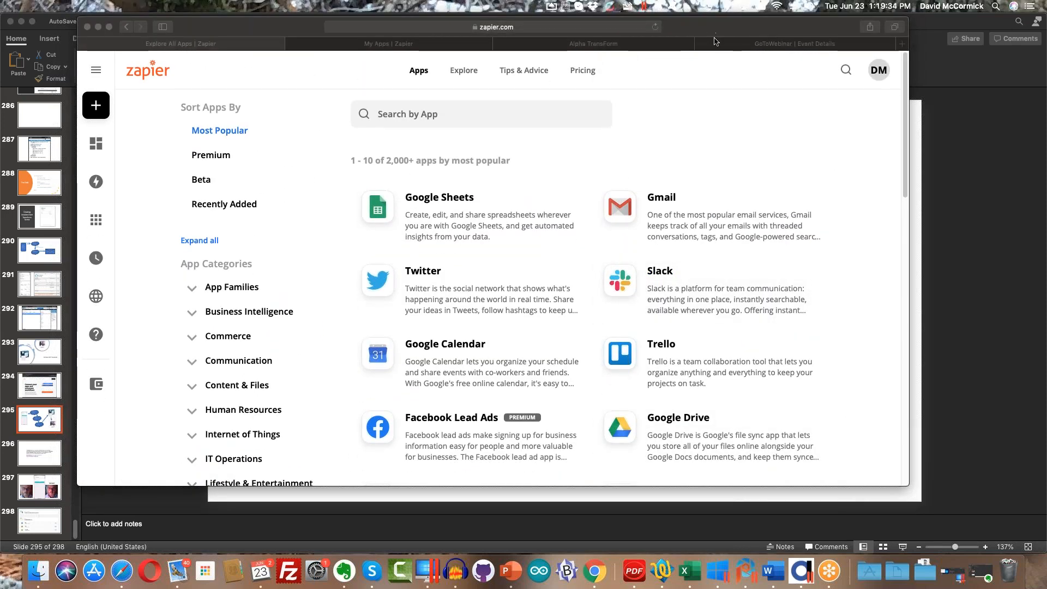